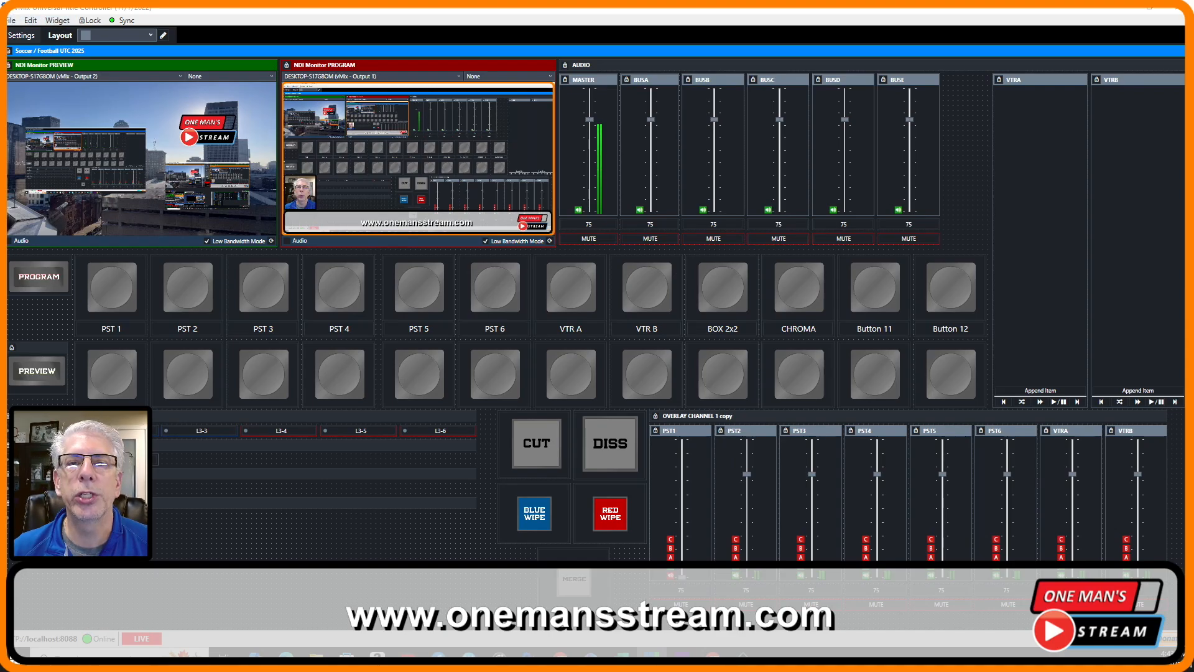
Add an NDI Monitor widget to the empty area below the L3 buttons and widen it almost to the wipe buttons
left_click(58, 20)
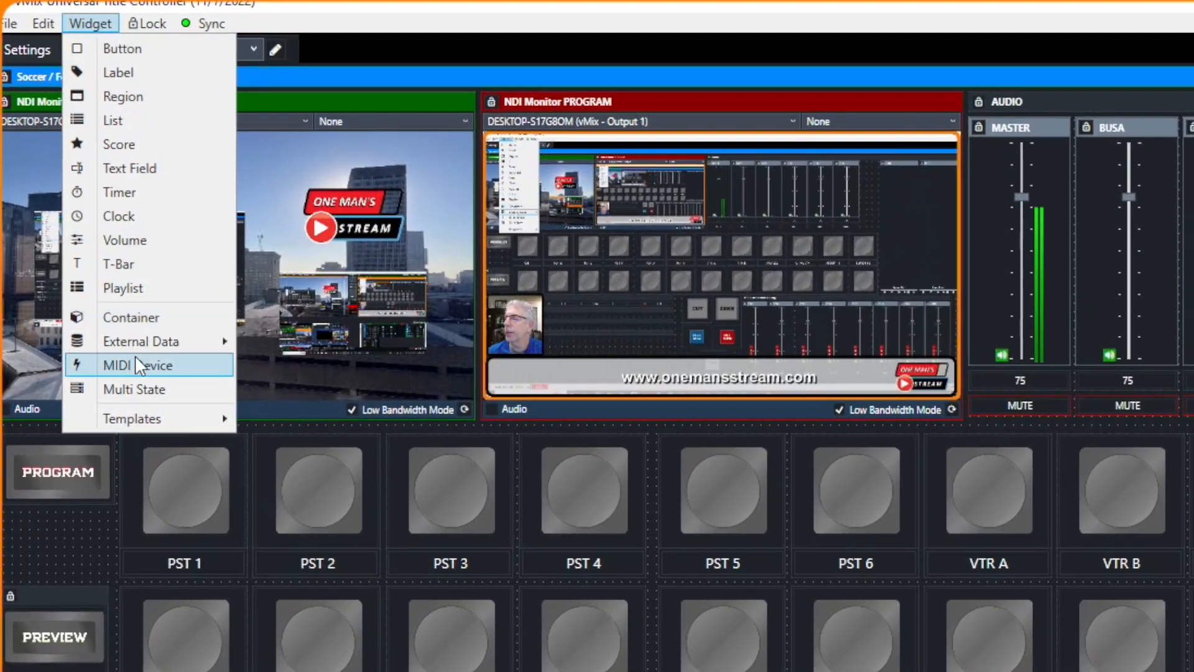
mouse_move(180, 344)
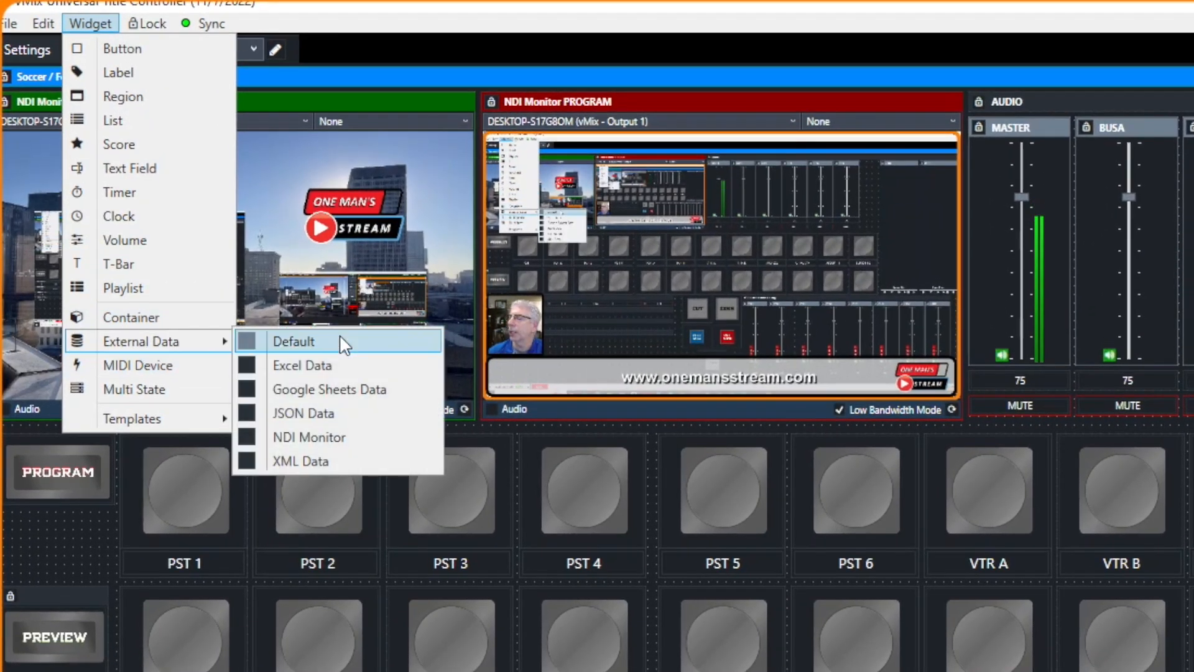
left_click(342, 439)
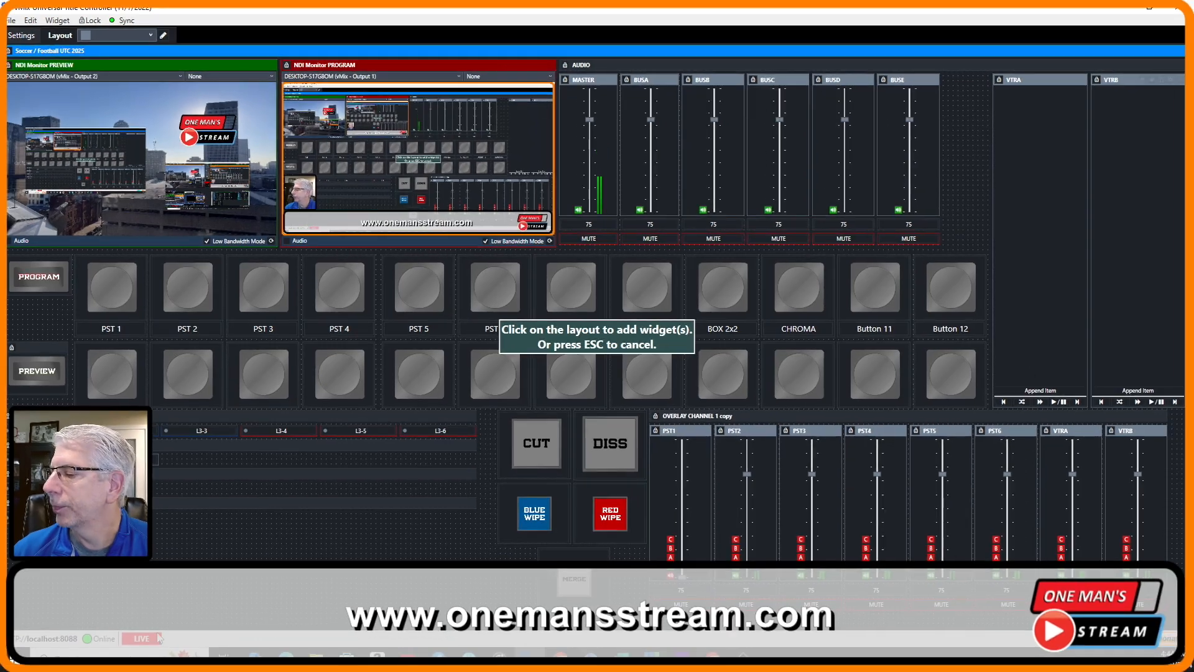
left_click(218, 532)
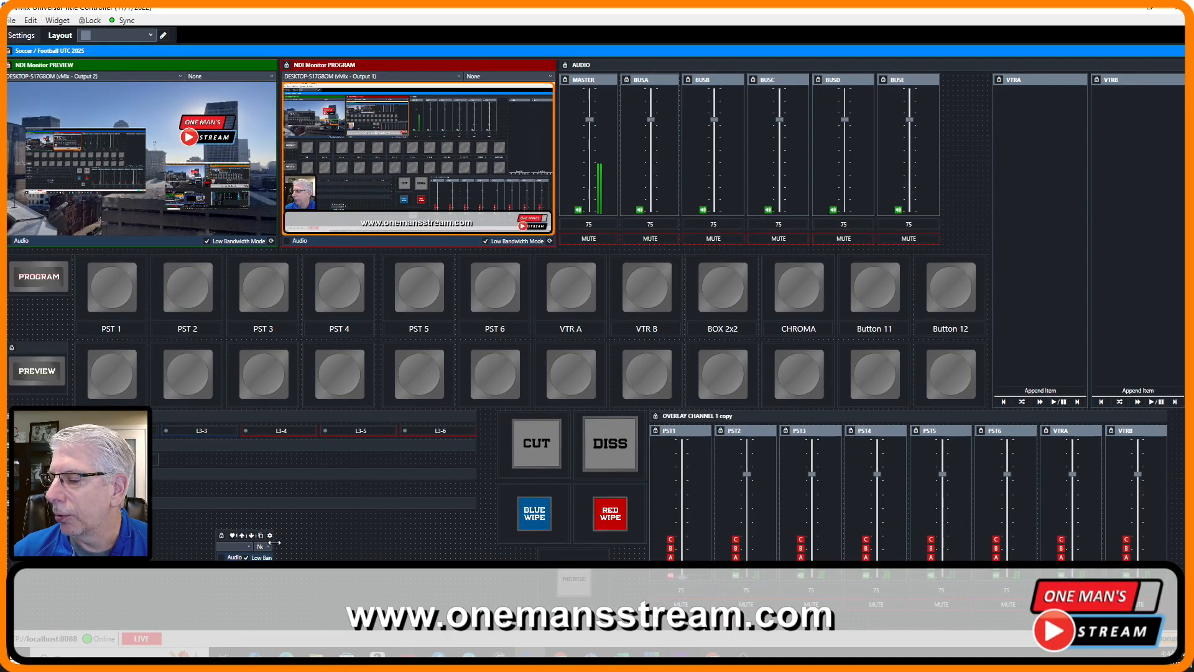
left_click_drag(275, 547, 463, 548)
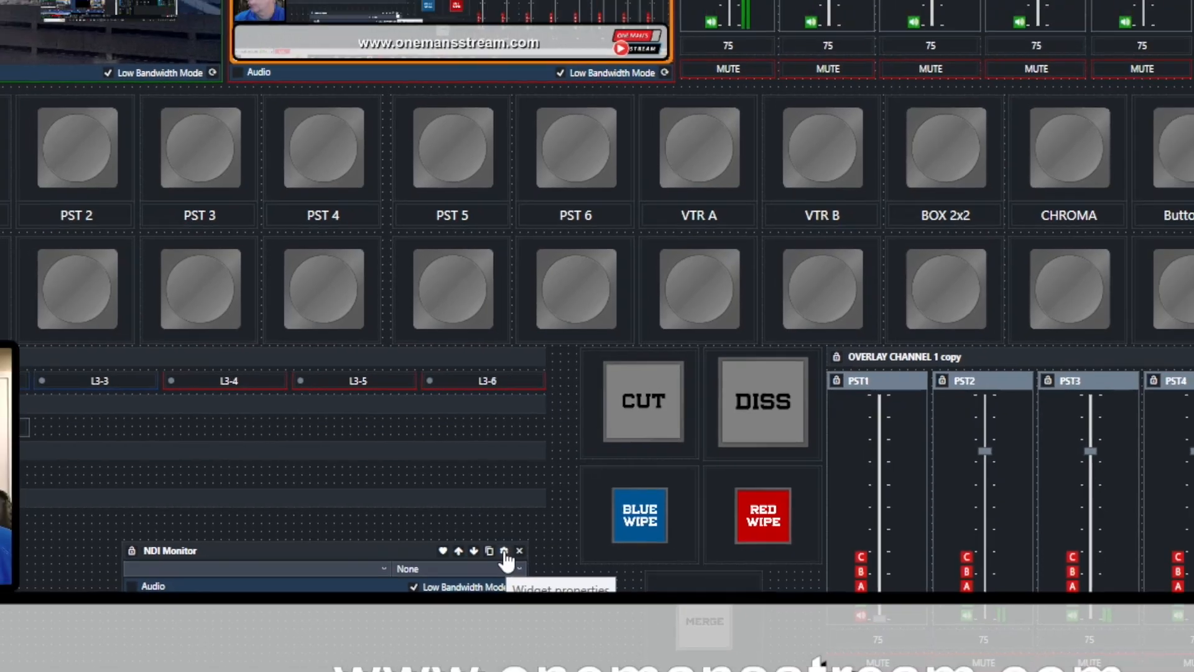
Set the new NDI Monitor widget's file path to vMixUTCNDIMonitorDataProvider.dll in the vMix UTC desktop folder
left_click(515, 554)
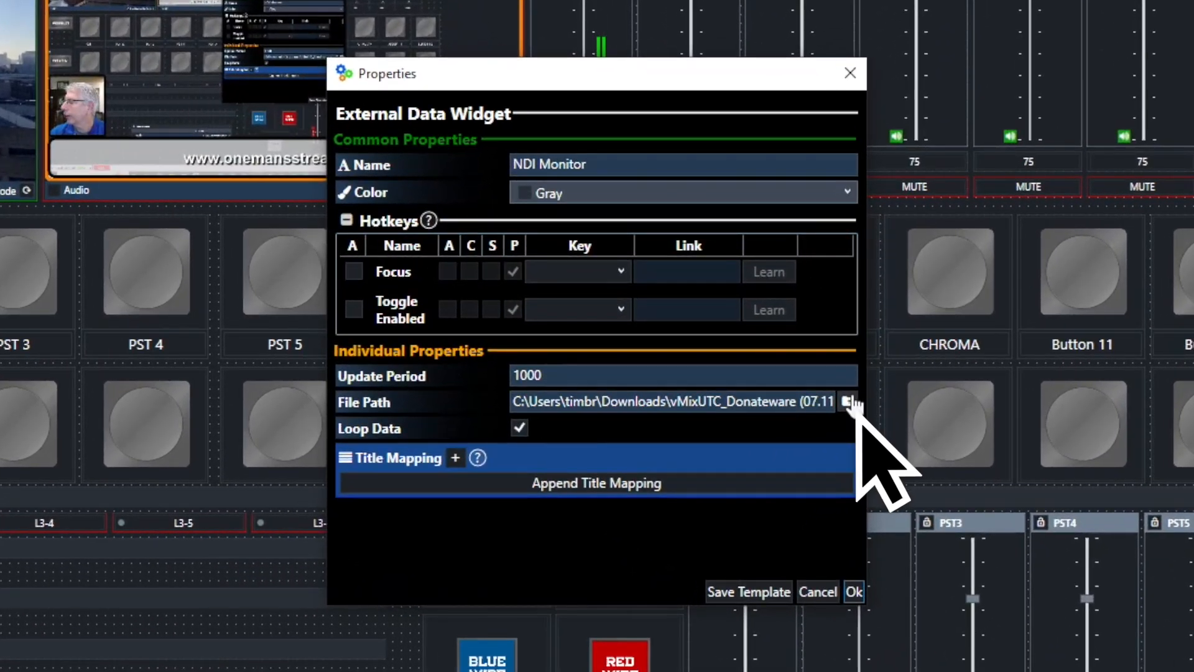
left_click(848, 402)
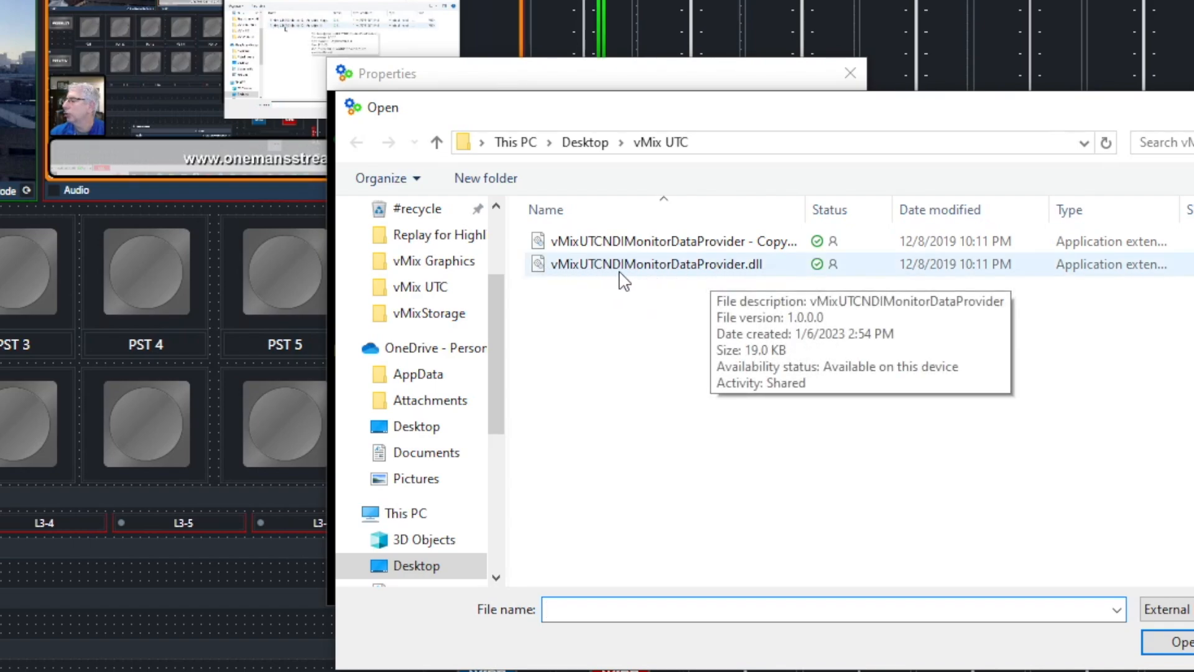
left_click(751, 274)
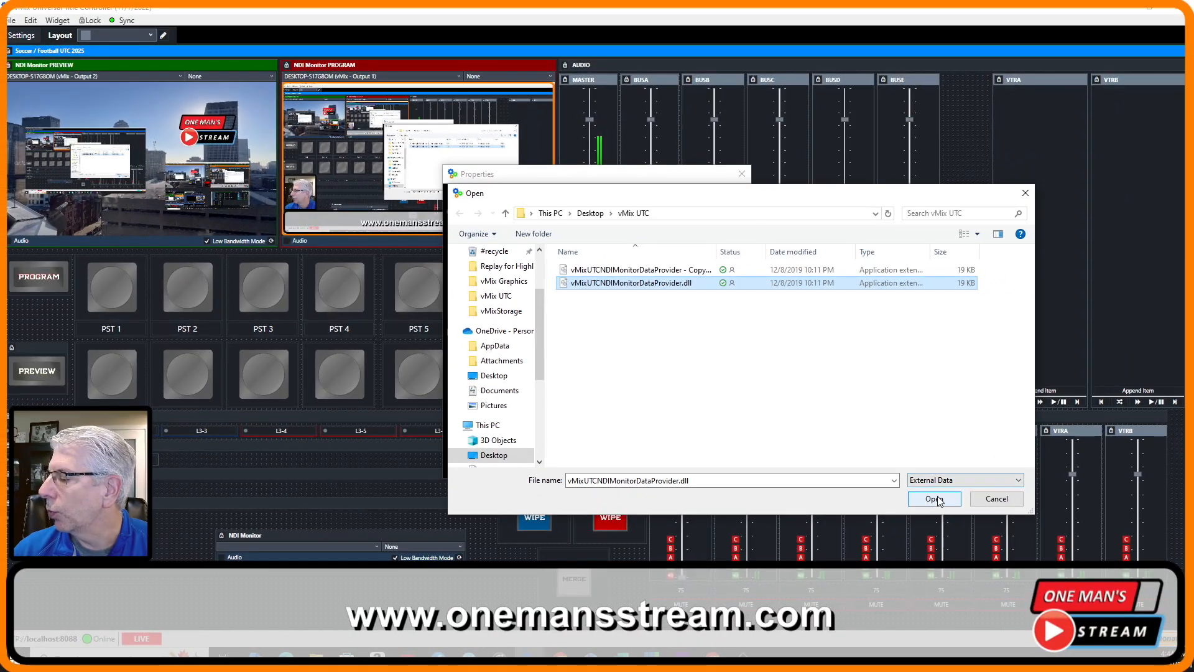
left_click(1082, 582)
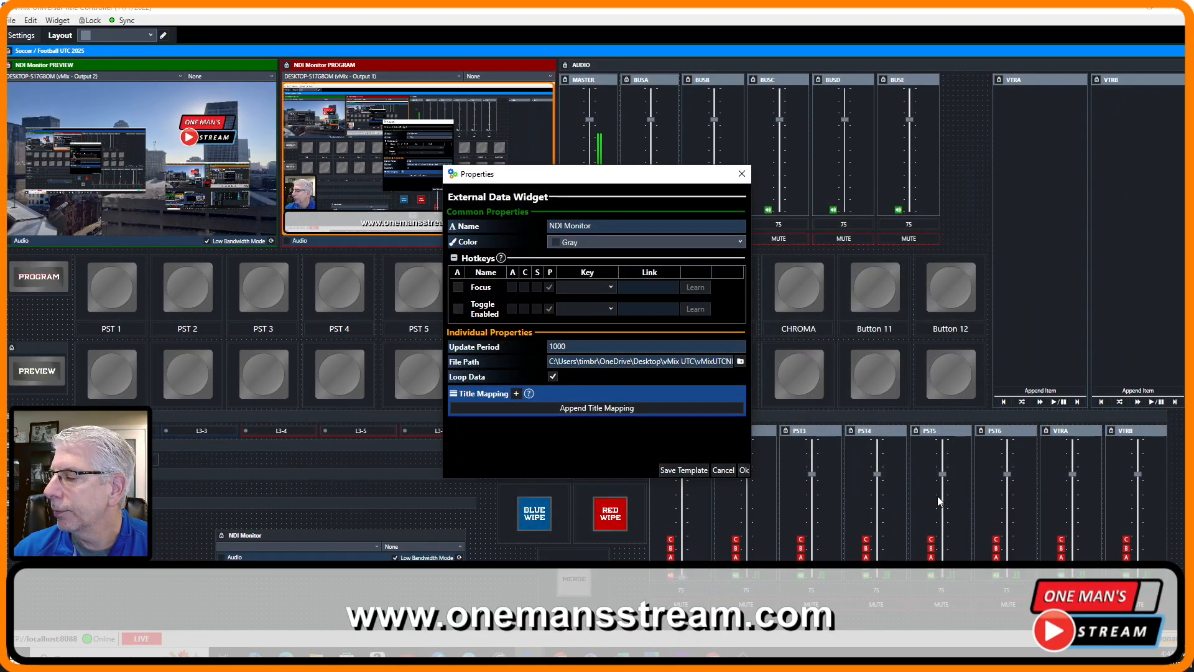
left_click(744, 470)
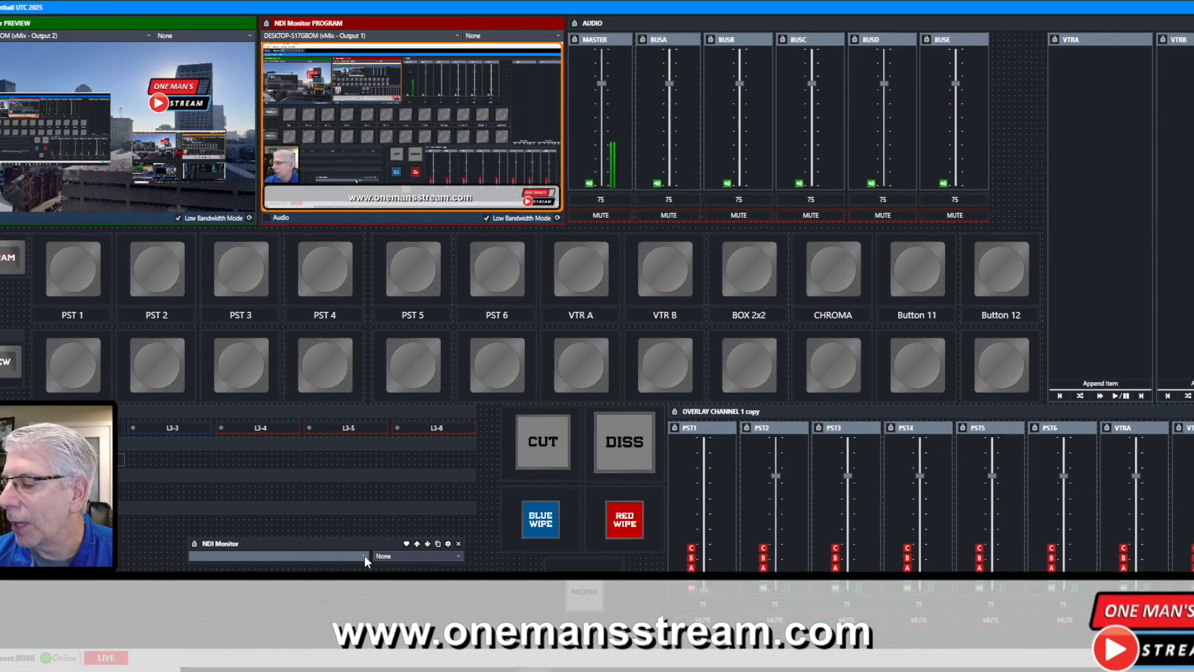
Try vMix - Output 2 as the new NDI monitor's source and switch it to DESKTOP-S17G8OM (vMix - Output 1)
left_click(364, 555)
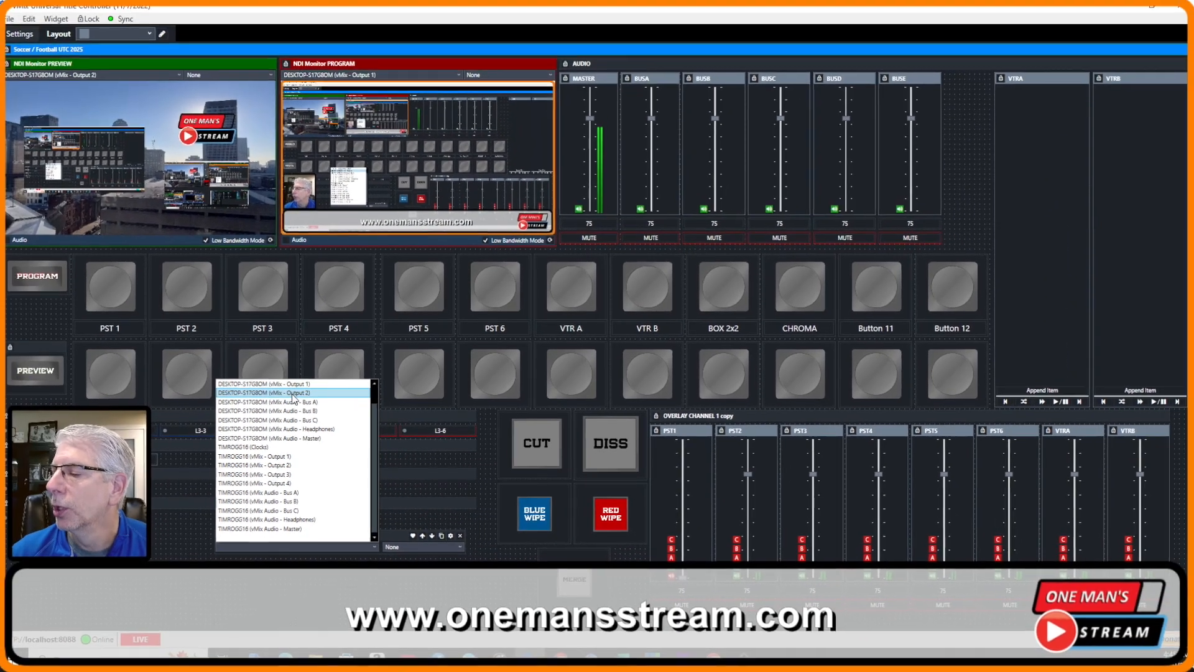
left_click(294, 394)
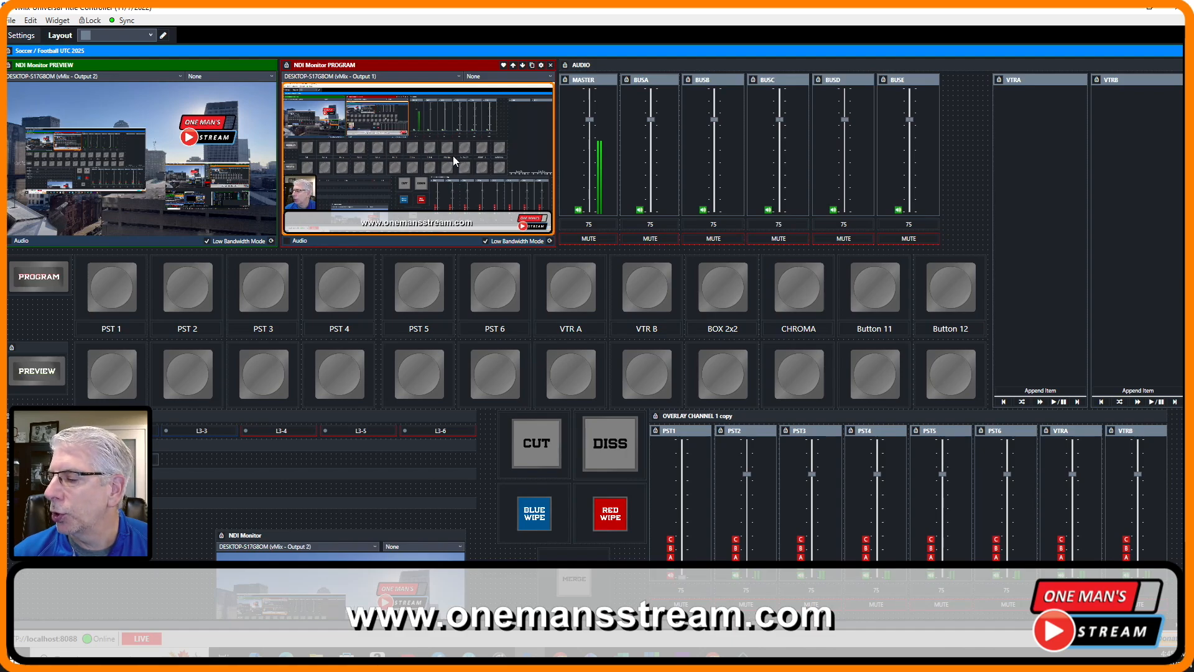
left_click(373, 547)
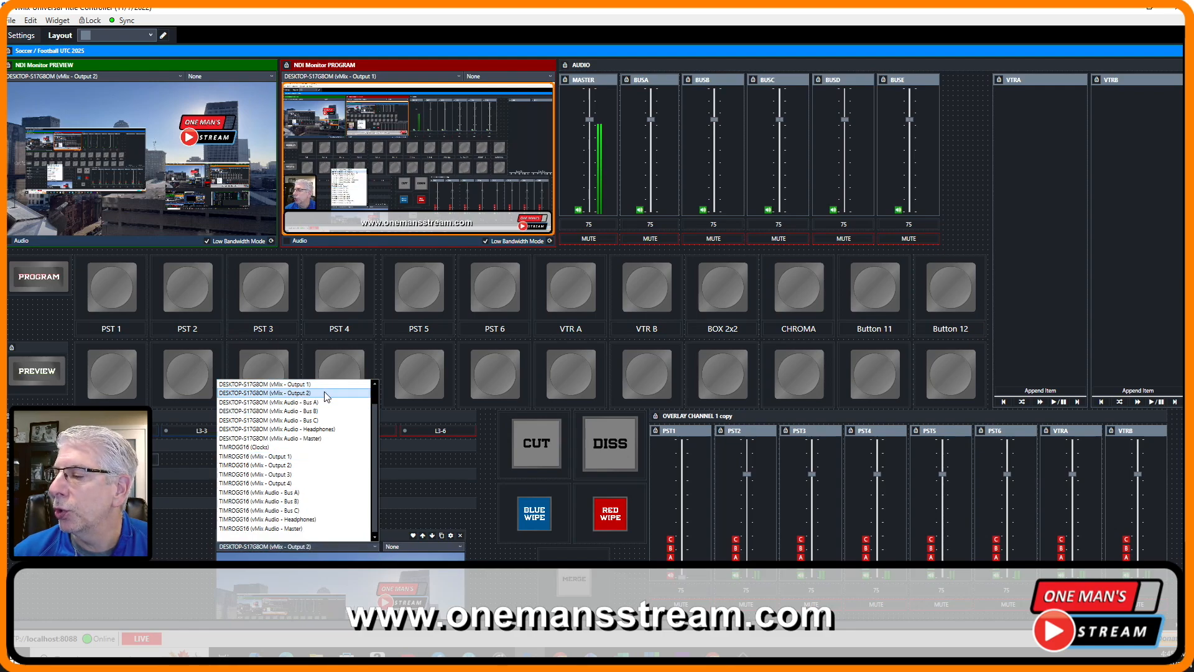
left_click(287, 384)
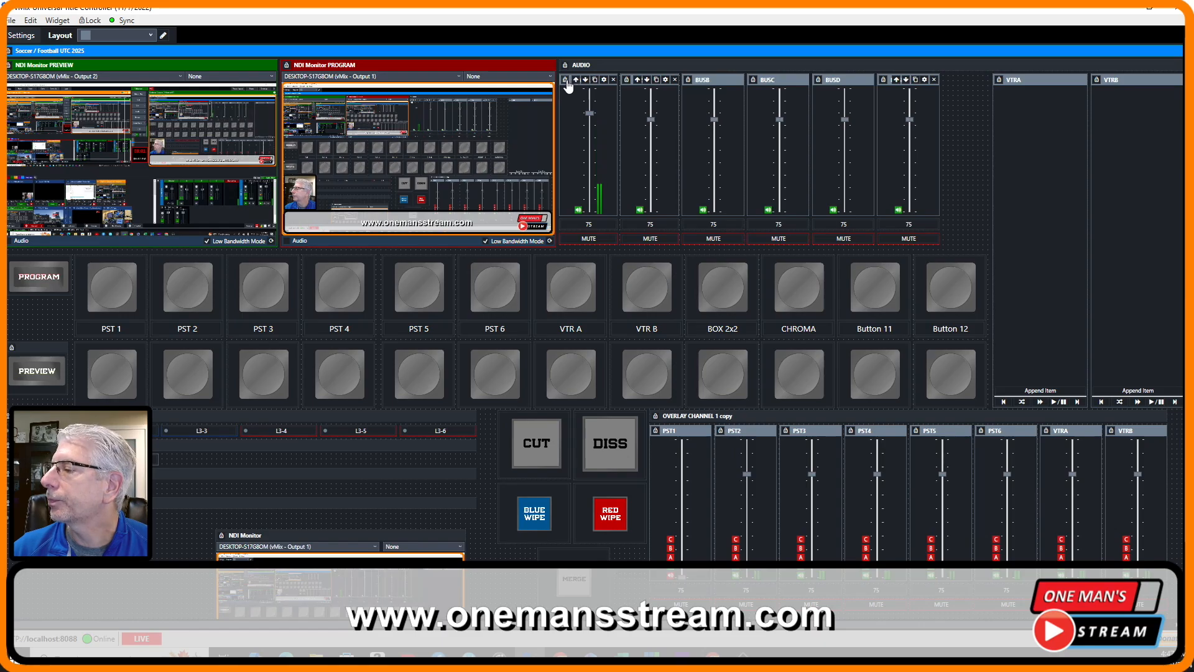
Examine the MASTER volume widget's properties, including its Toggle Muted hotkey link and the available audio targets
left_click(603, 80)
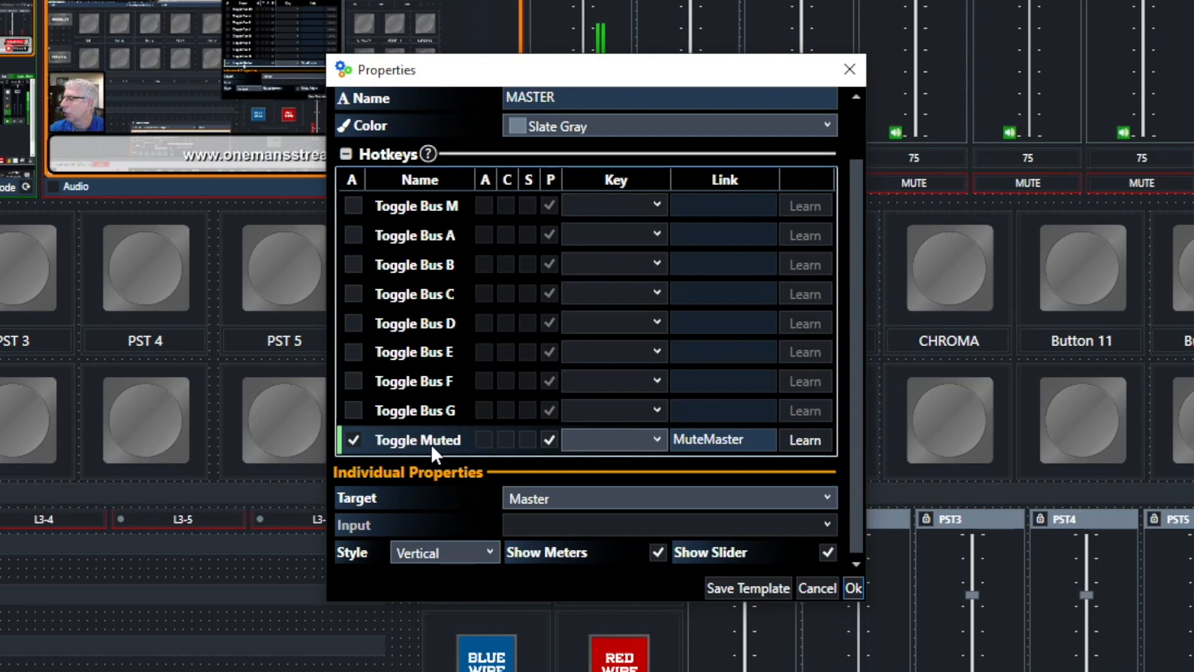
left_click(764, 440)
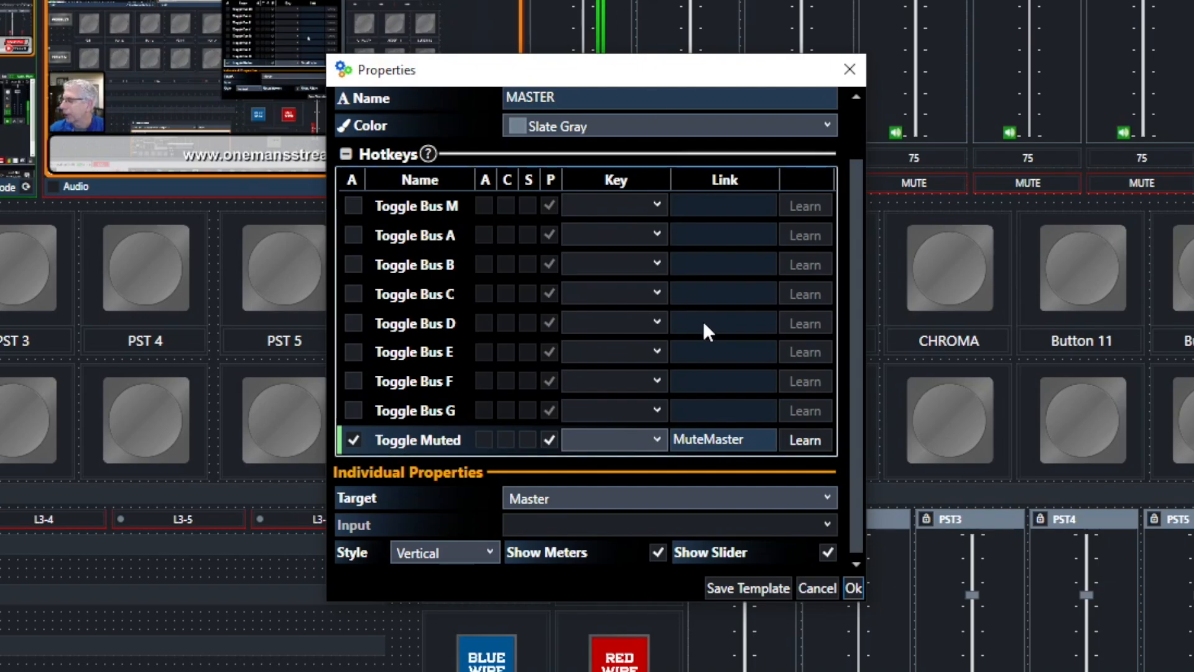
left_click(827, 494)
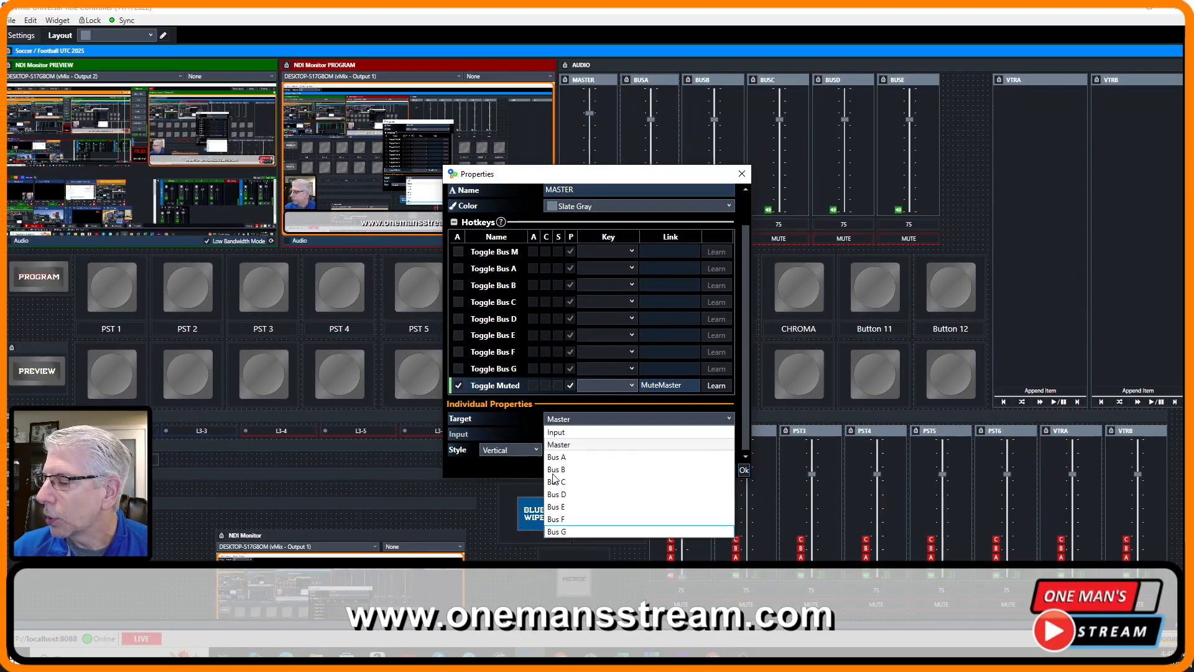
left_click(508, 572)
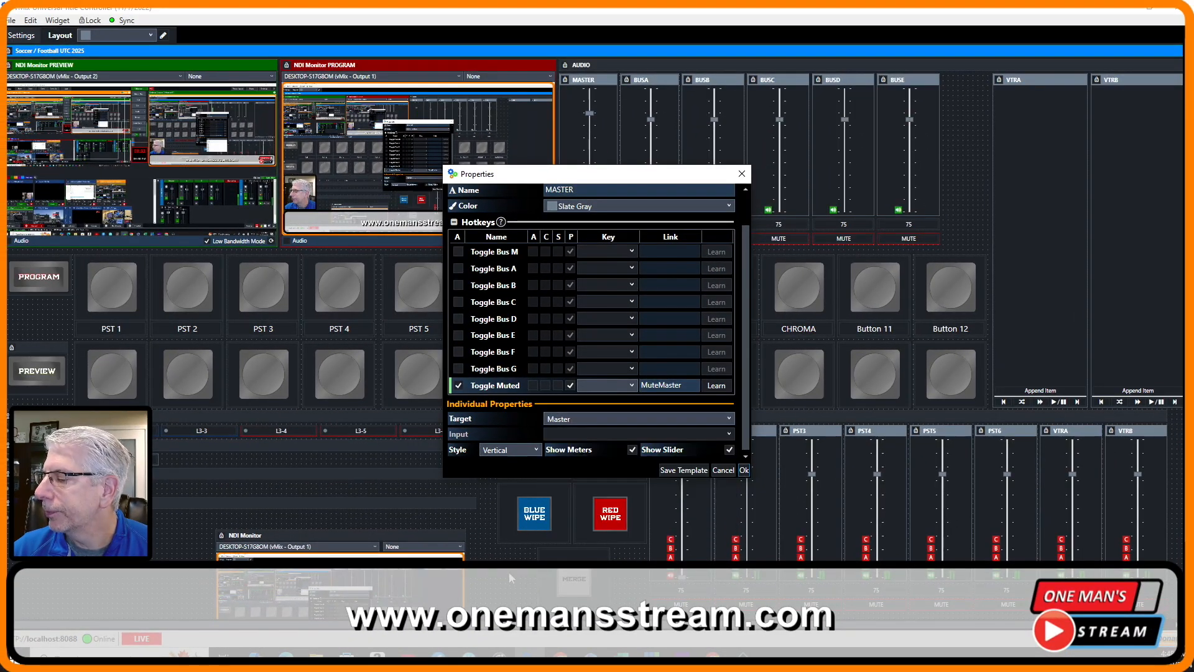
left_click(745, 470)
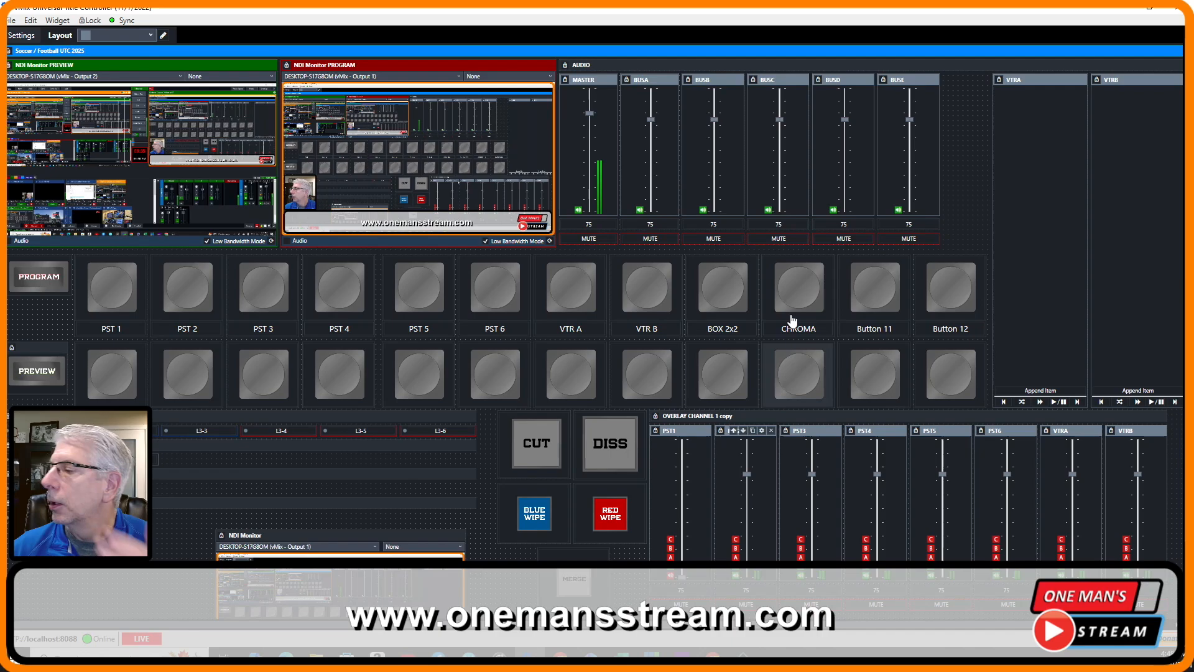
Show the caption of the 75 button under the MASTER fader and examine its volume command and bus settings
right_click(572, 228)
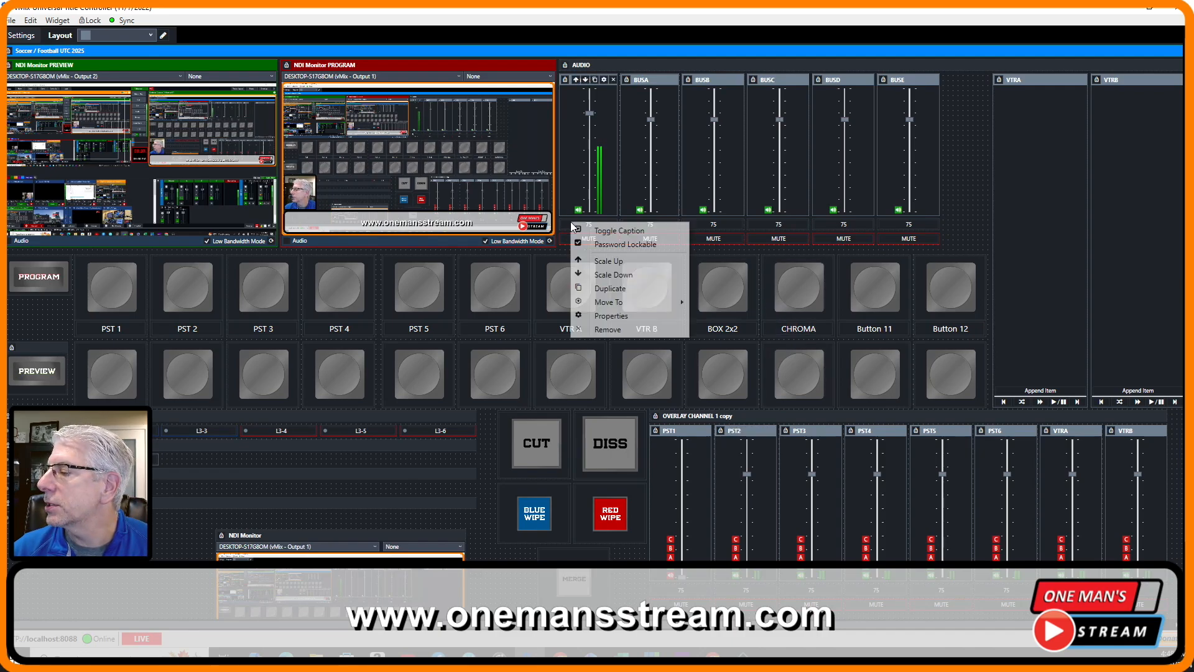
left_click(624, 231)
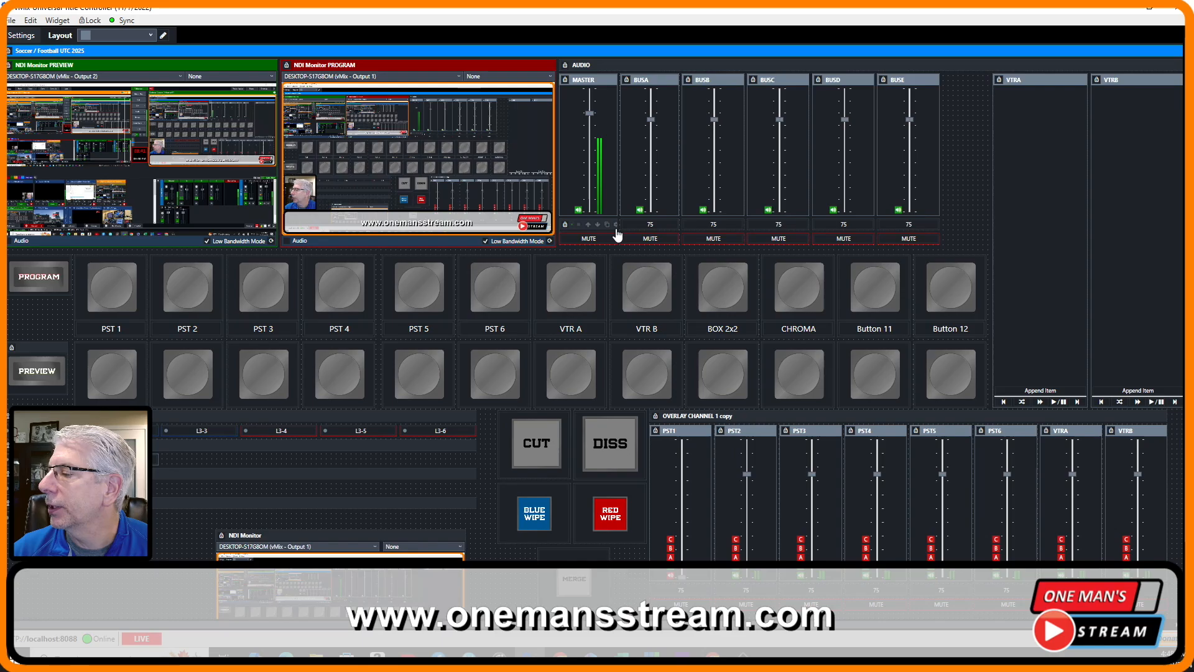
left_click(616, 228)
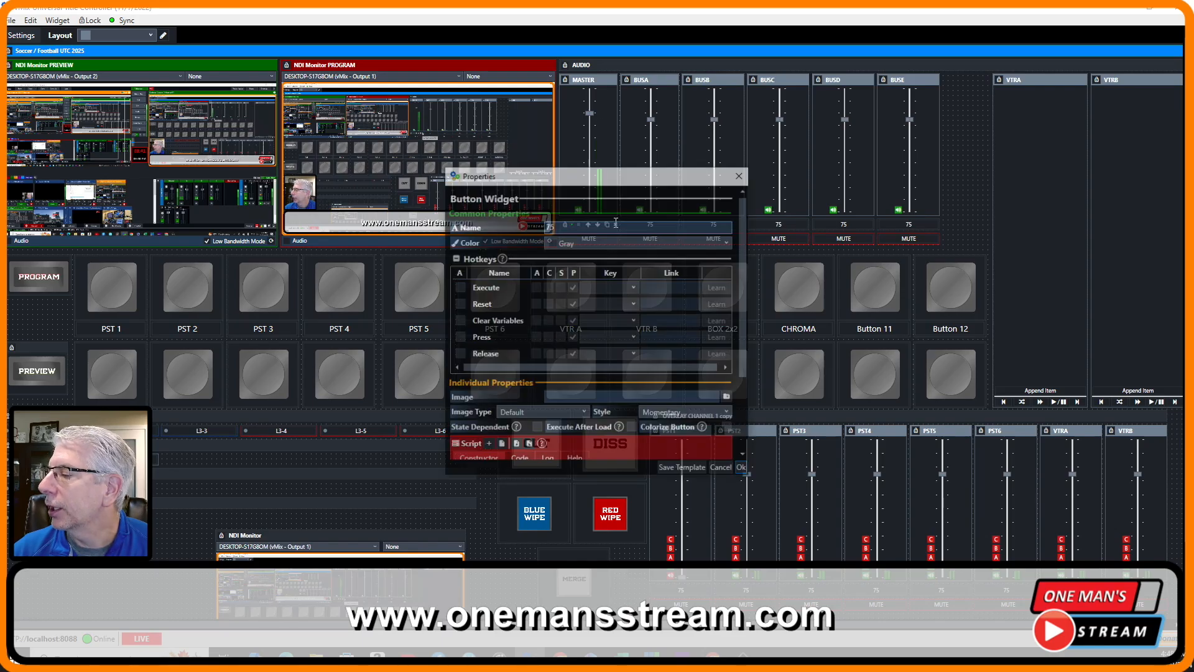
scroll(613, 292, "down", 3)
scroll(614, 289, "down", 2)
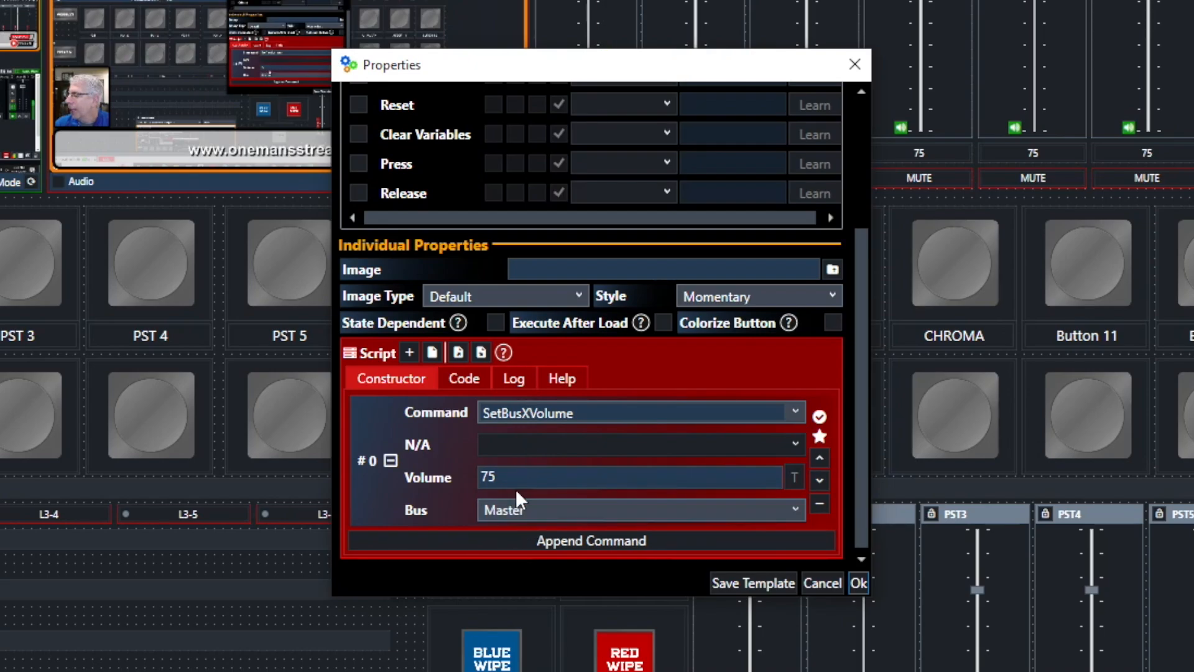
left_click(499, 479)
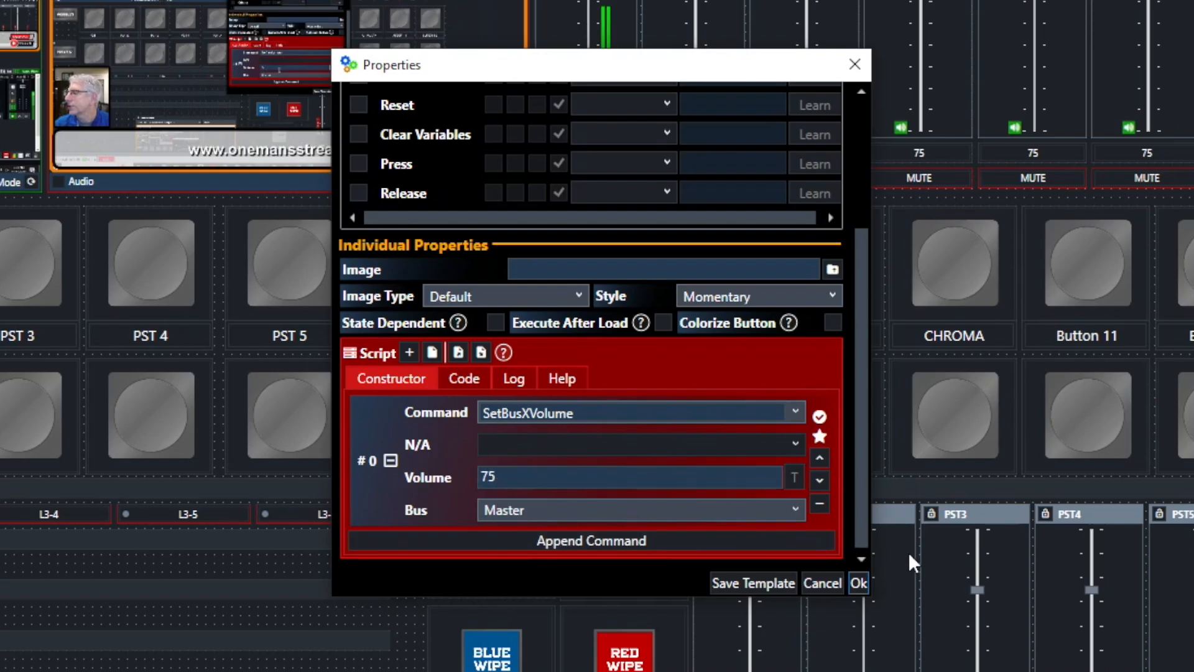
left_click(858, 583)
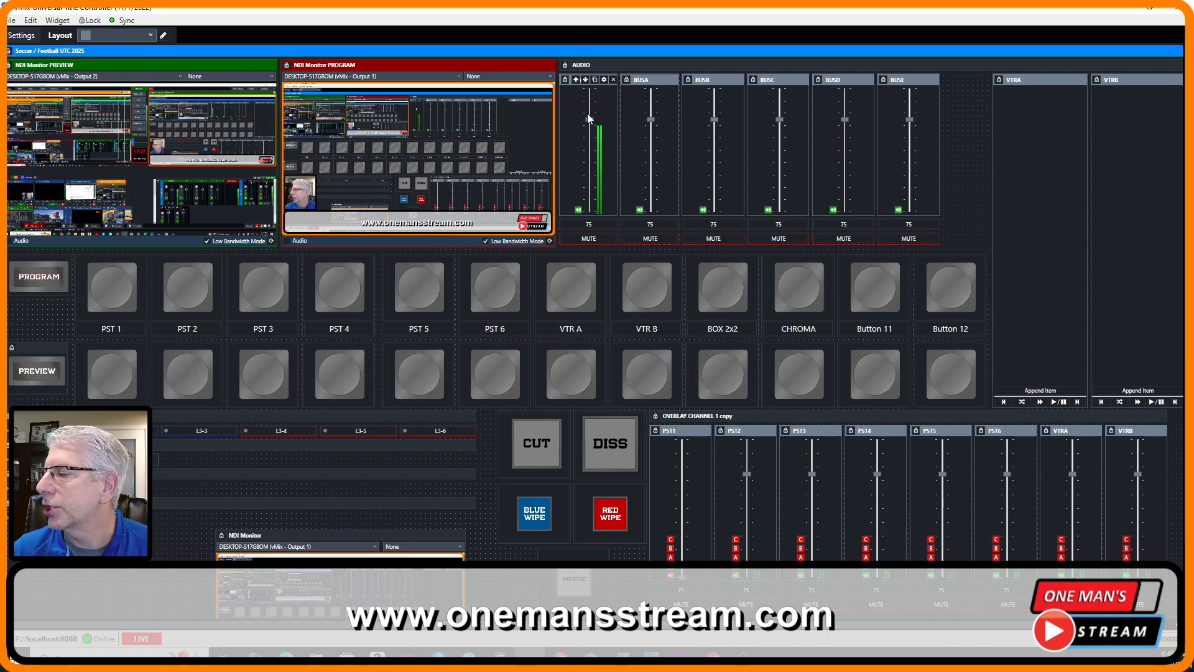
Examine the script command, volume and bus settings of the MUTE button under the MASTER fader
right_click(576, 238)
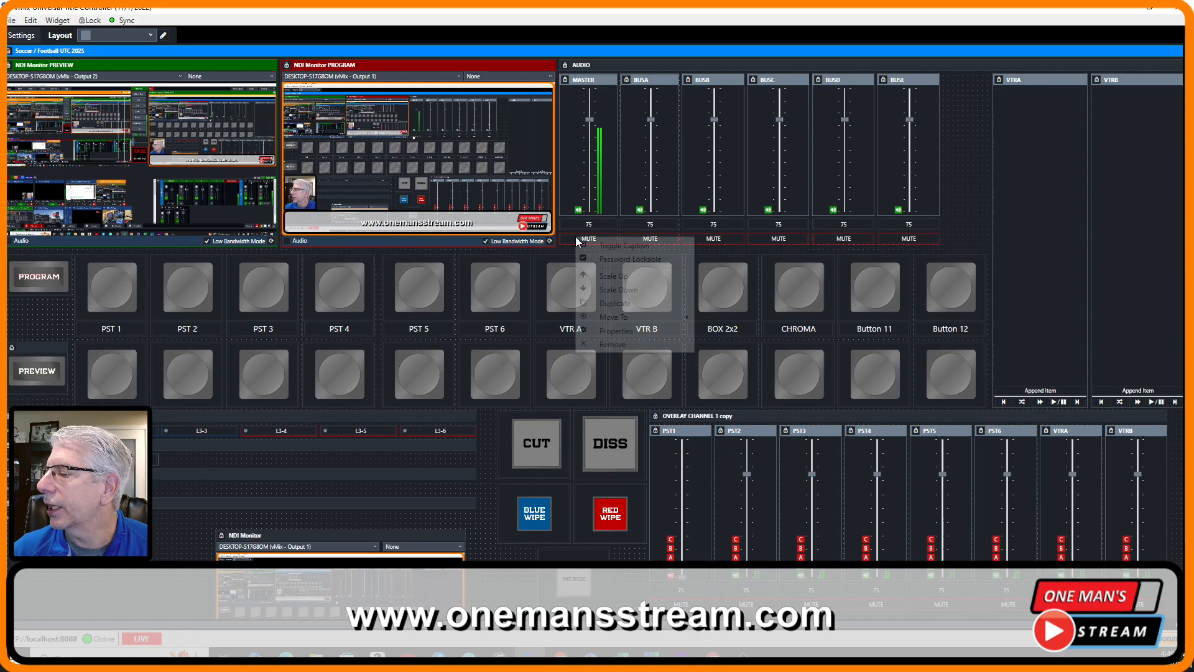
left_click(616, 330)
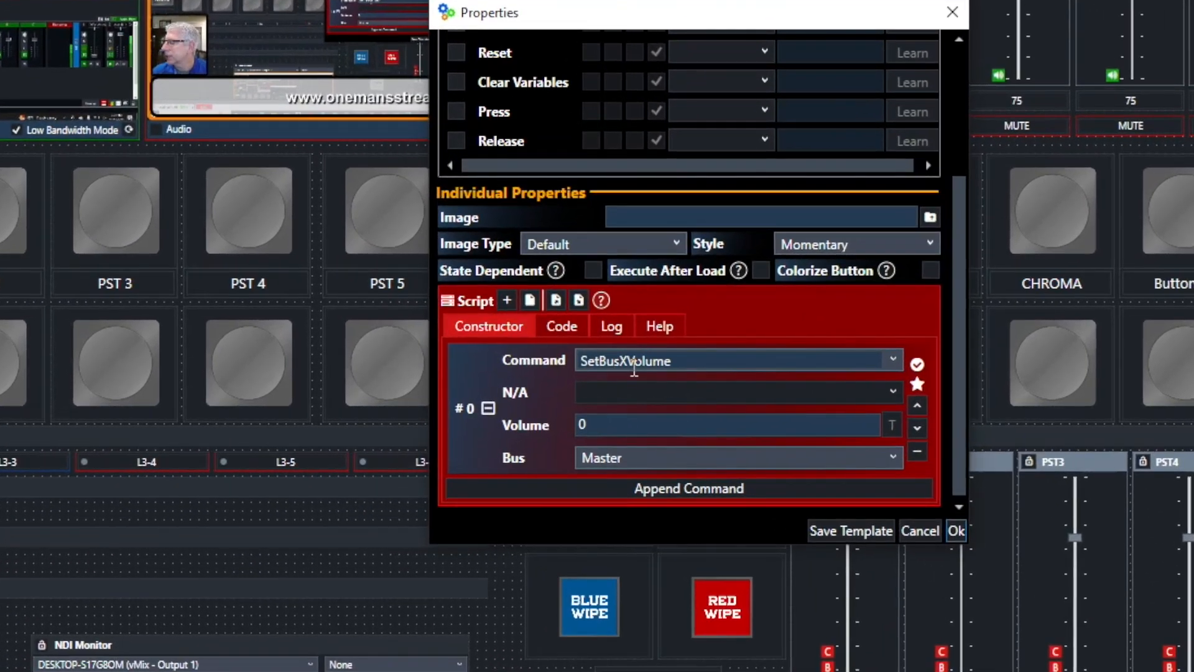
left_click(601, 425)
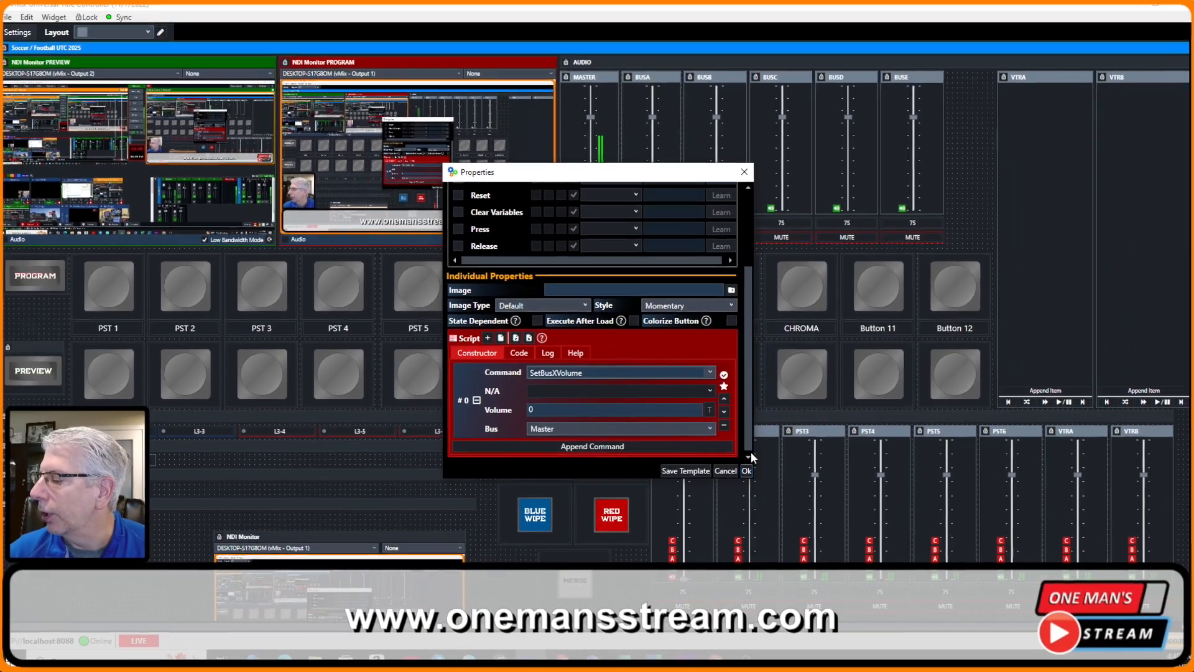
left_click(746, 470)
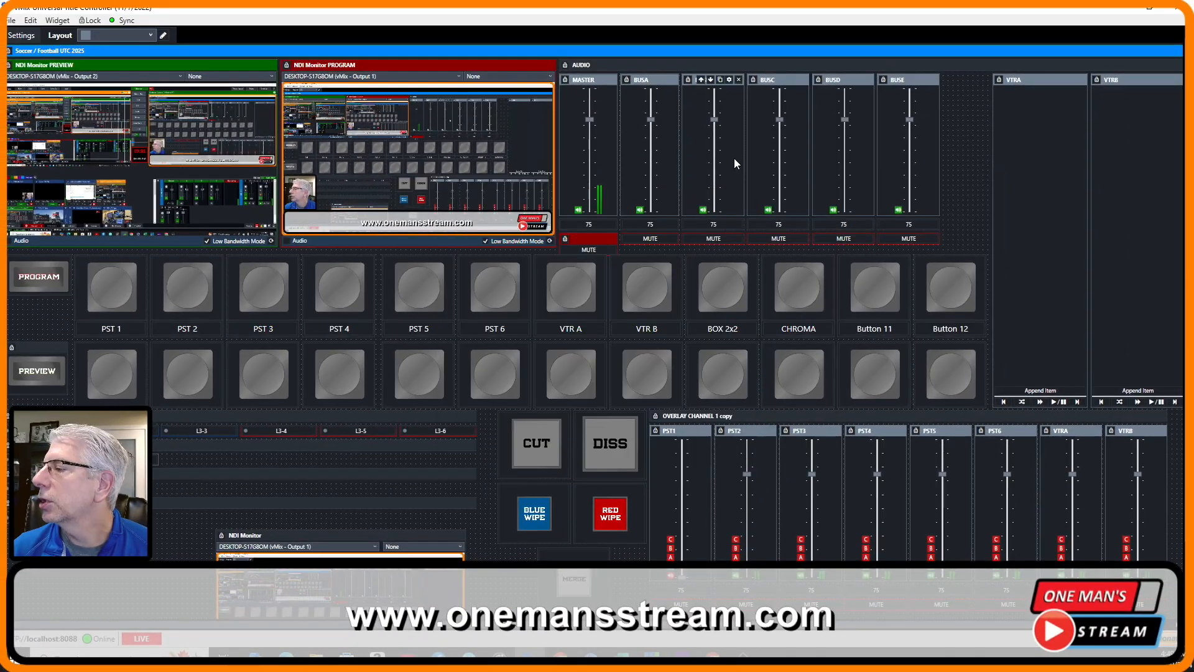
Open the BUSA fader's properties and bring up the Audio Bus Manager in vMix
double_click(656, 128)
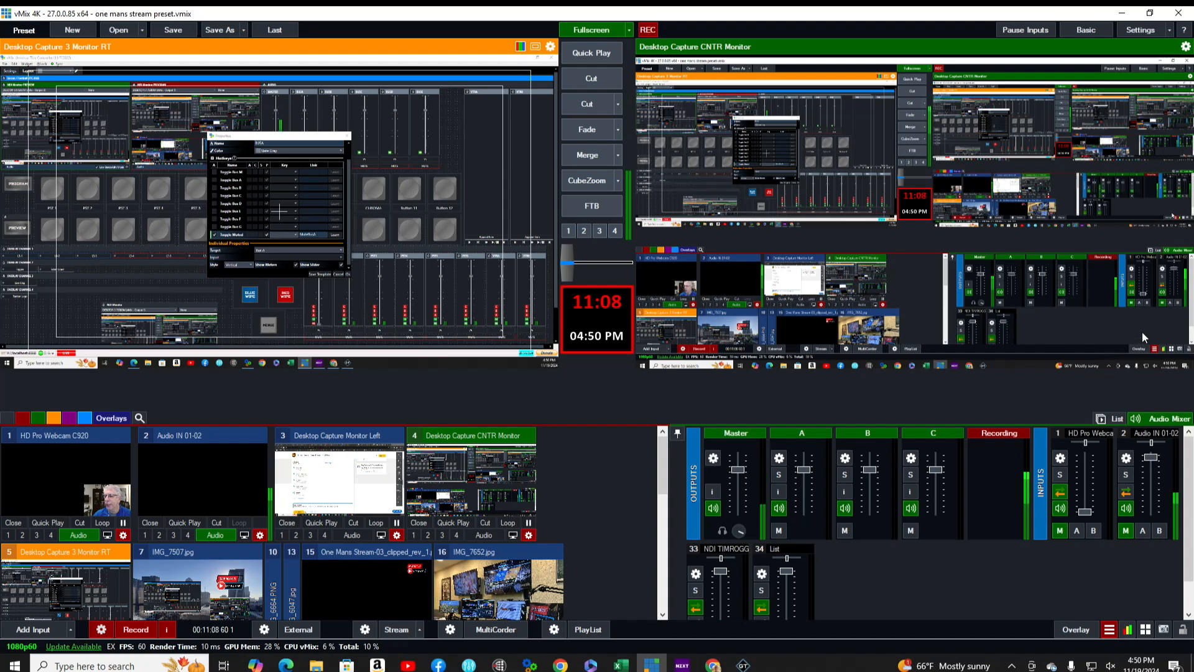
left_click(1111, 630)
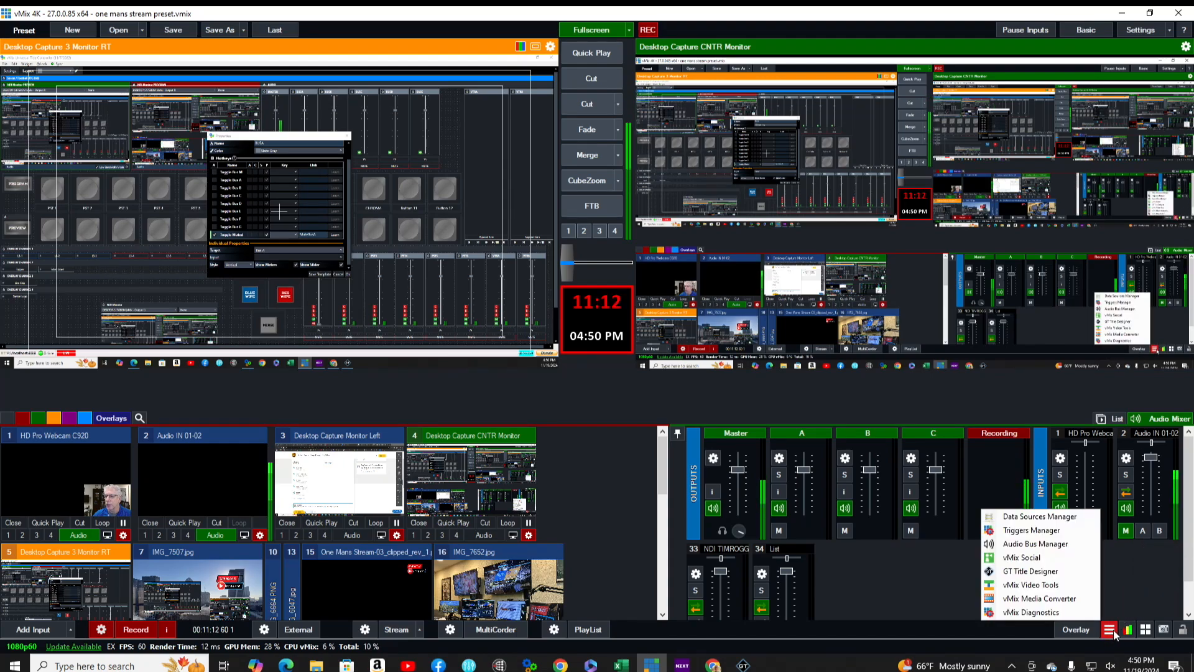
left_click(1032, 544)
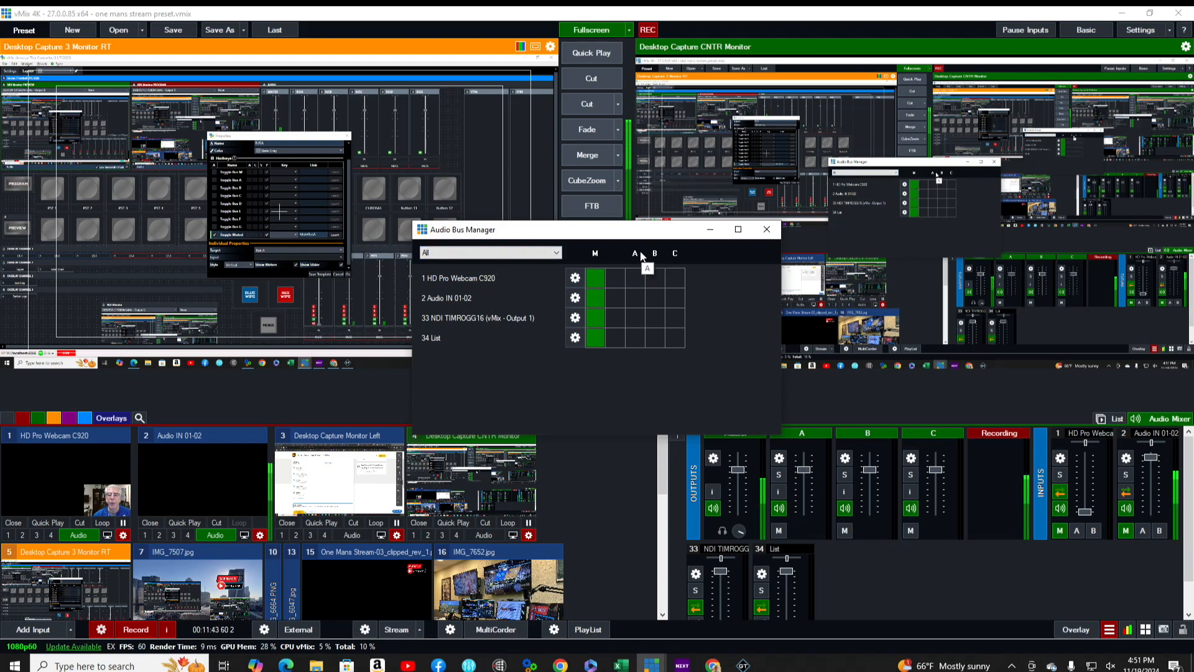
Toggle the routing of the Audio IN 01-02 input to bus A on and off
left_click(634, 300)
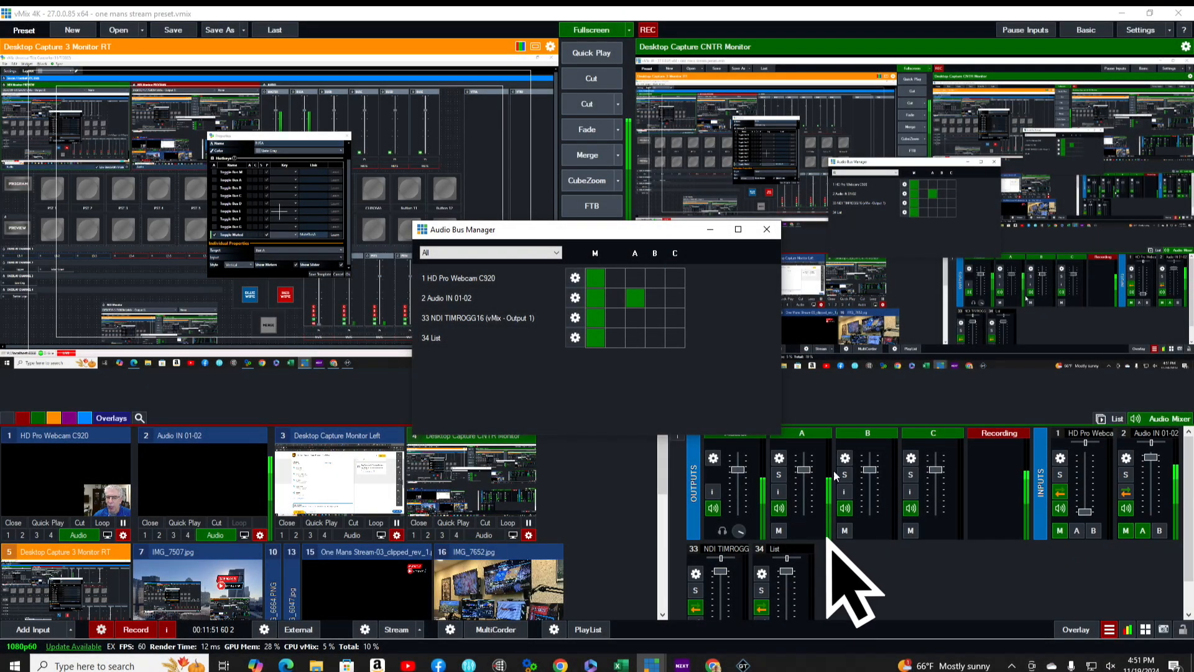
left_click(633, 300)
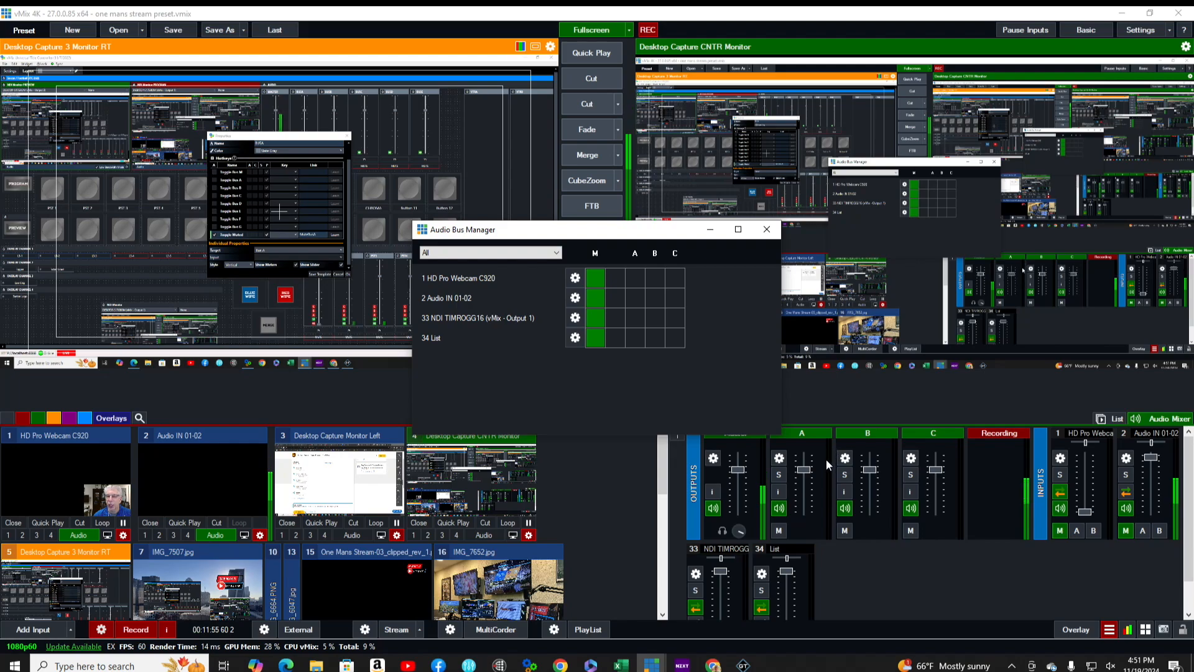
left_click(638, 301)
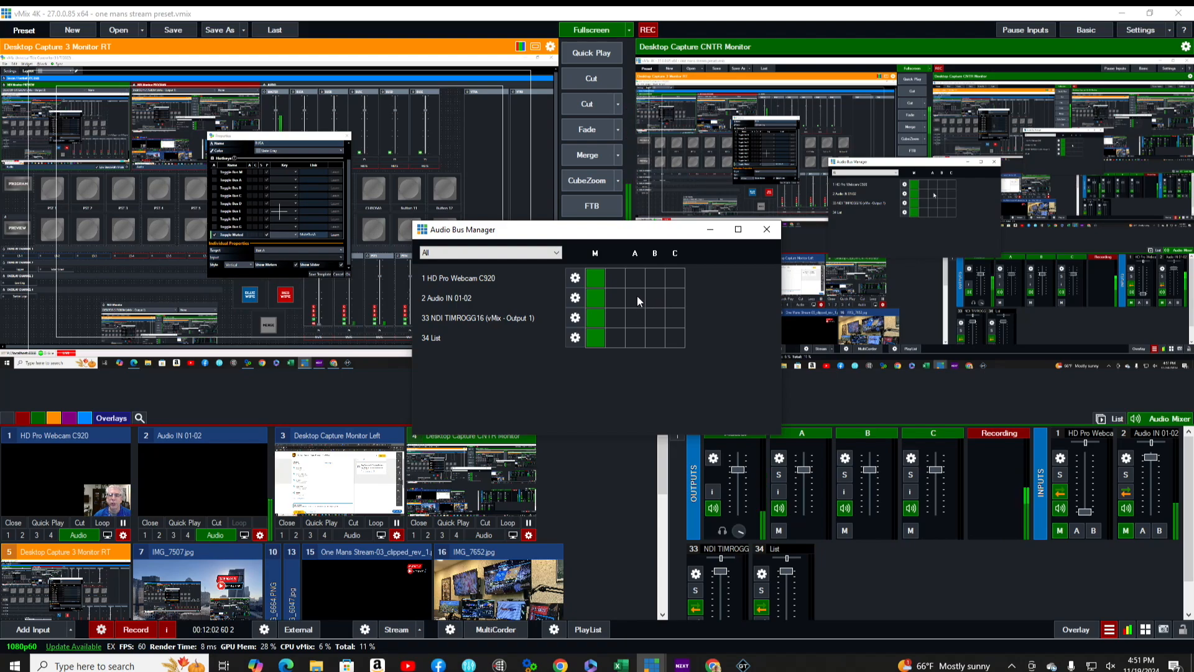
Close the Audio Bus Manager and open vMix's audio output settings to examine which buses are enabled
left_click(766, 230)
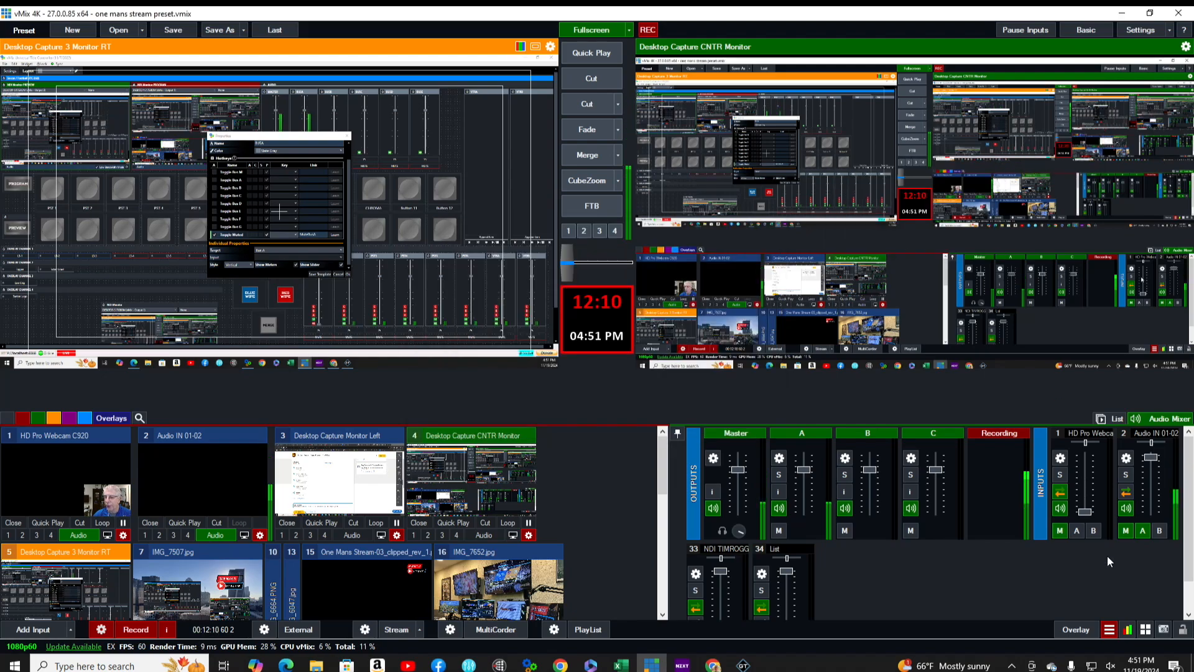
left_click(1113, 629)
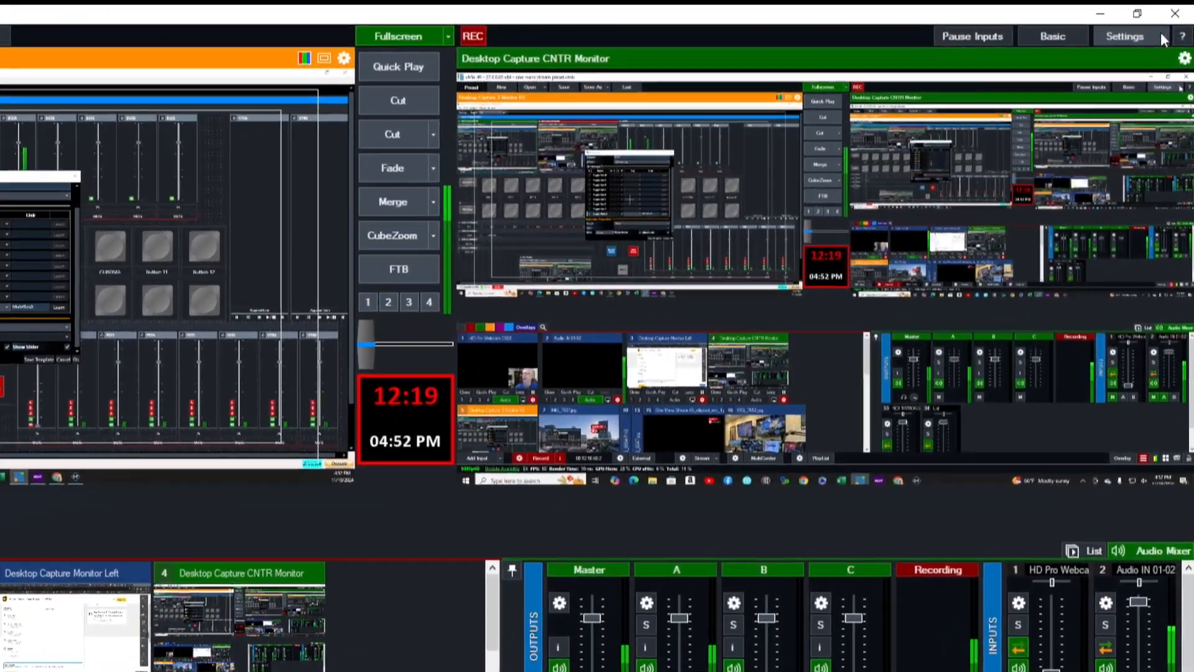
left_click(1160, 35)
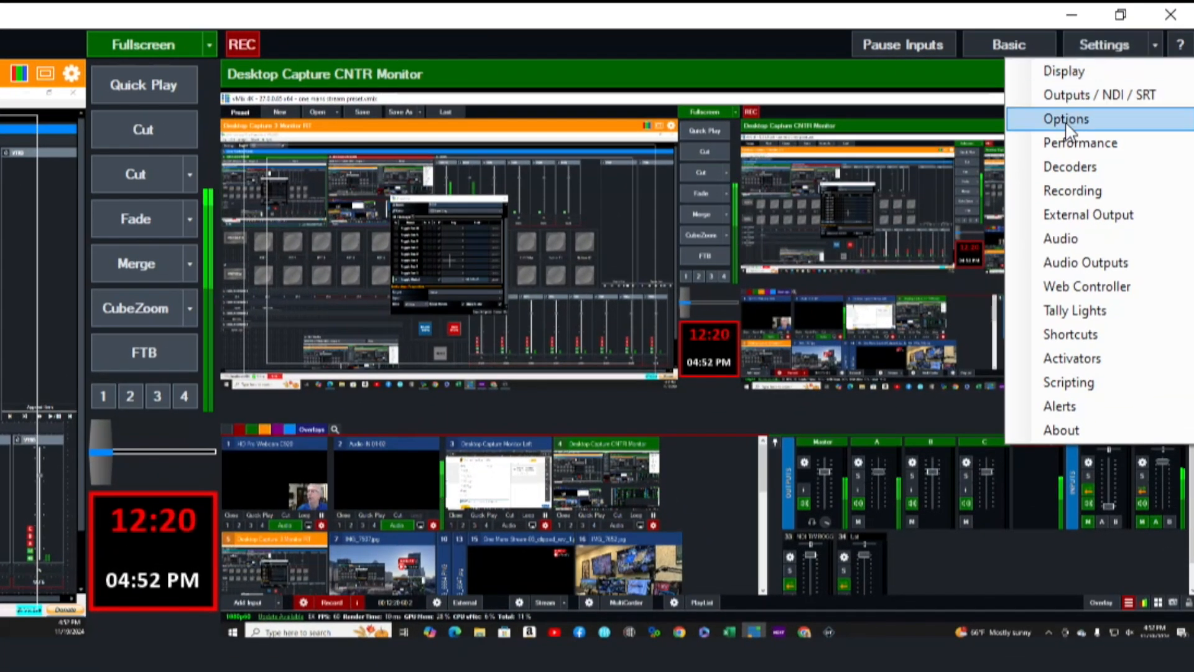
left_click(1064, 238)
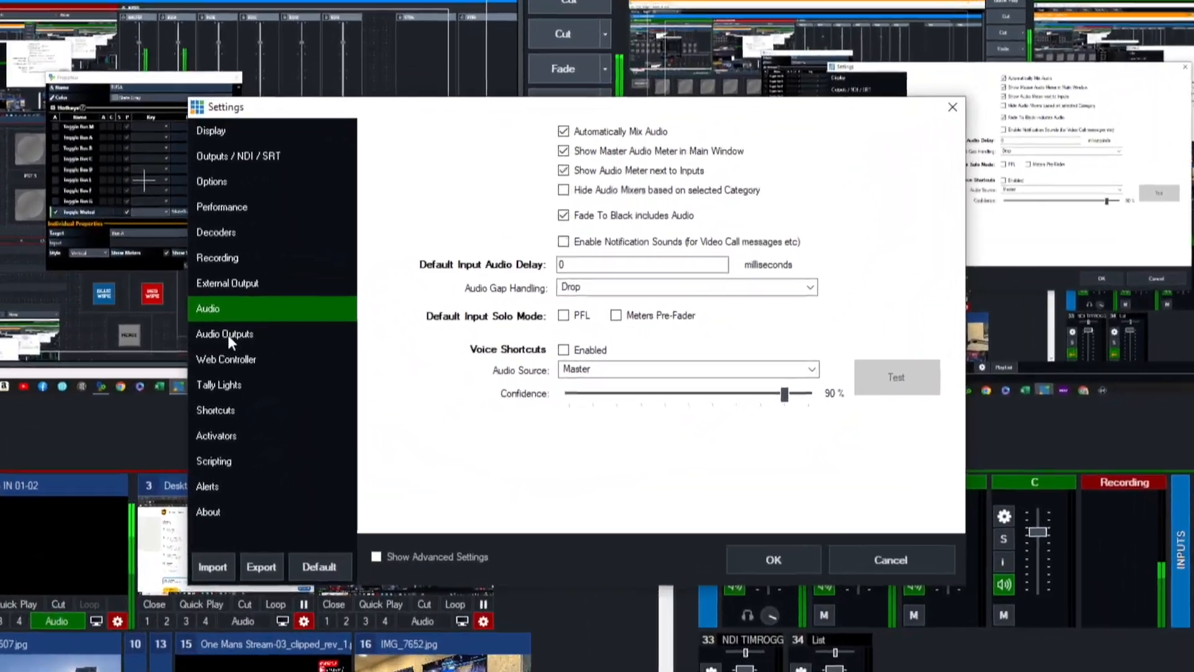
left_click(280, 346)
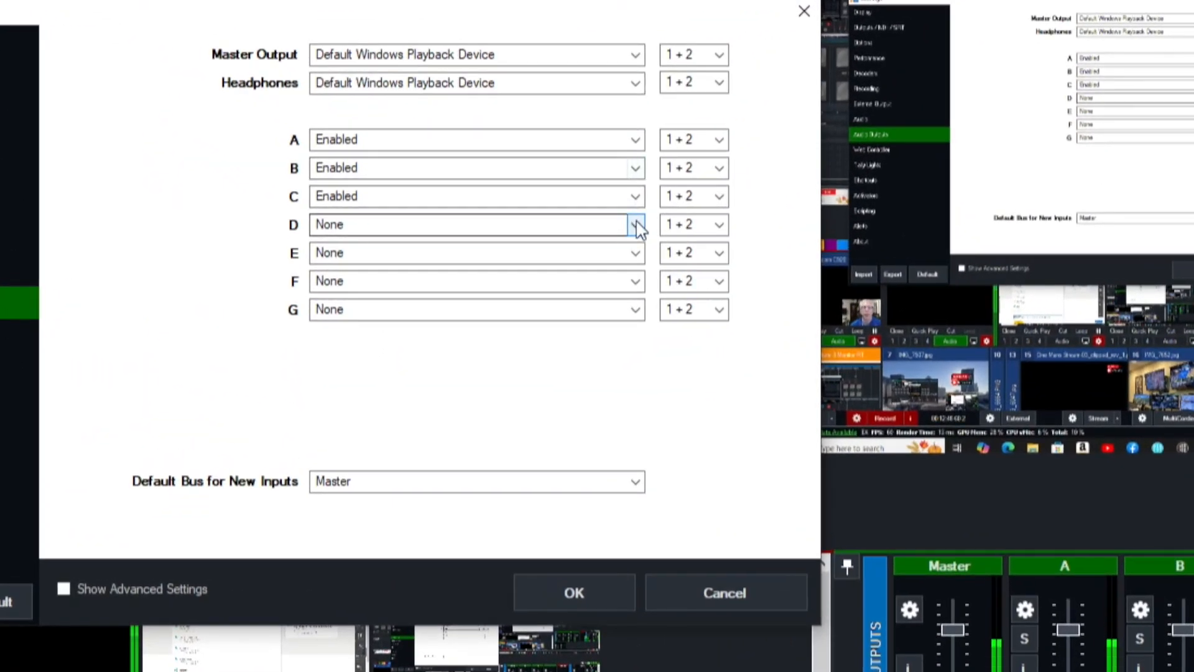
Set the audio output of bus D to Enabled and bring up its device choices again
left_click(636, 225)
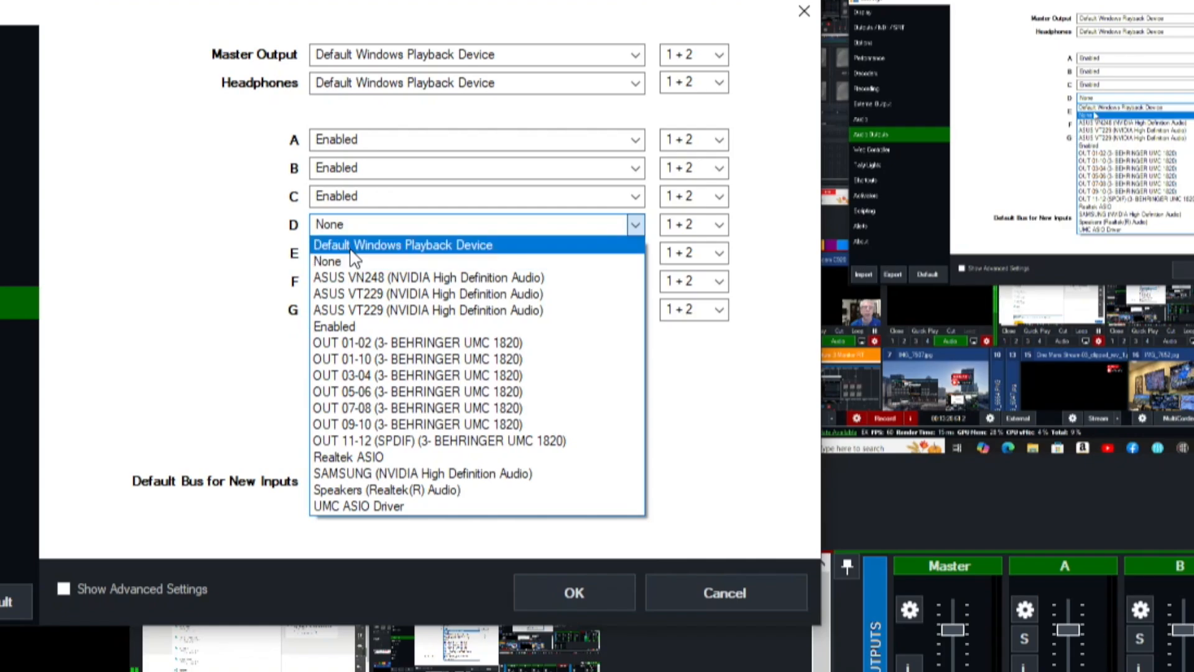
left_click(339, 326)
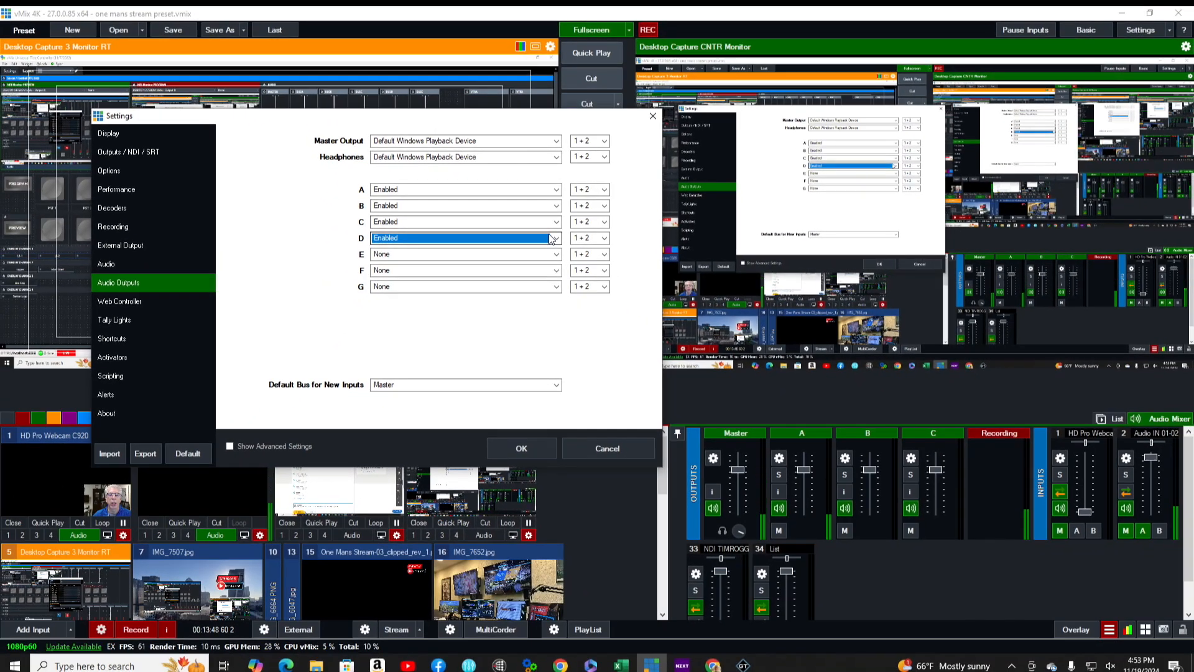
left_click(556, 238)
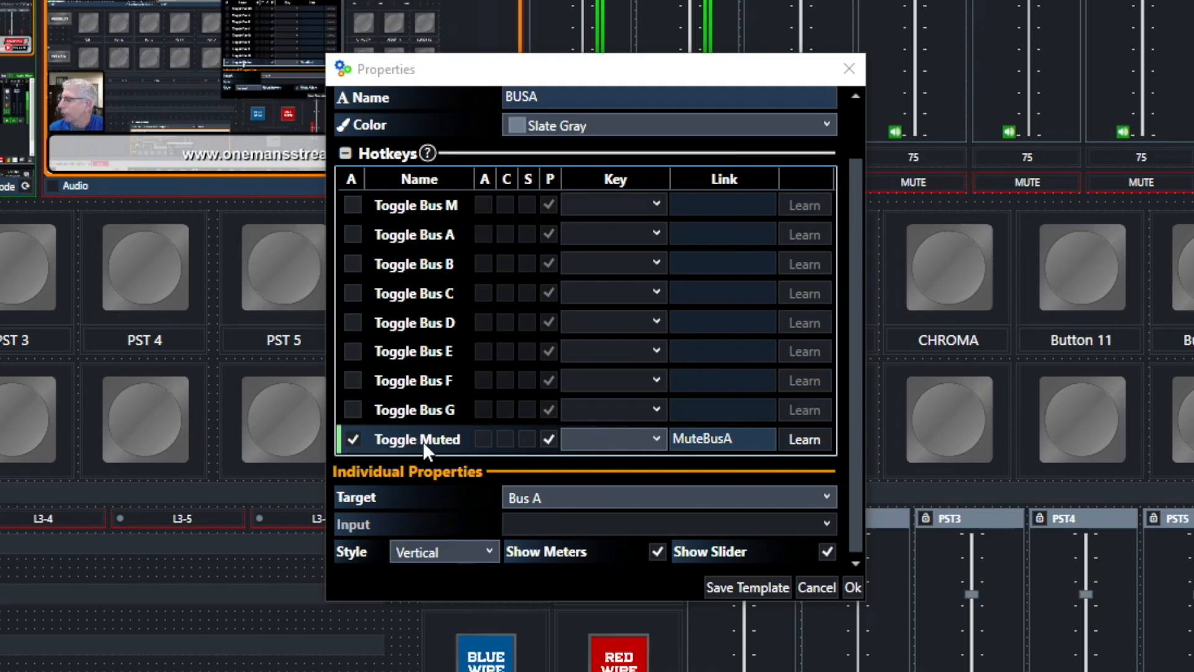
Examine the Toggle Muted link and target bus in the BUSA and BUSB fader properties
left_click(712, 440)
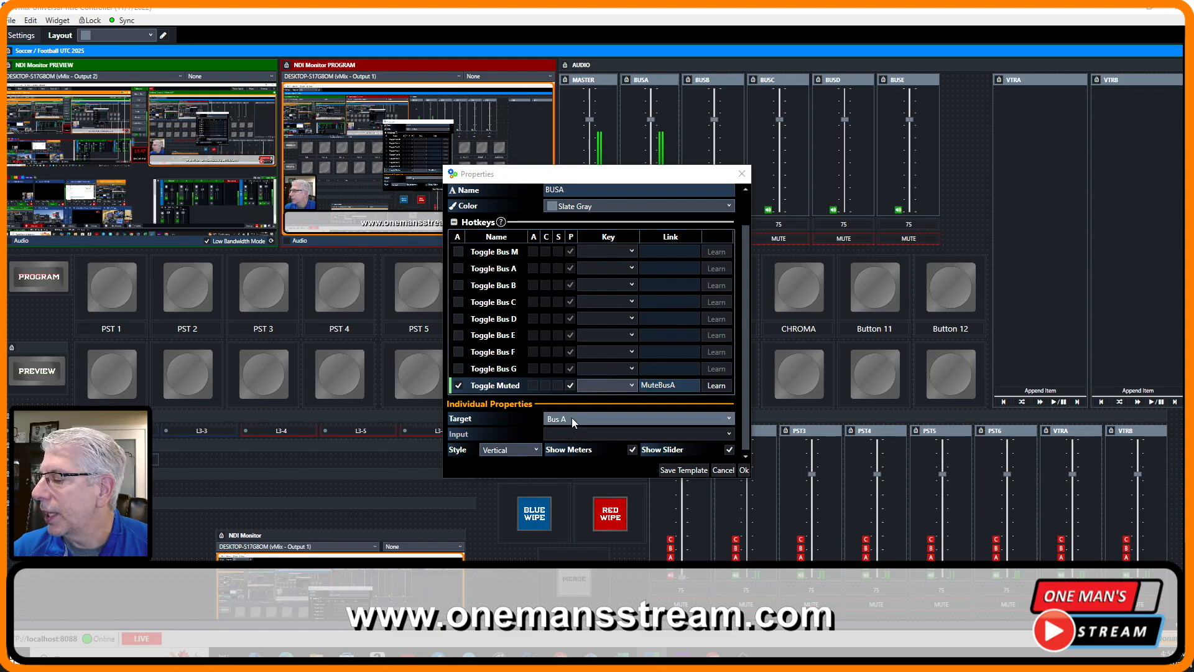
left_click(743, 471)
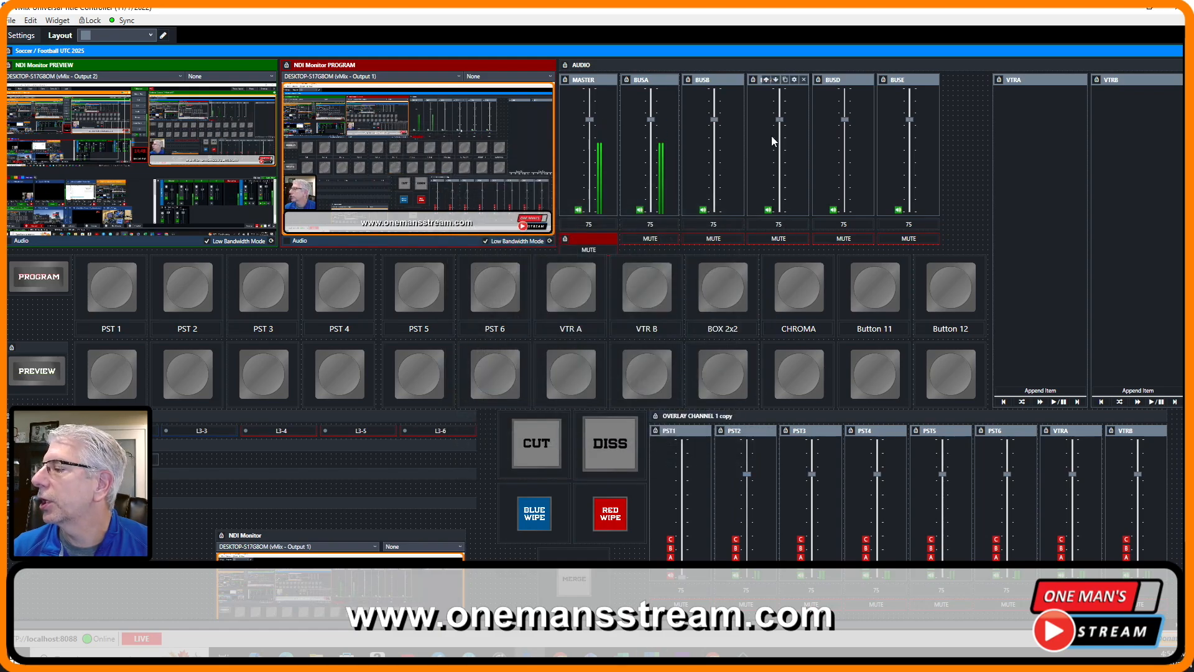
left_click(729, 79)
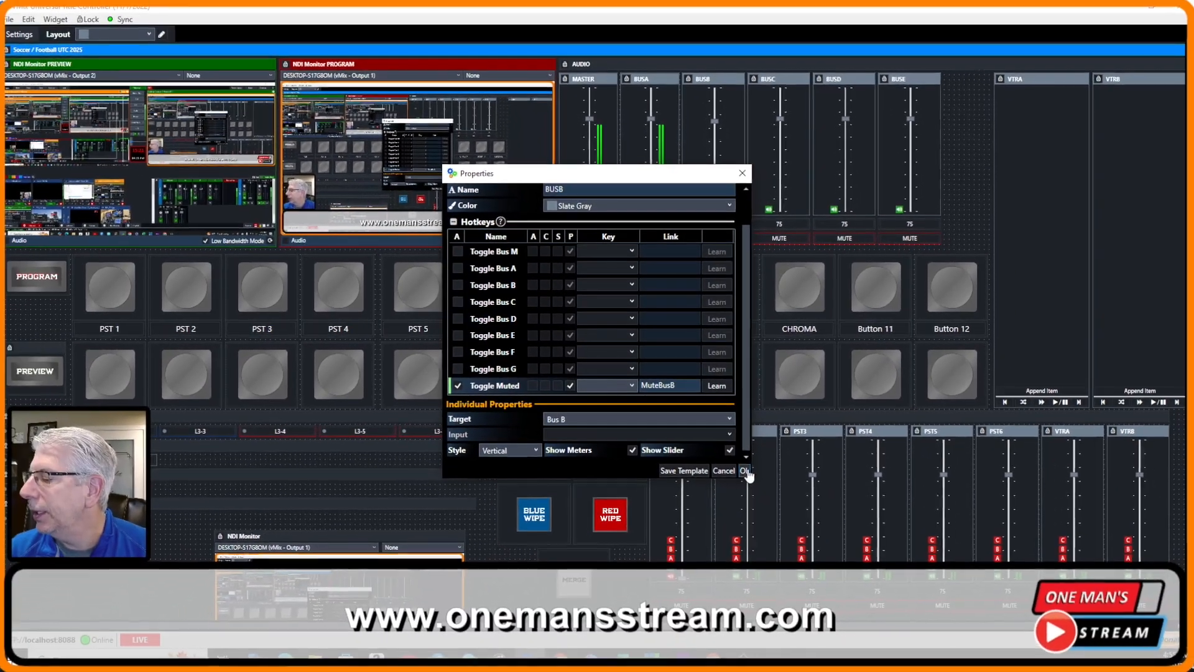
left_click(745, 471)
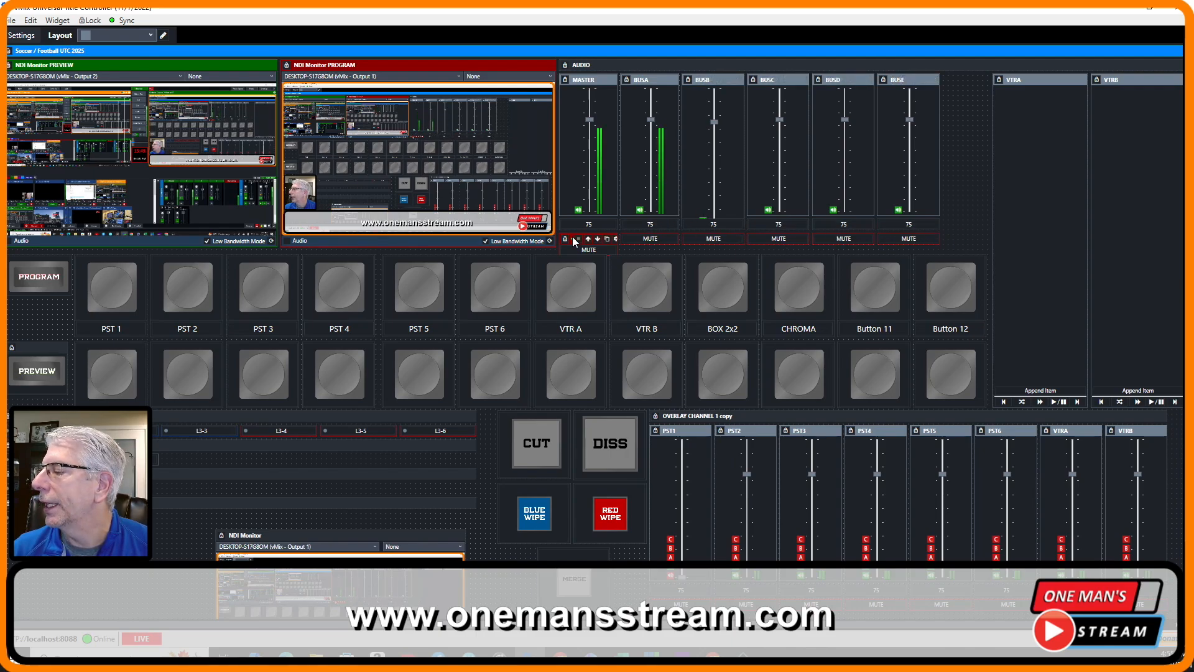
Hide the caption of the MUTE button under the MASTER fader and show the caption of the program-row PST 1 button
right_click(572, 238)
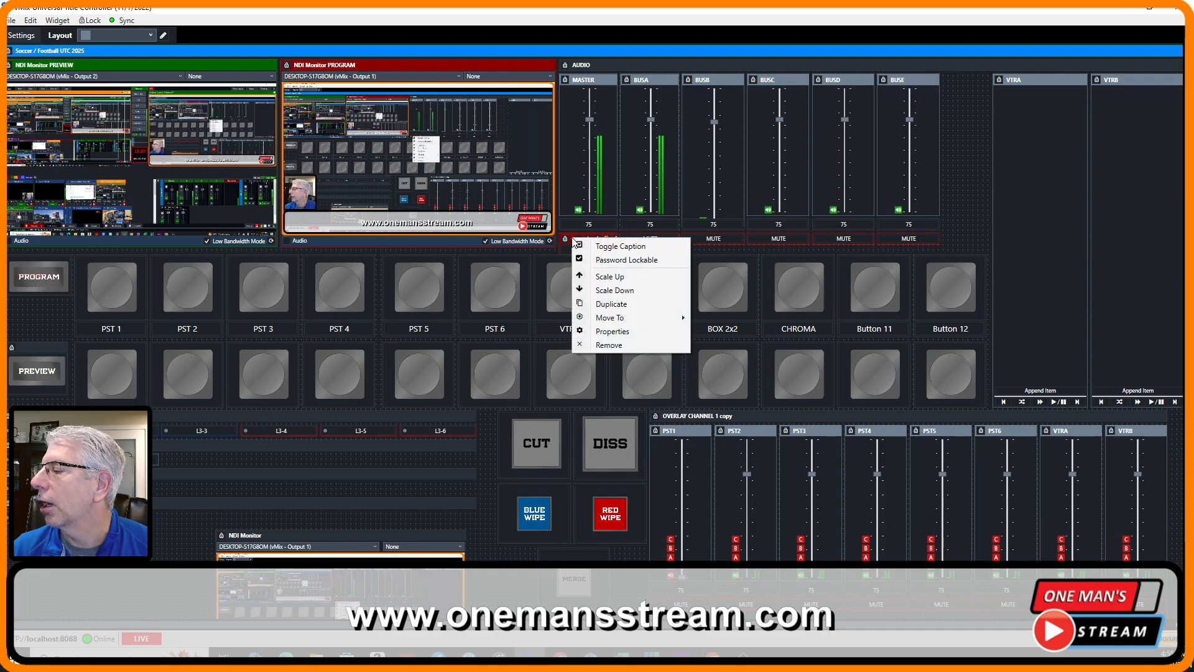
left_click(610, 246)
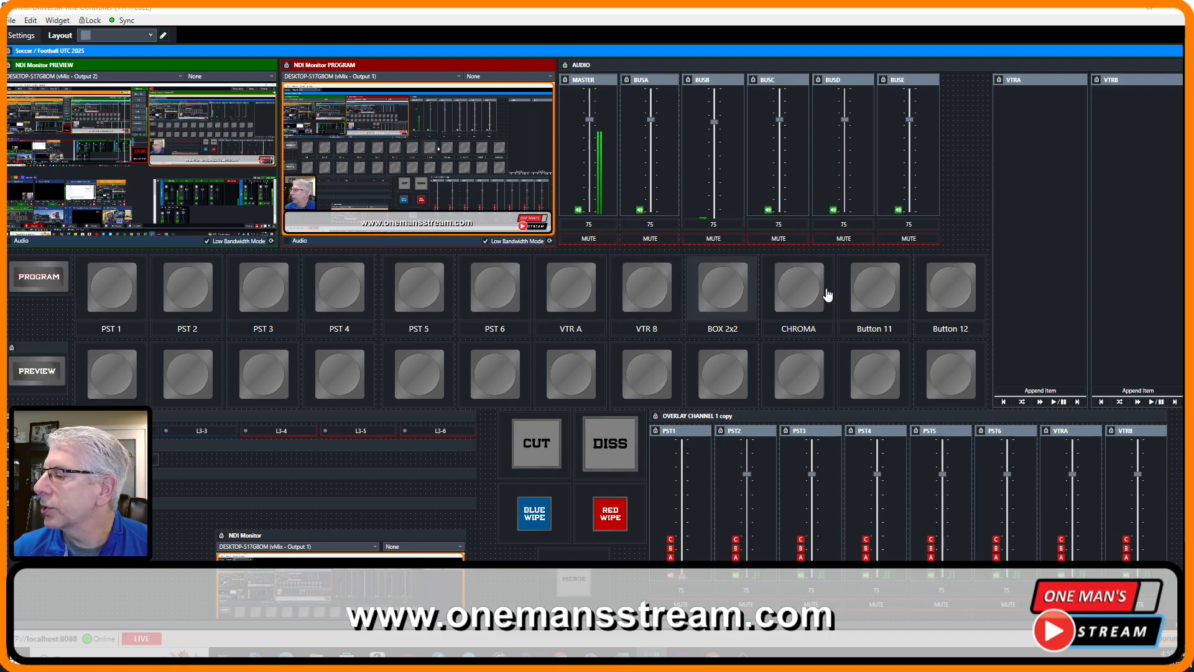
right_click(123, 290)
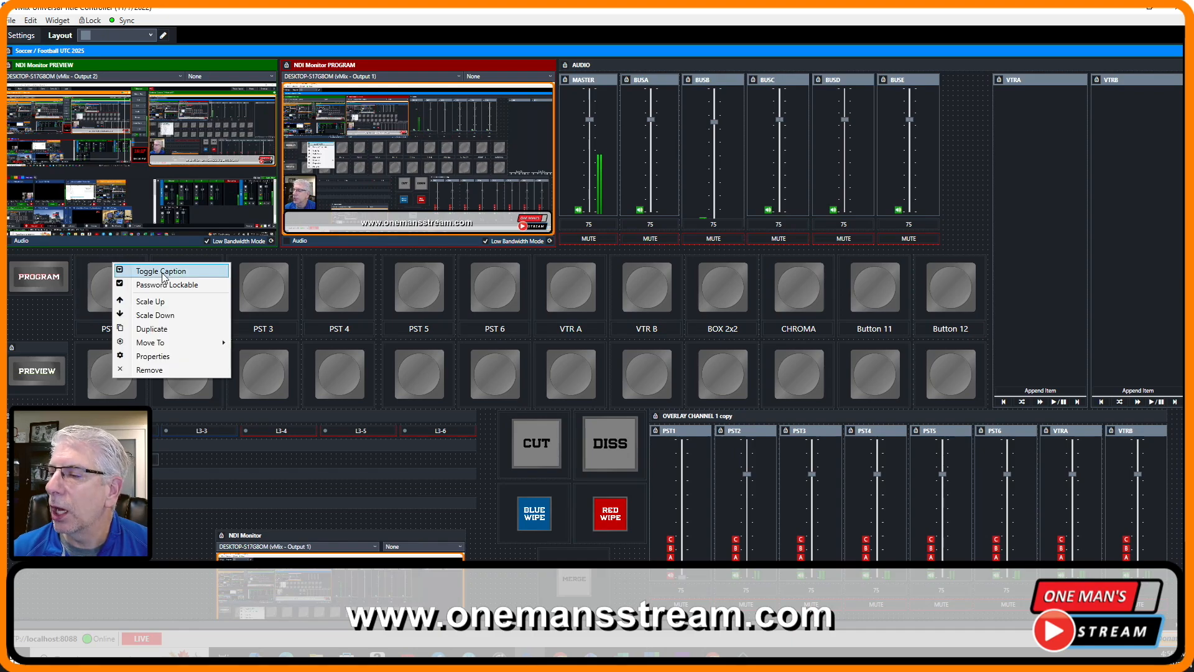
left_click(164, 272)
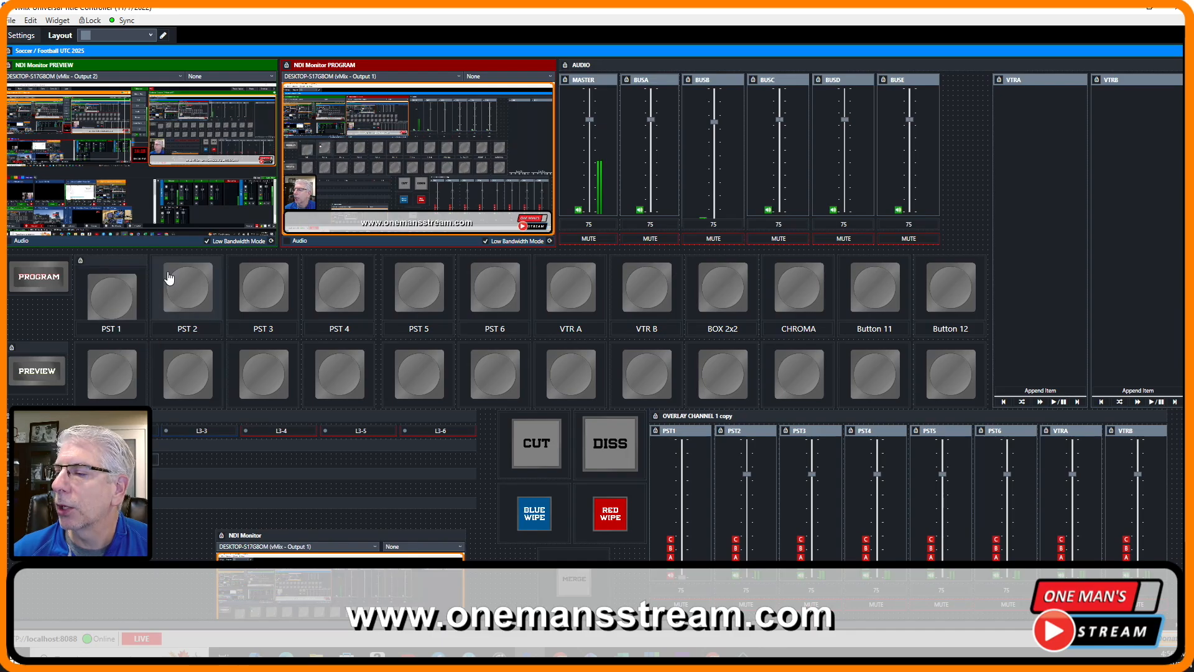
Examine the script command and input assigned to the program-row PST 1 button
left_click(132, 260)
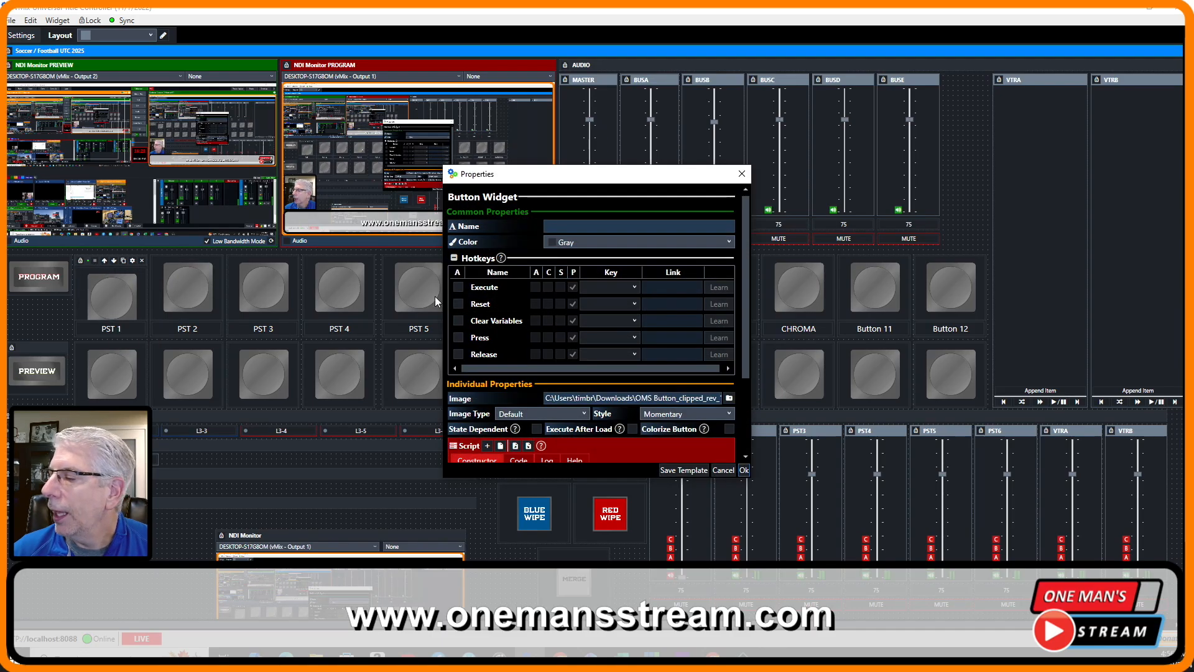
scroll(477, 306, "down", 2)
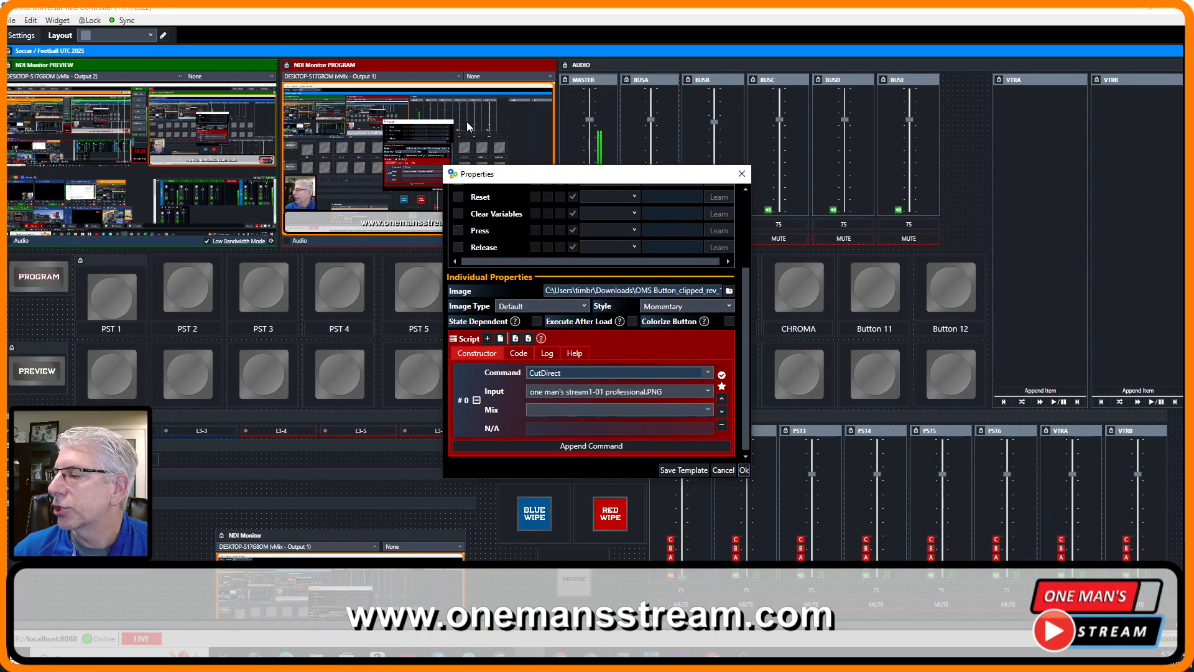
left_click(743, 471)
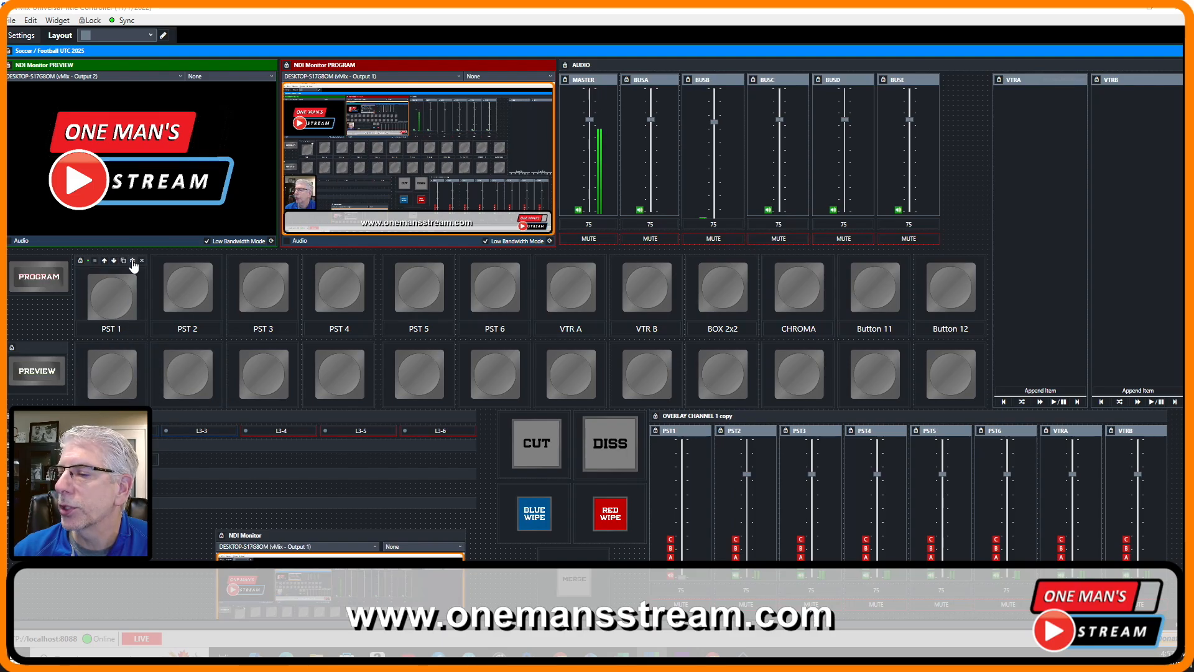
left_click(133, 261)
scroll(611, 329, "down", 3)
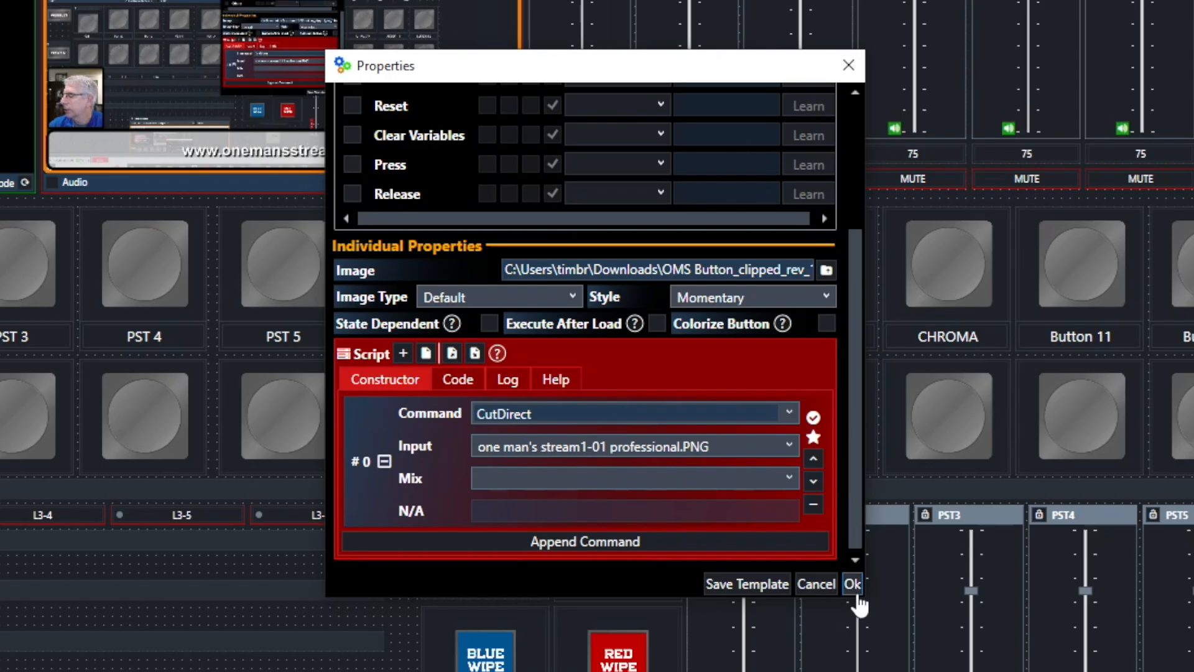
left_click(826, 555)
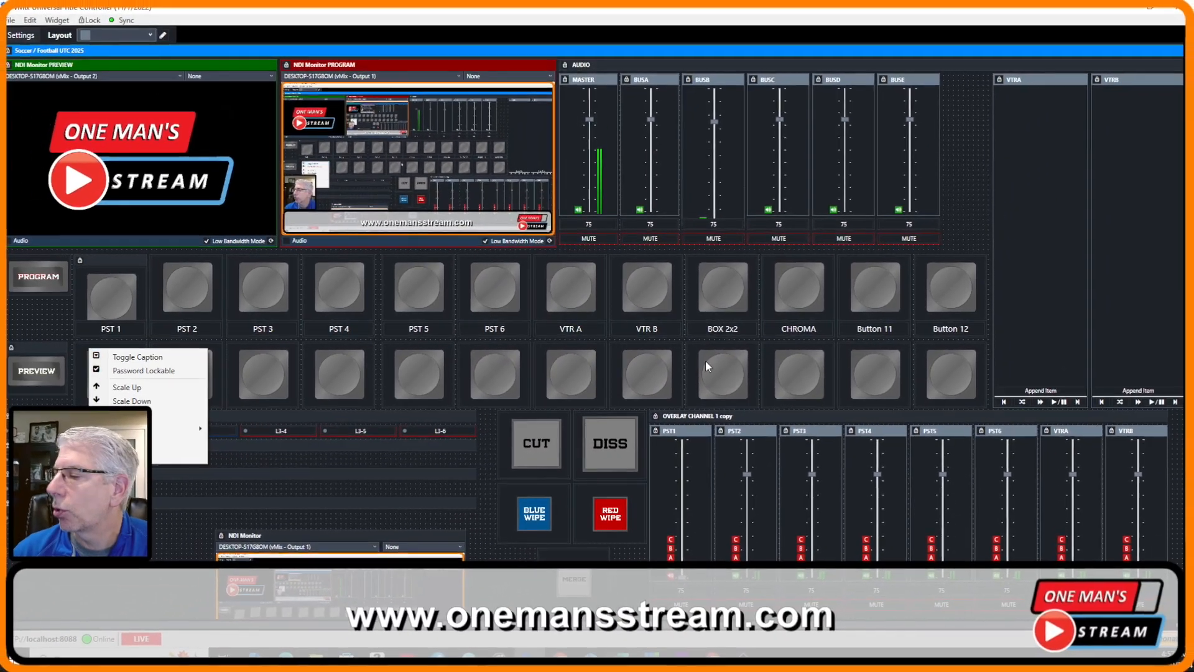
Show the caption of the preview-row button below PST 1 and examine its script command and input
left_click(133, 349)
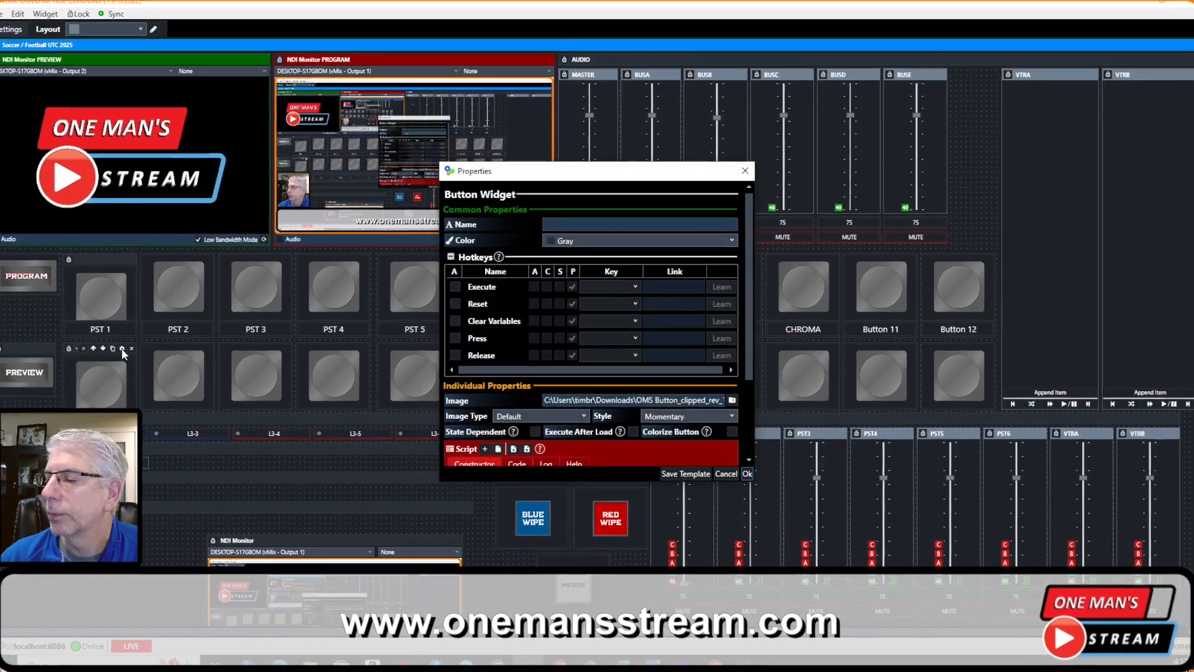
scroll(581, 346, "down", 4)
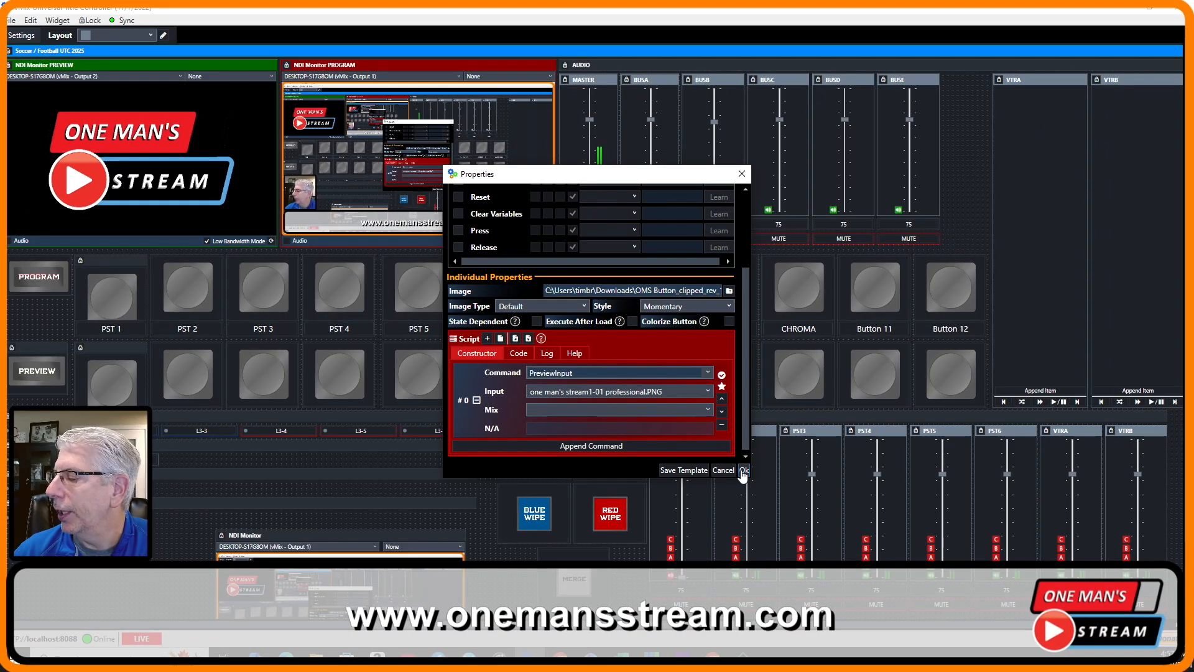
left_click(854, 590)
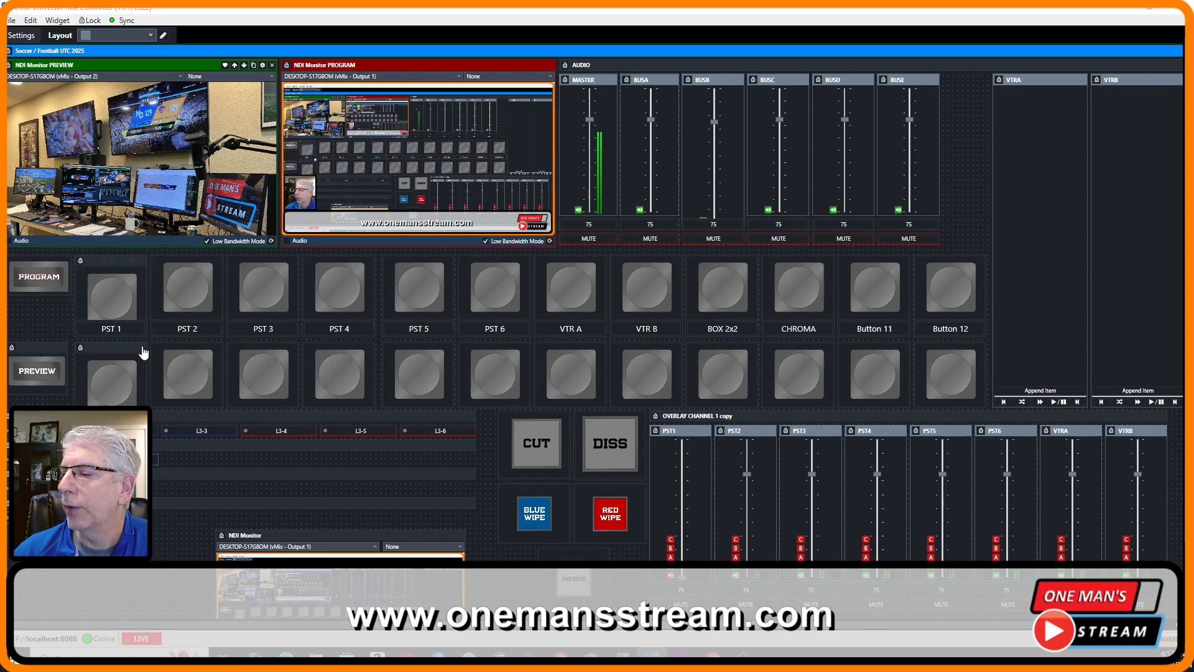
Send the PST 1 input to preview with its preview-row button and try the CUT transition
left_click(113, 390)
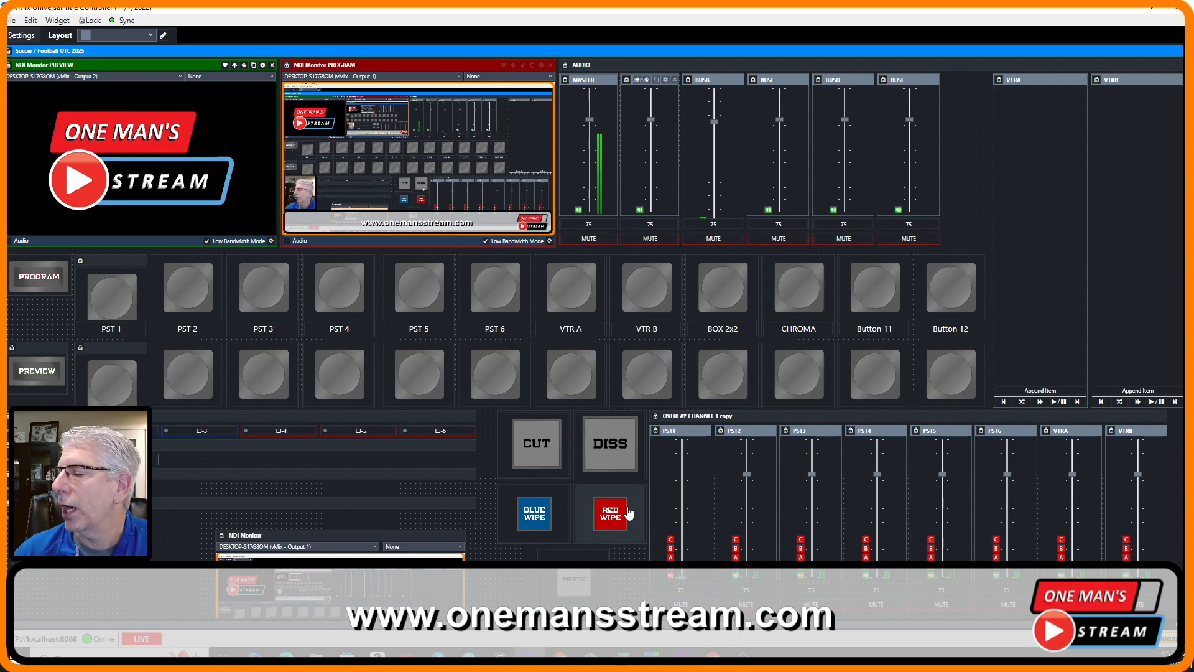
left_click(539, 444)
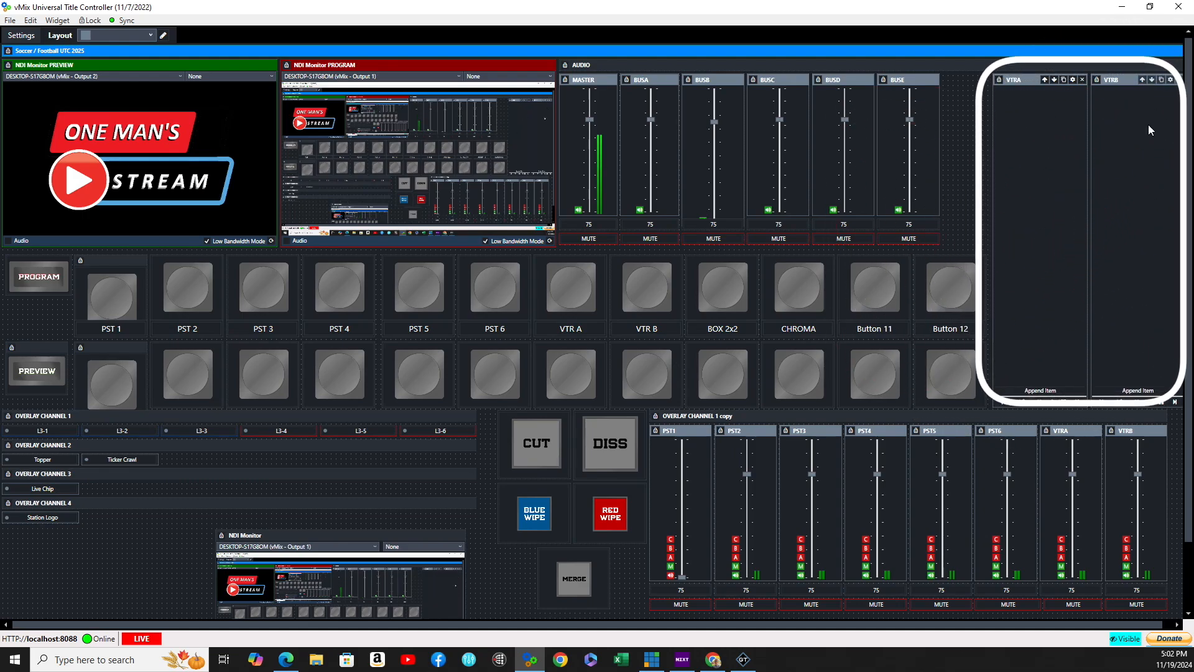
Switch to vMix, display the 34 List input's playlist in place of the audio mixer, and look through the inputs
key("alt+Tab")
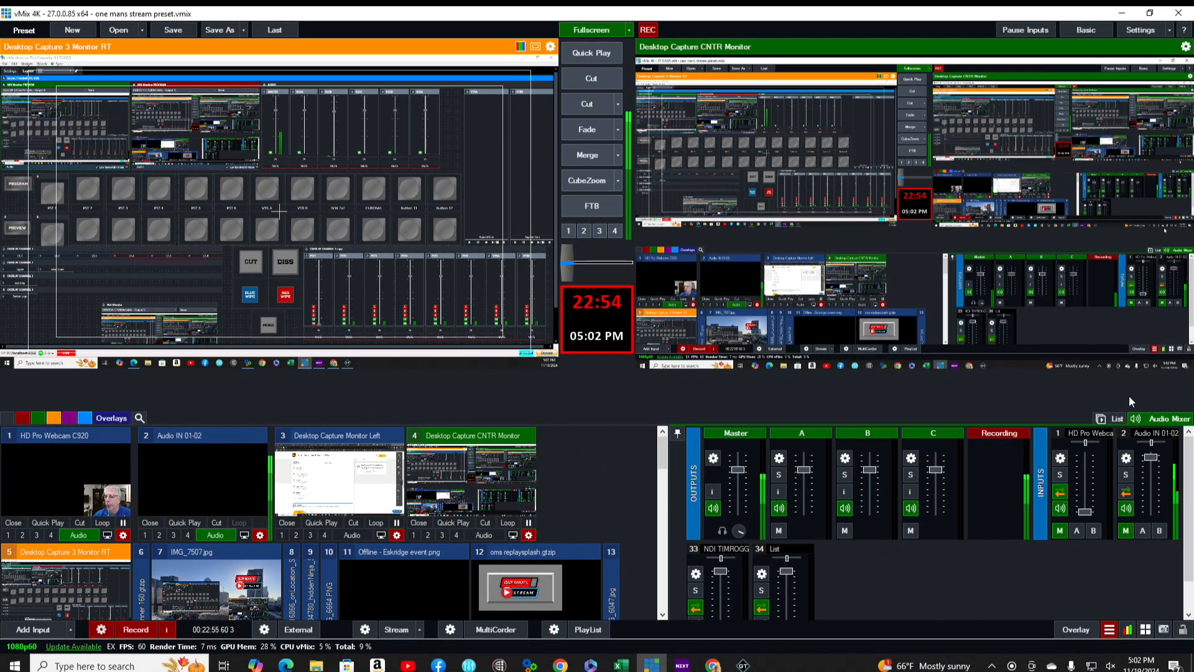
left_click(1116, 419)
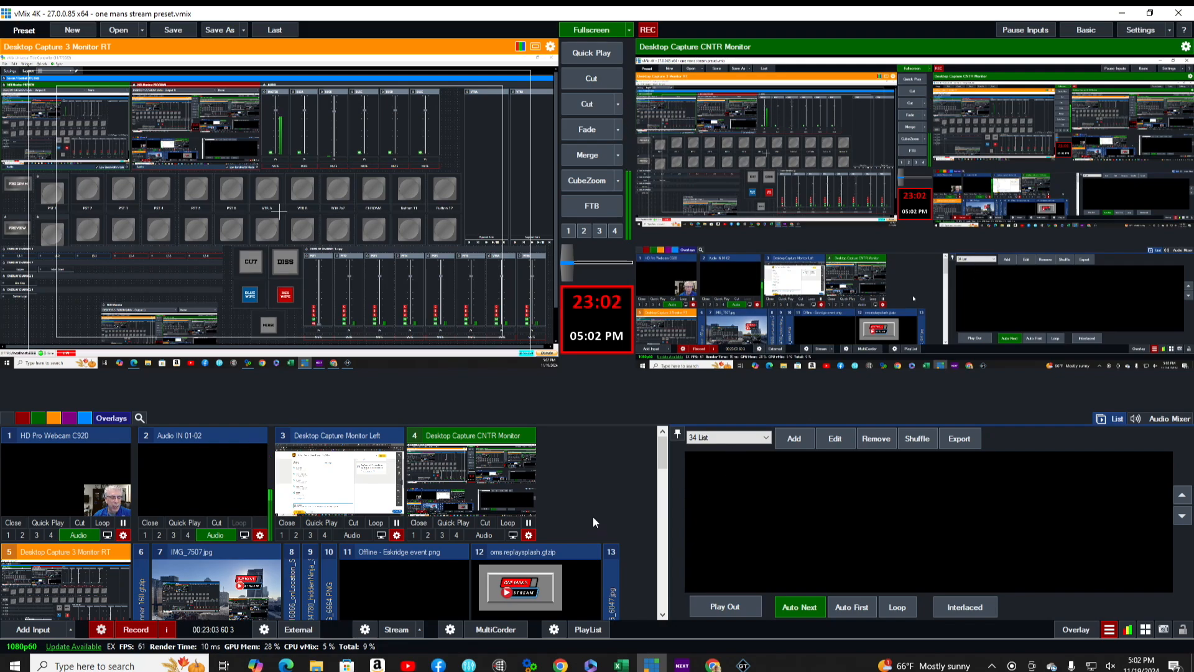
scroll(555, 525, "down", 5)
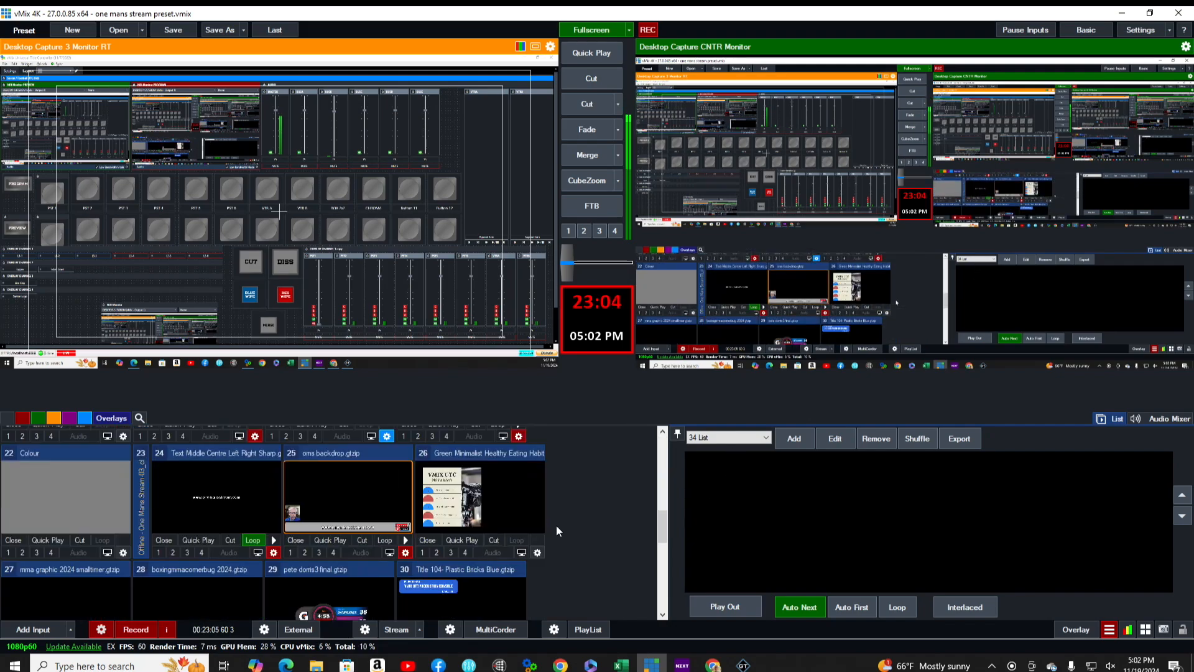
scroll(556, 525, "up", 5)
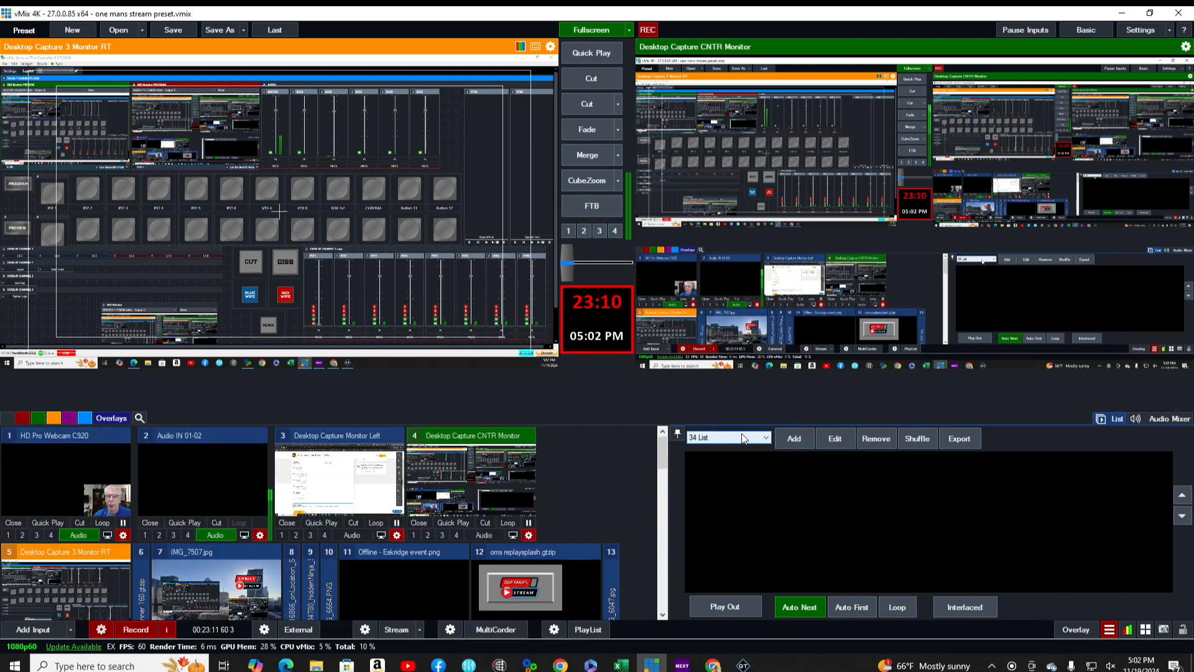
Start adding files to the 34 List and browse to the Louisville (1) folder in GLICOD ASSETS on the One_Mans_Stream network computer
left_click(798, 438)
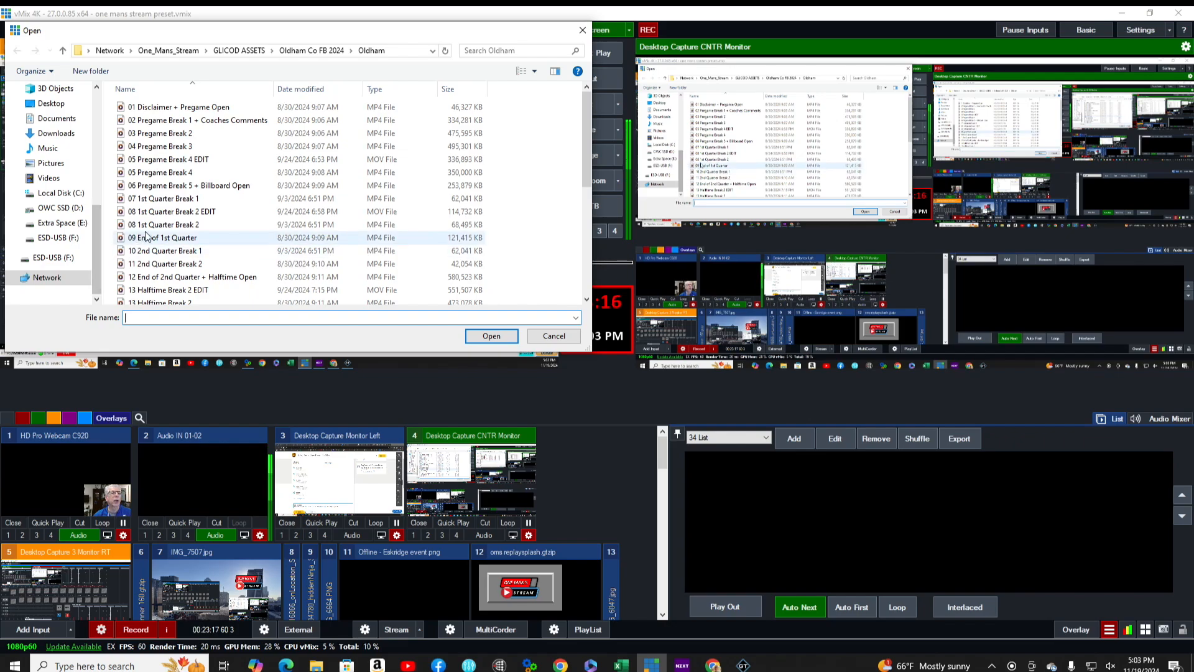
left_click(55, 281)
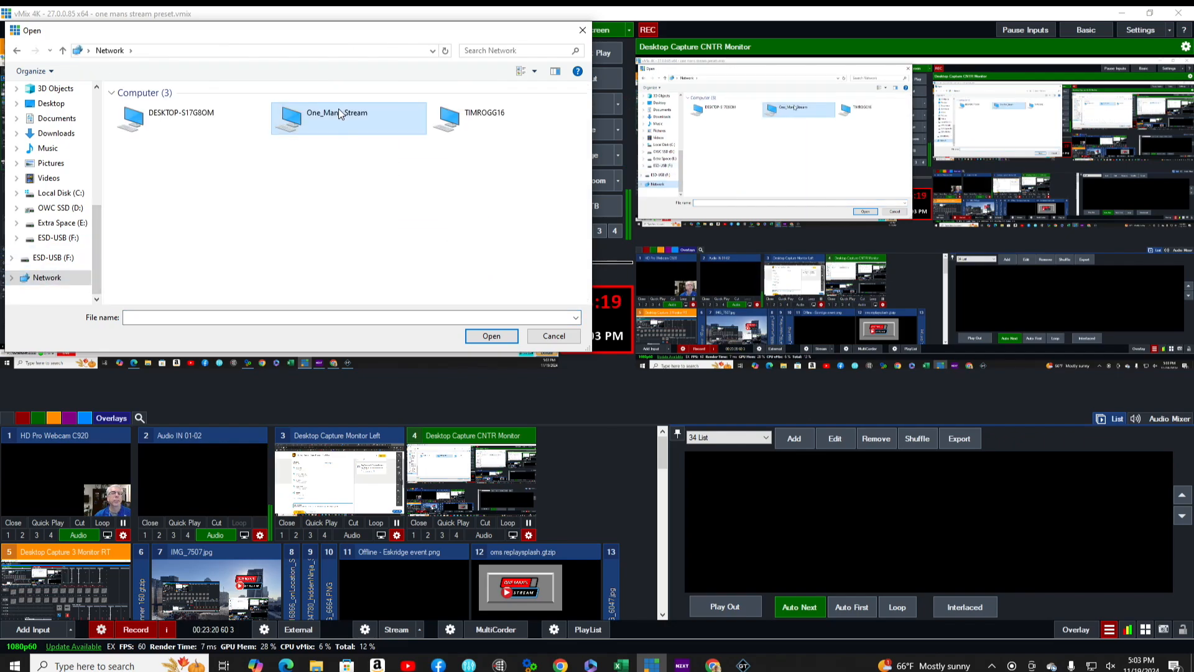
double_click(338, 117)
left_click(160, 179)
double_click(161, 178)
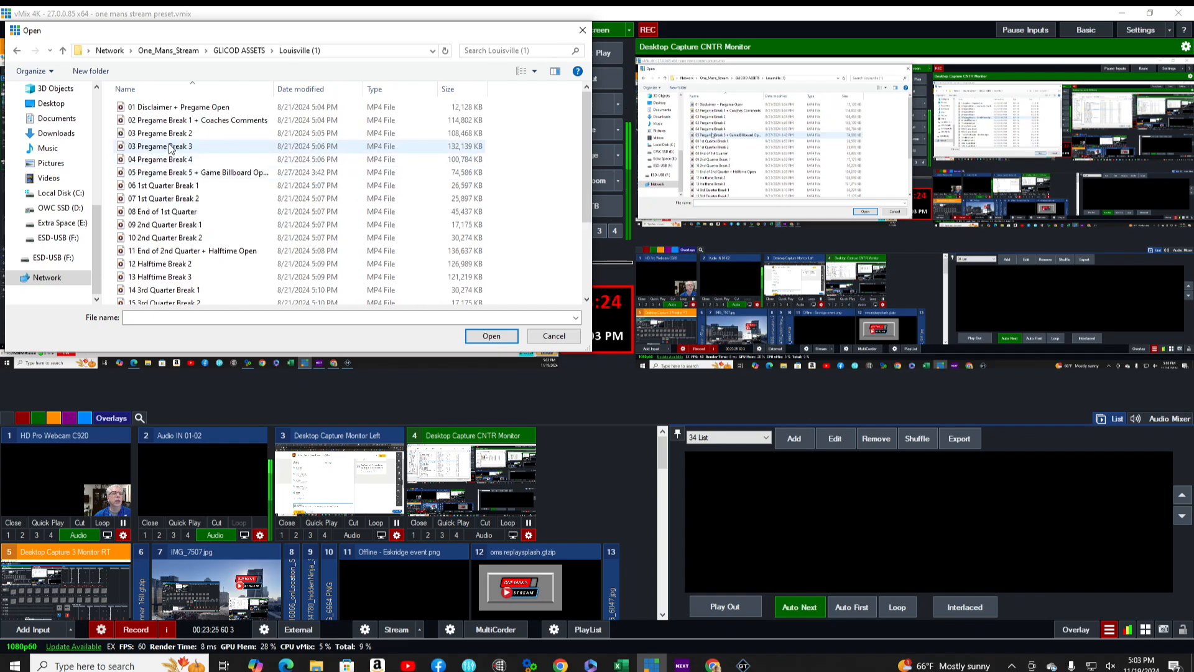
Add the videos from 01 Disclaimer + Pregame Open through 22 End of Game - Closing Billboard + Disclaimer Close to the 34 List
left_click(151, 111)
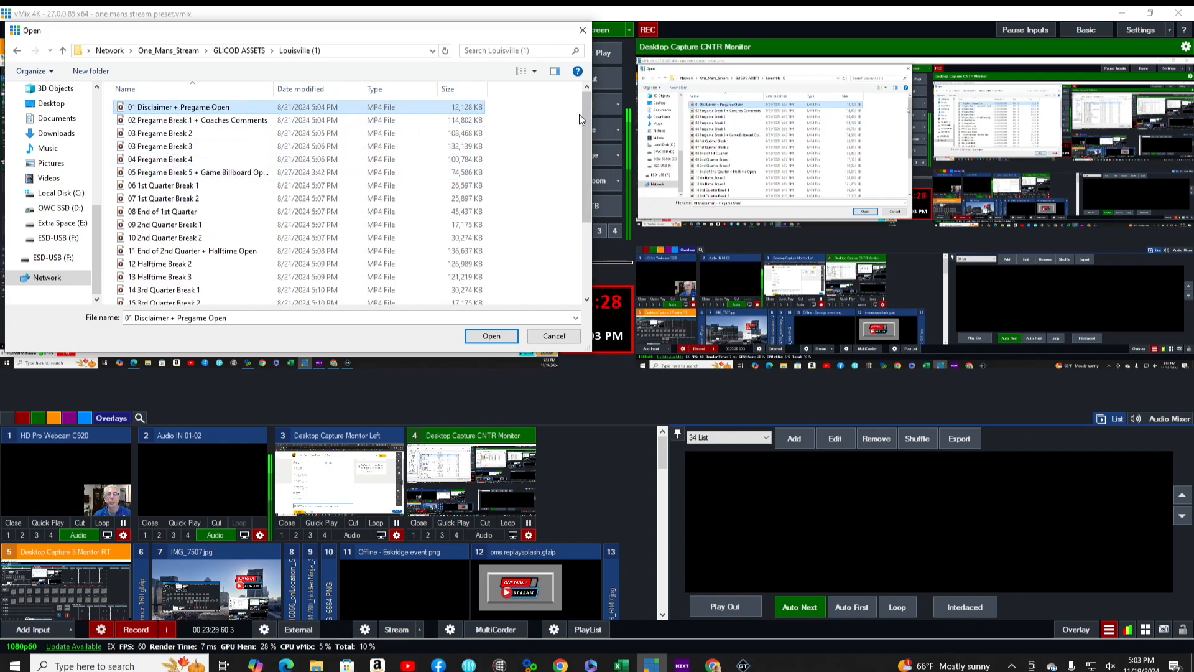
scroll(590, 130, "down", 3)
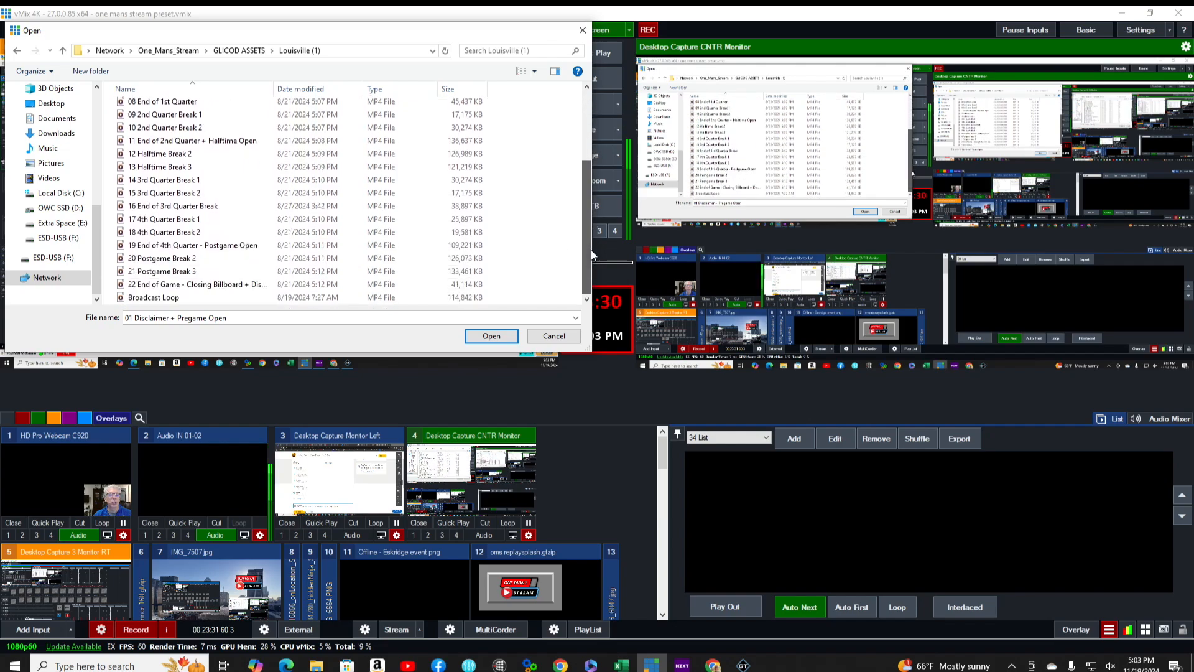
key("shift")
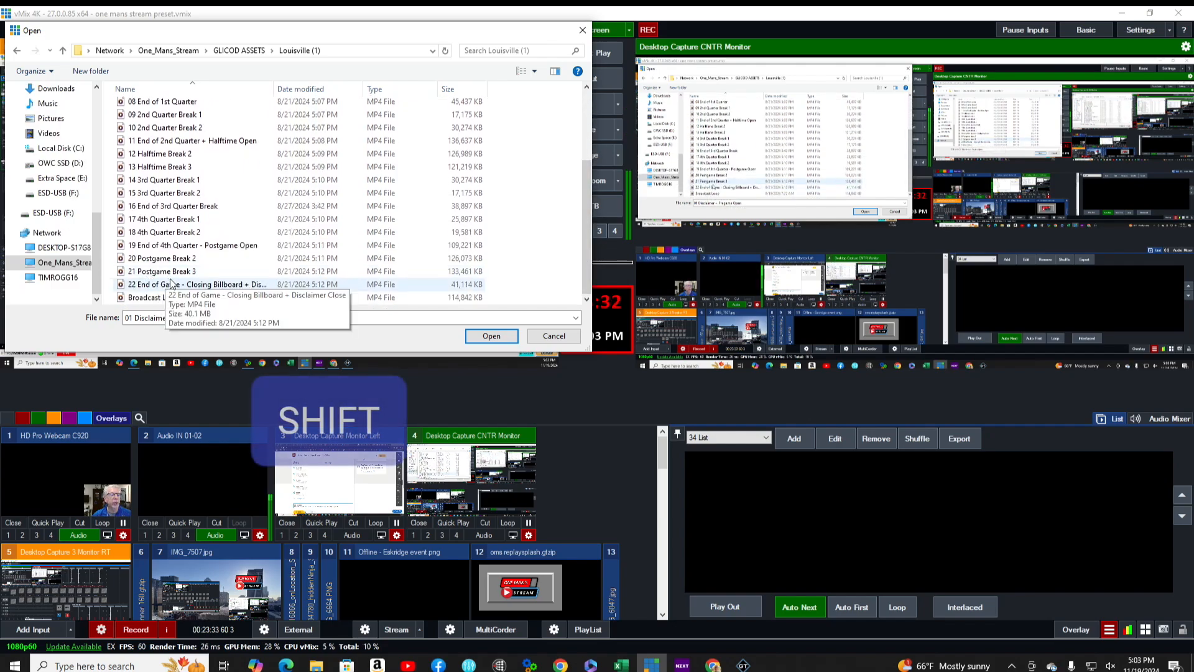
left_click(163, 288, "shift")
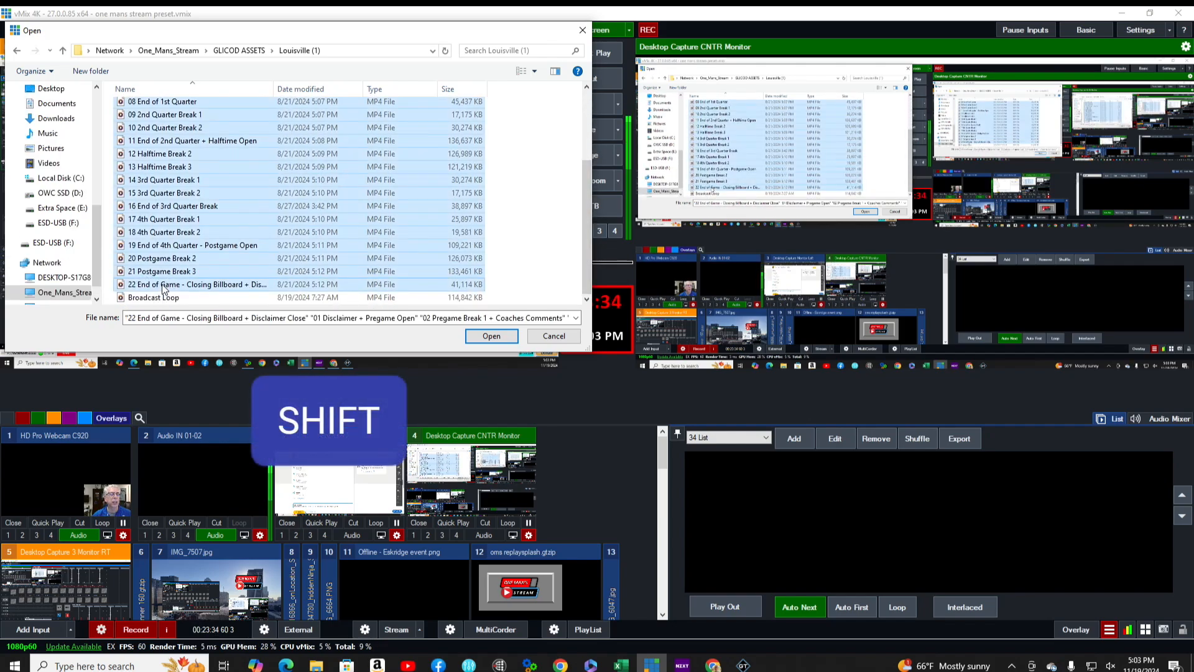
left_click(491, 336)
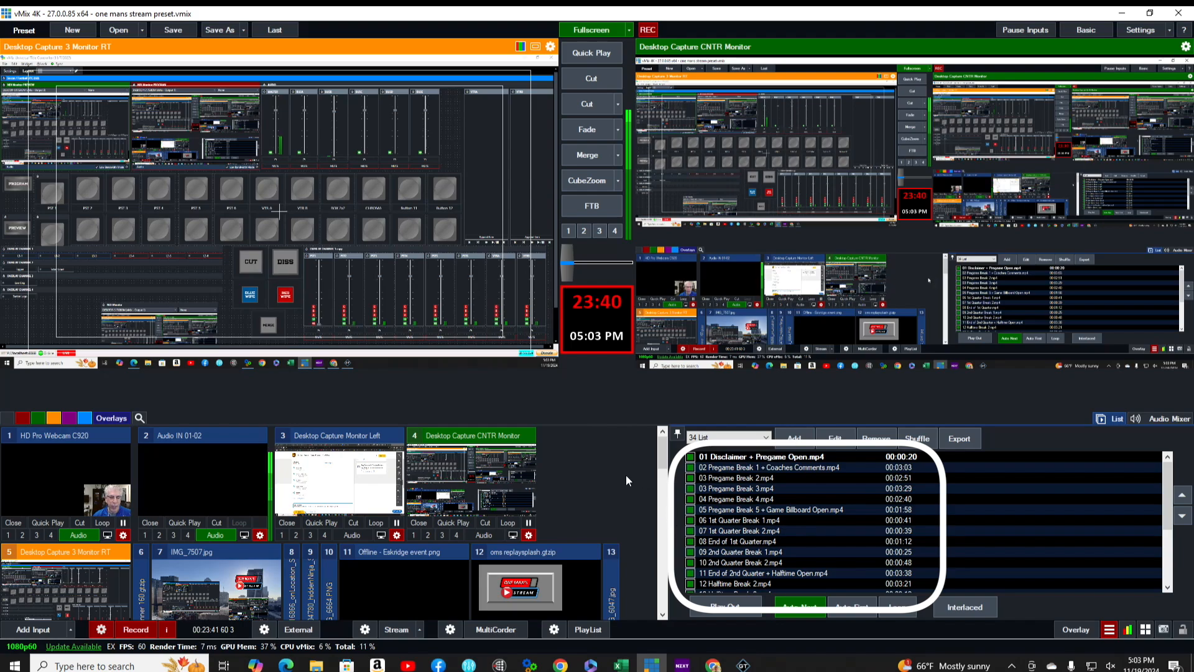
Find the 32 Colour input among the inputs and send it to preview
scroll(626, 475, "down", 5)
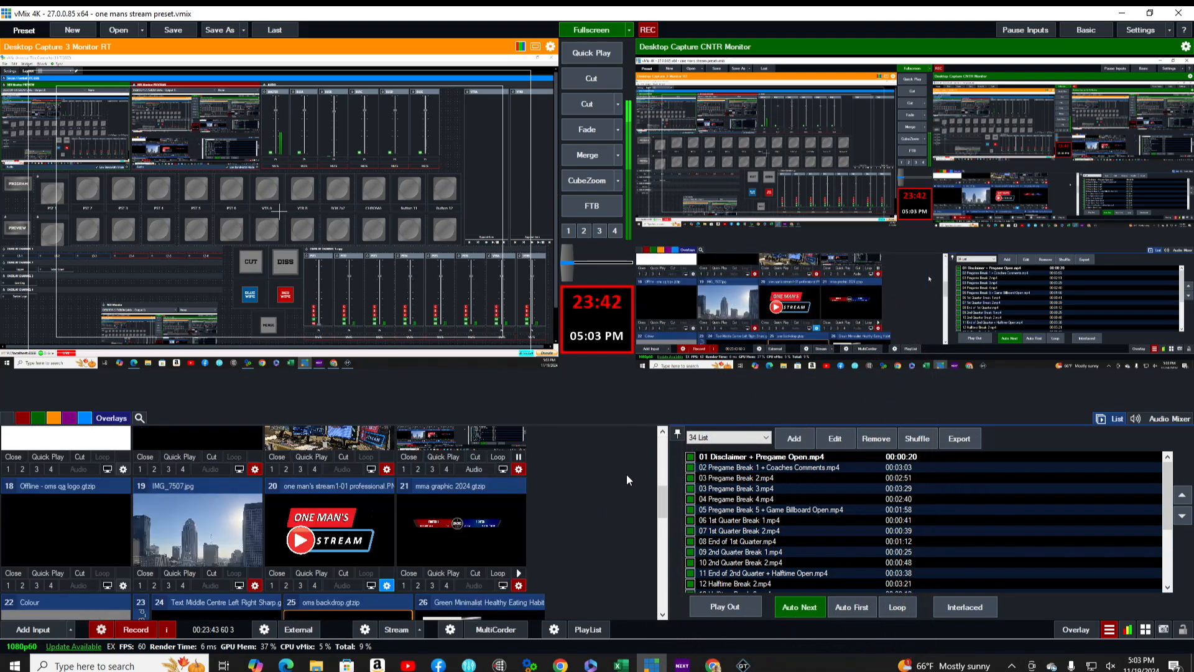
scroll(625, 473, "down", 2)
scroll(625, 474, "down", 1)
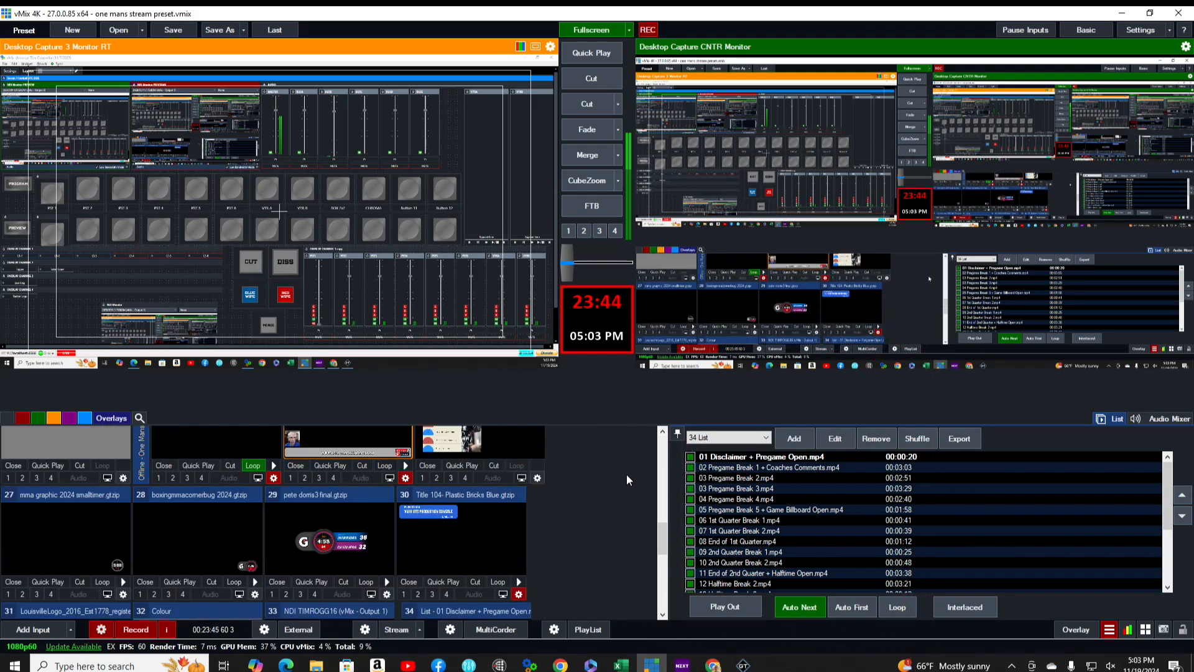
left_click(505, 495)
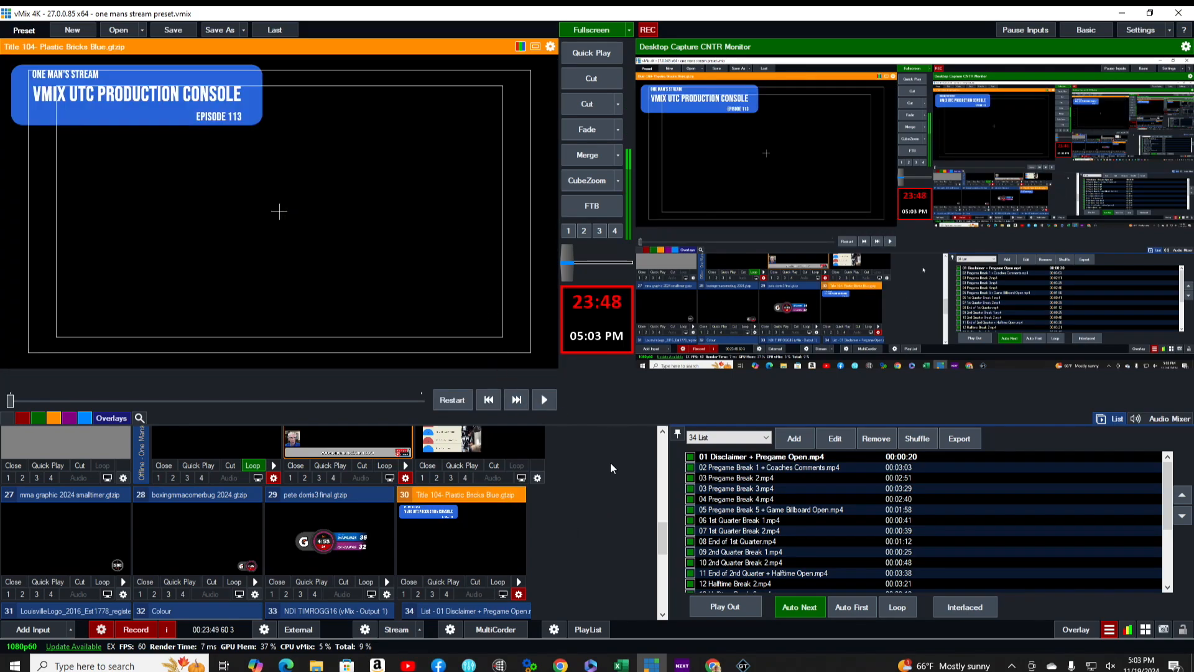
scroll(611, 470, "down", 1)
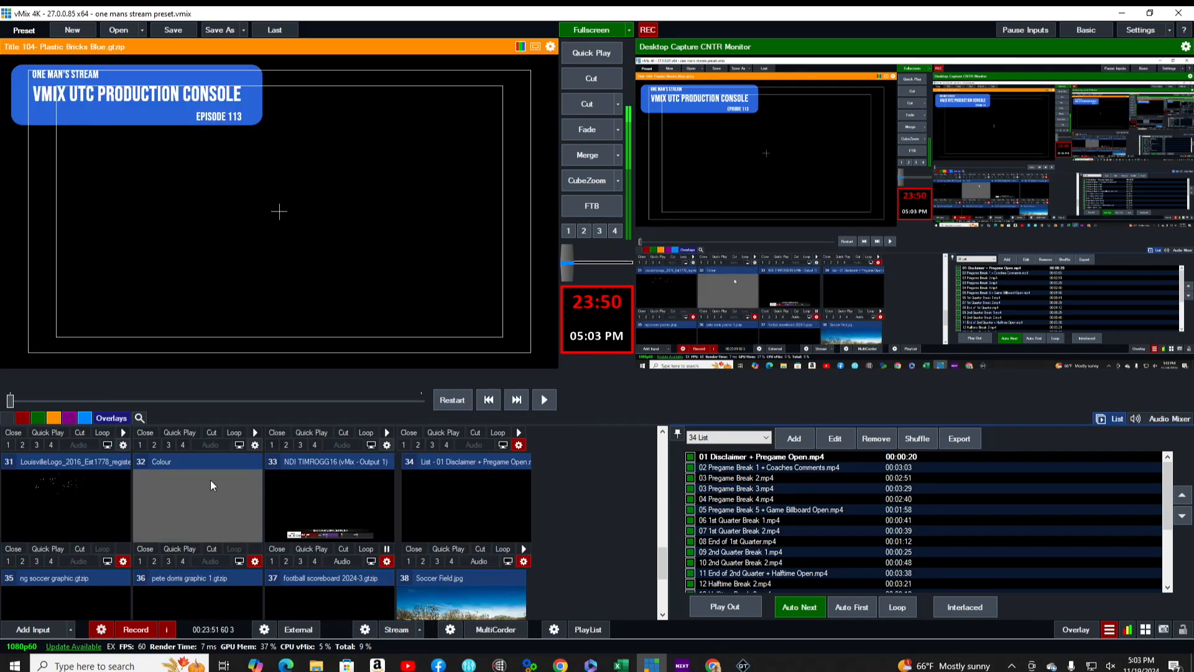
left_click(212, 486)
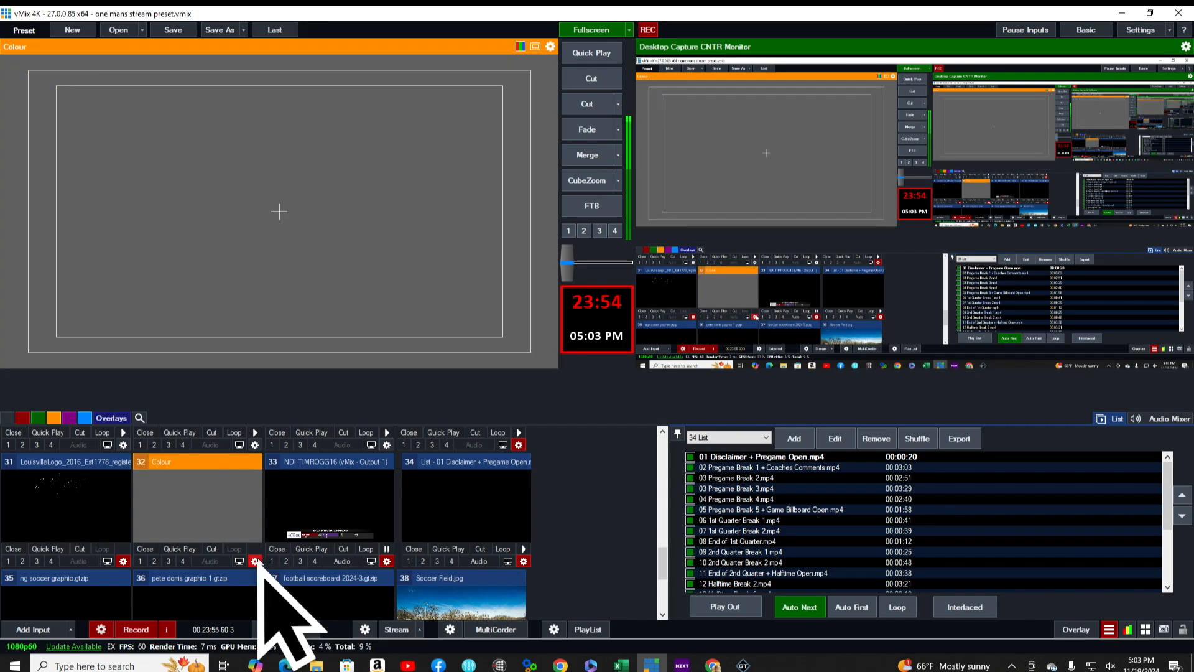
Change the source of the 32 Colour input to an empty List
left_click(255, 560)
left_click_drag(611, 198, 606, 154)
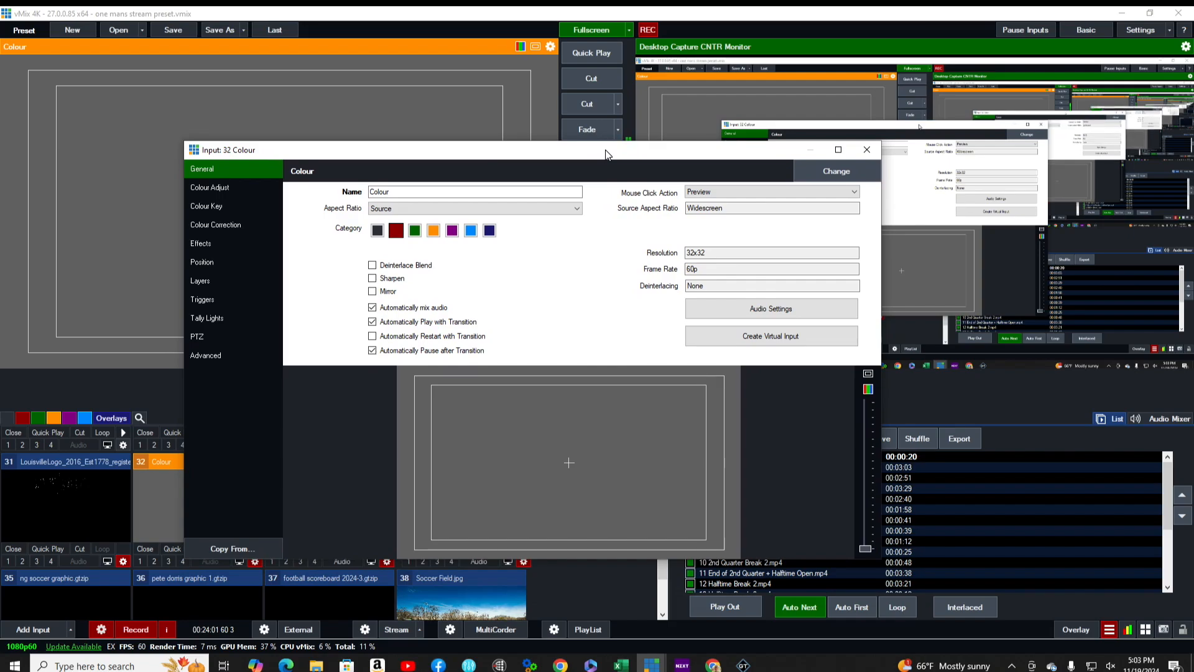
left_click(848, 171)
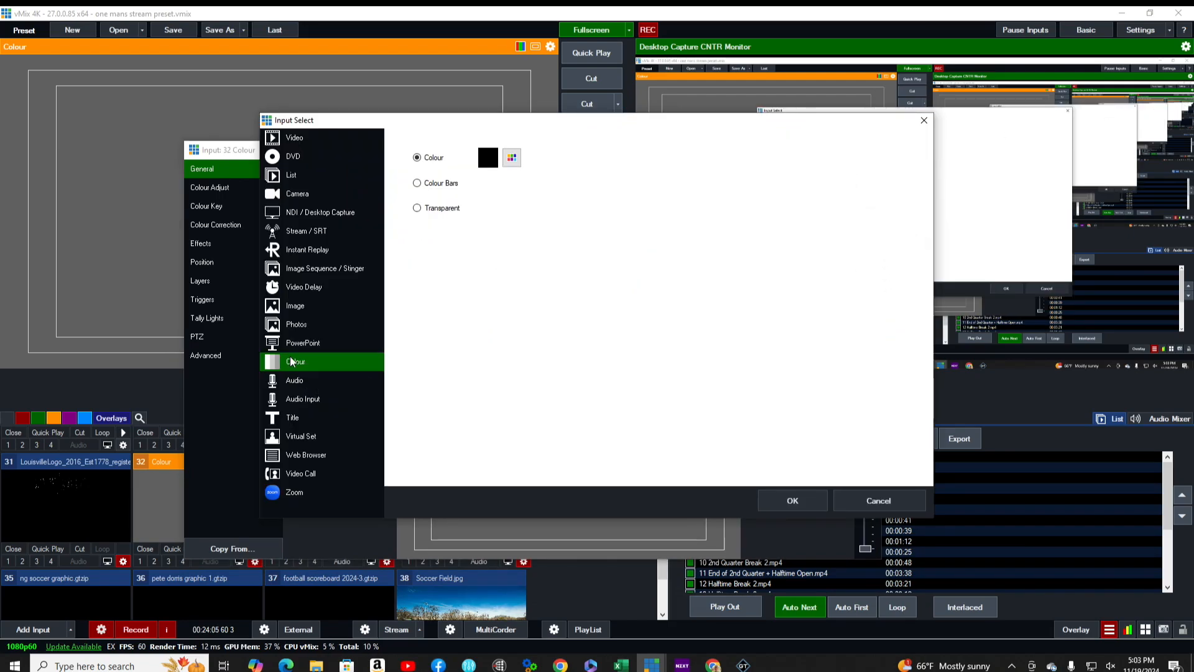
left_click(299, 176)
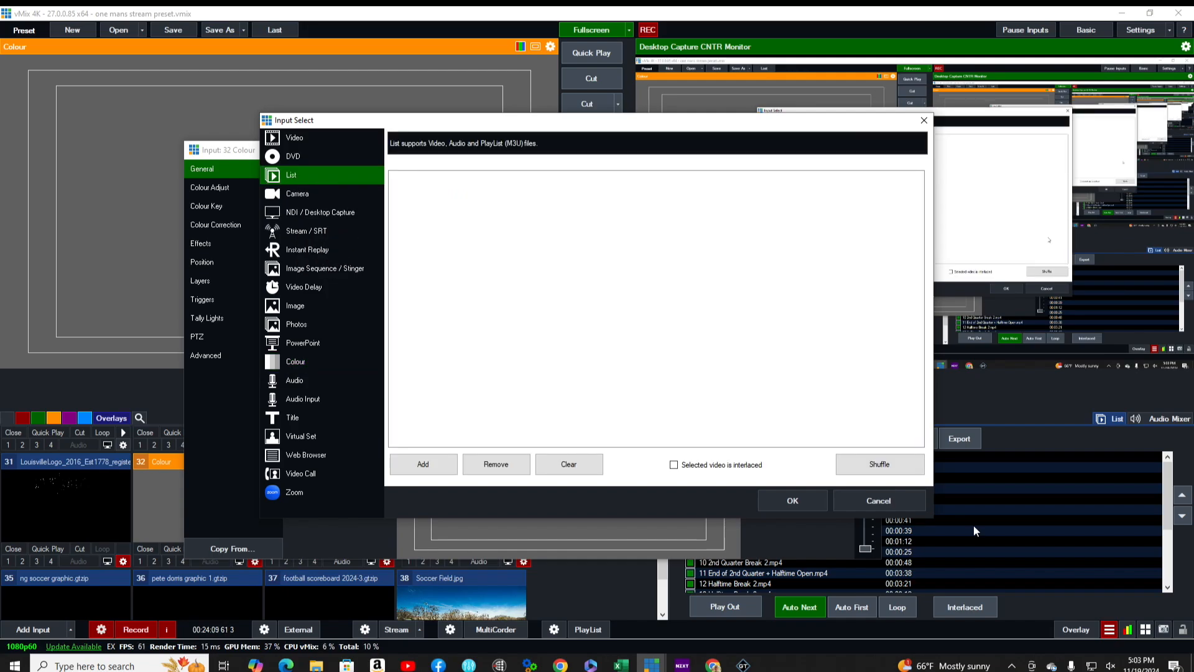
left_click(794, 500)
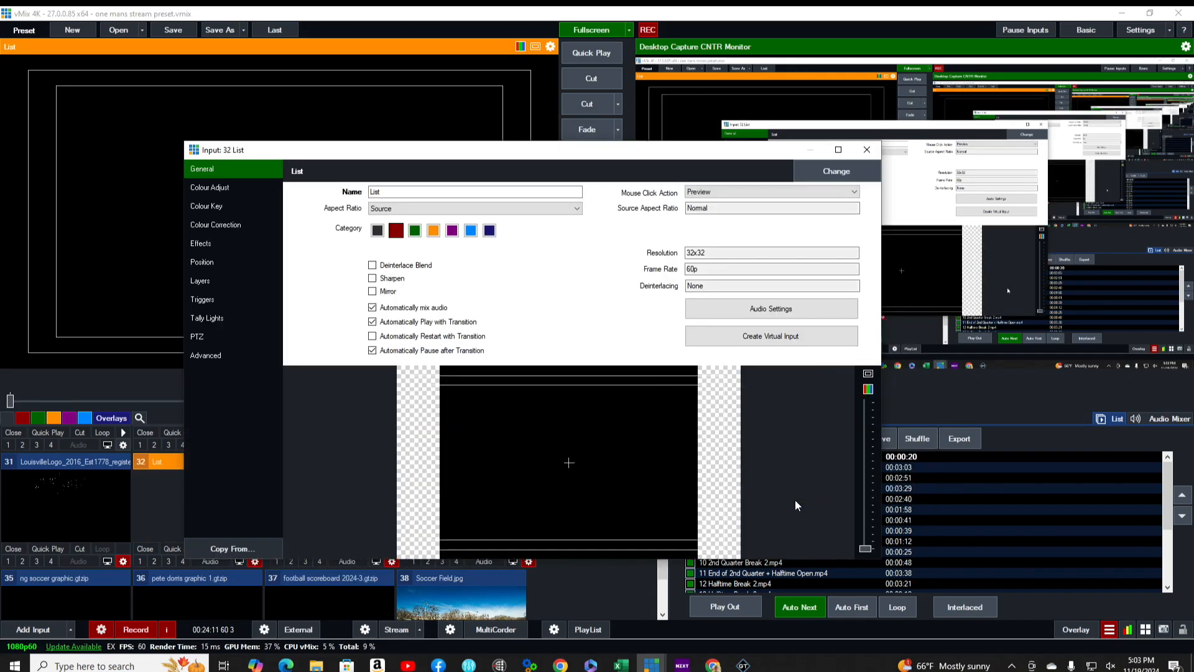
Set the new 32 List input's aspect ratio to Widescreen and close its settings
left_click(577, 208)
left_click(466, 235)
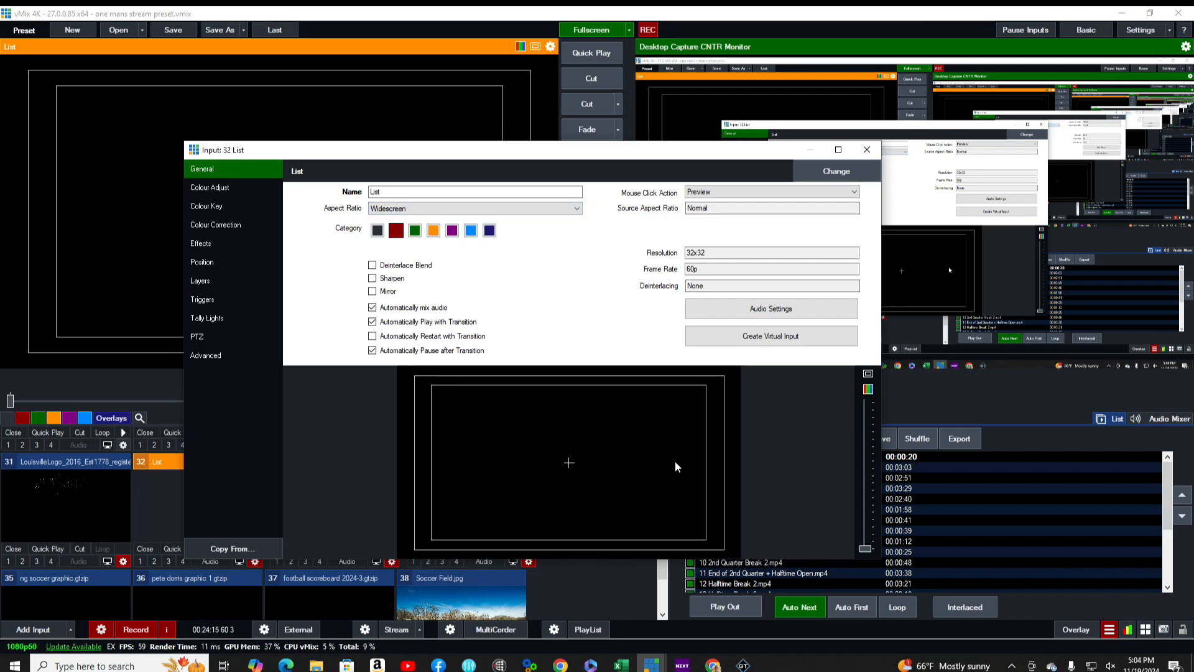
left_click(867, 149)
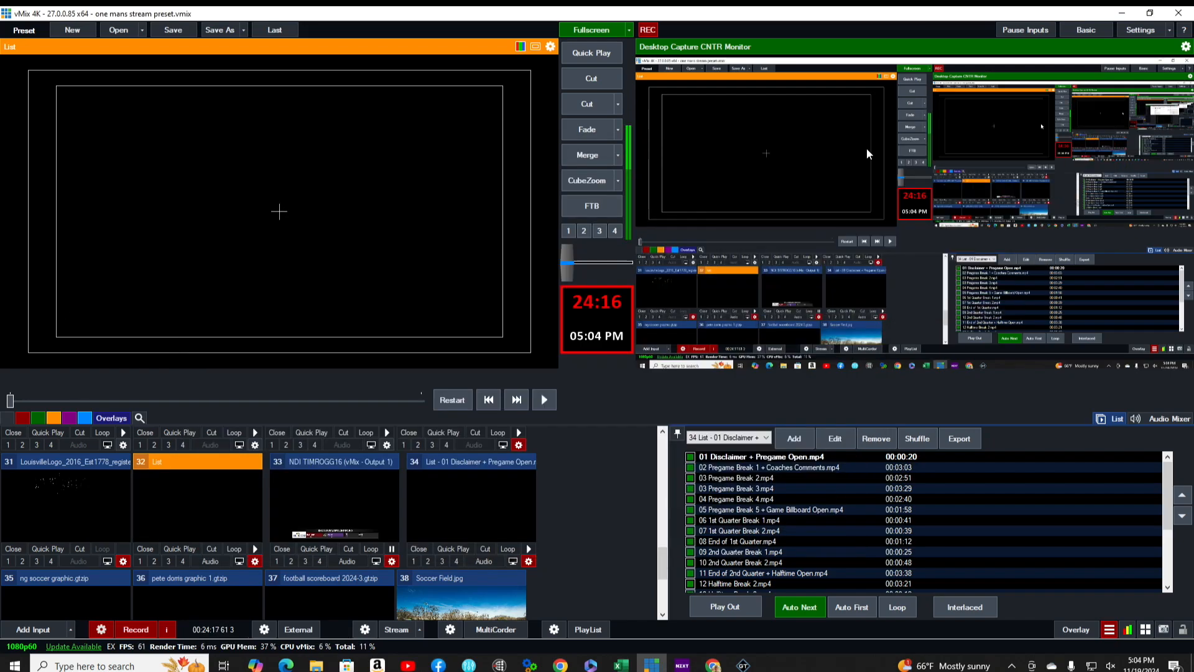
Display the 32 List's playlist, start adding files and browse to the Oldham folder under GLICOD ASSETS, Oldham Co FB 2024
left_click(766, 438)
left_click(725, 447)
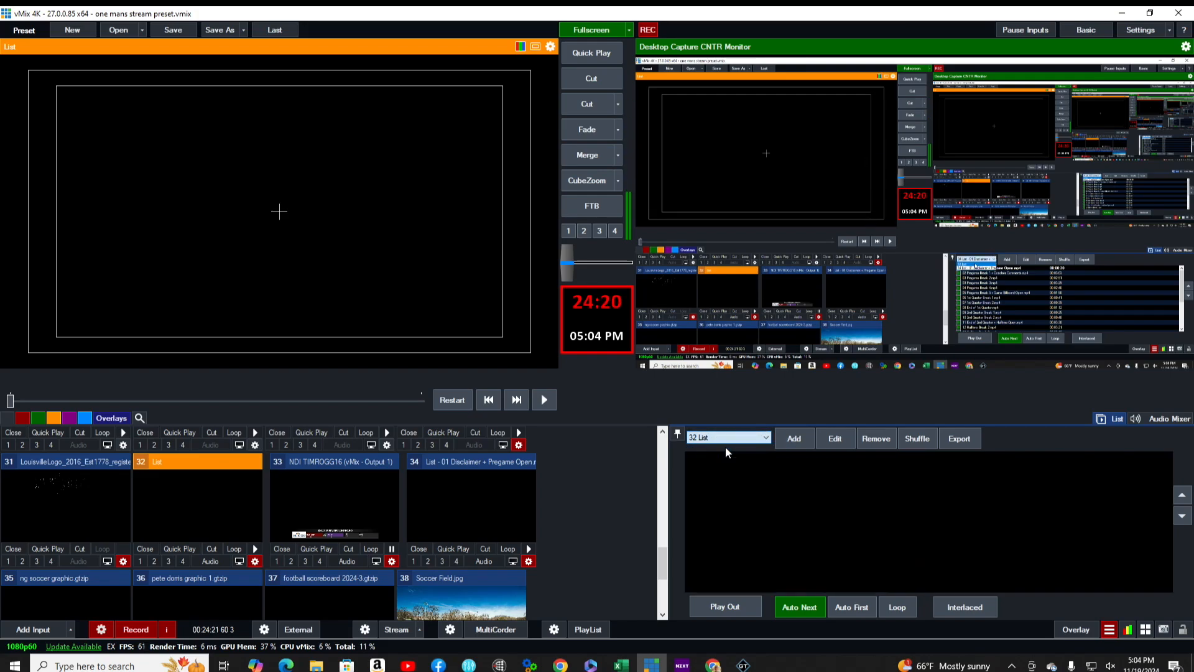
left_click(795, 438)
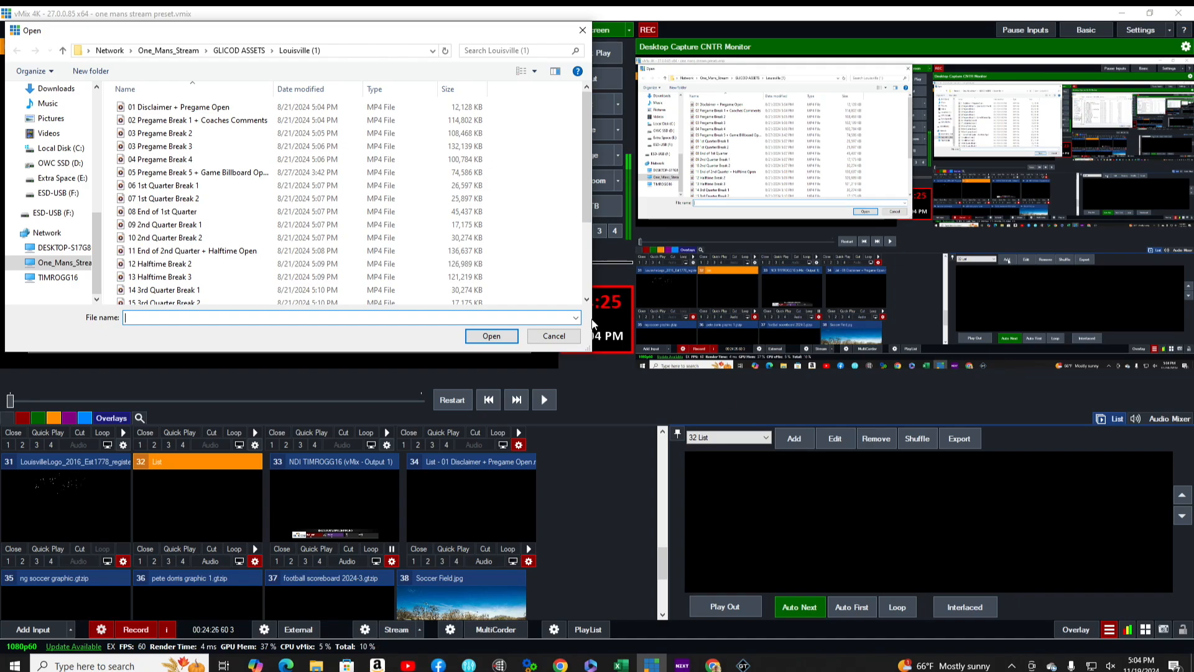
left_click(234, 49)
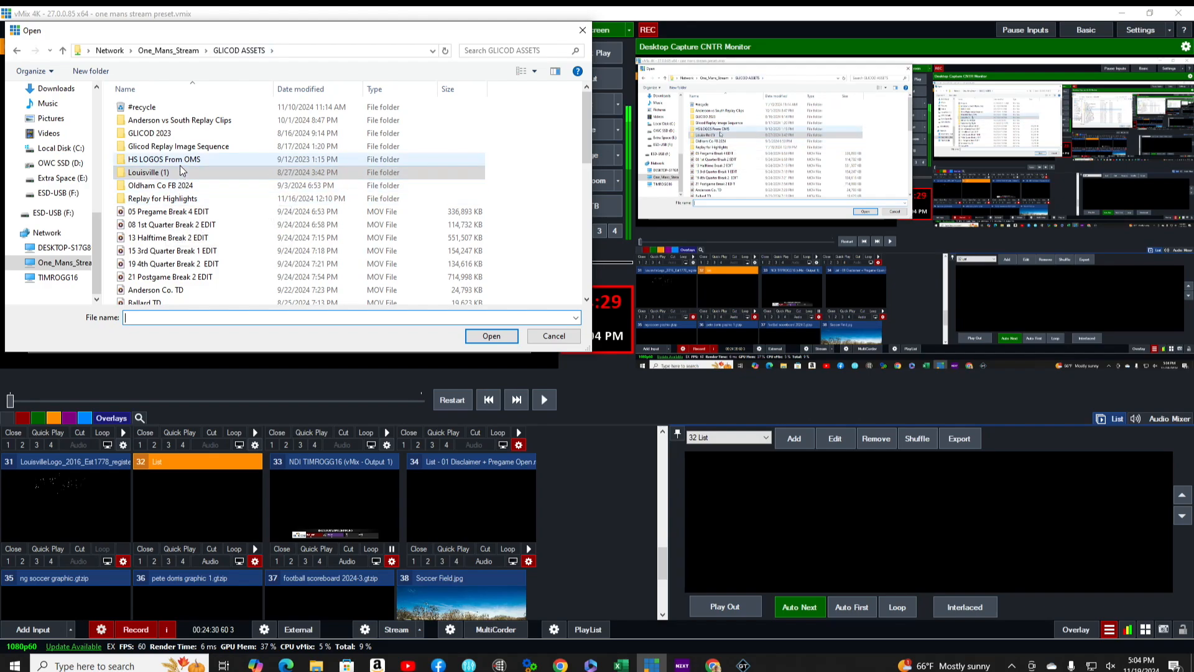
double_click(160, 186)
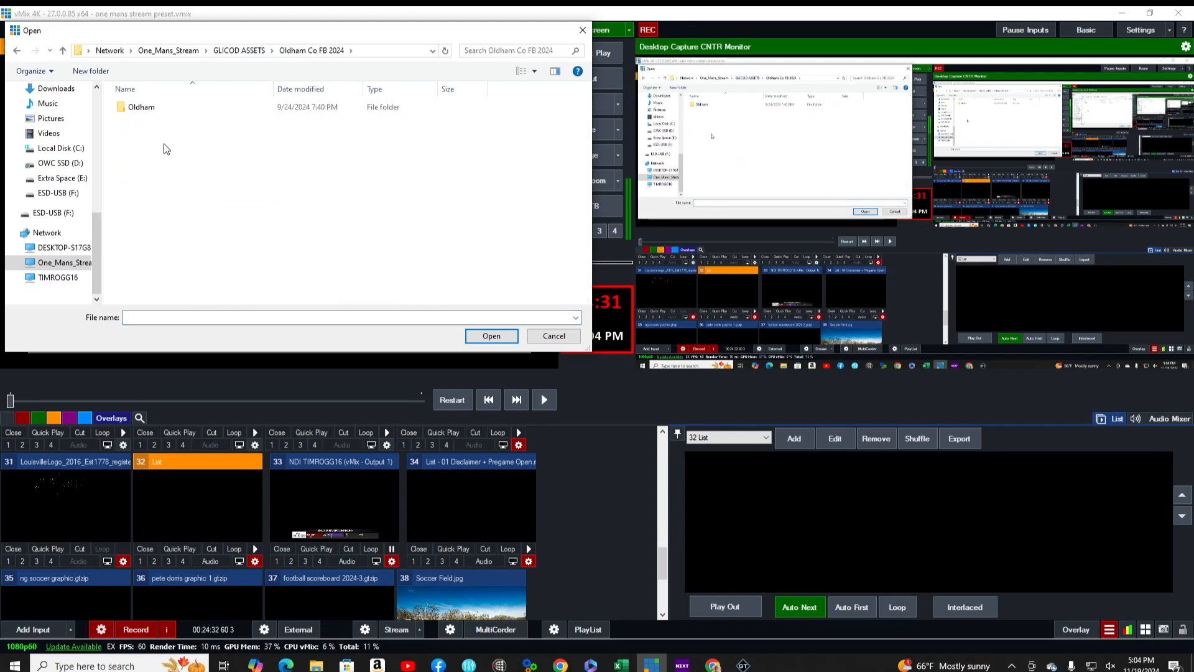
double_click(165, 109)
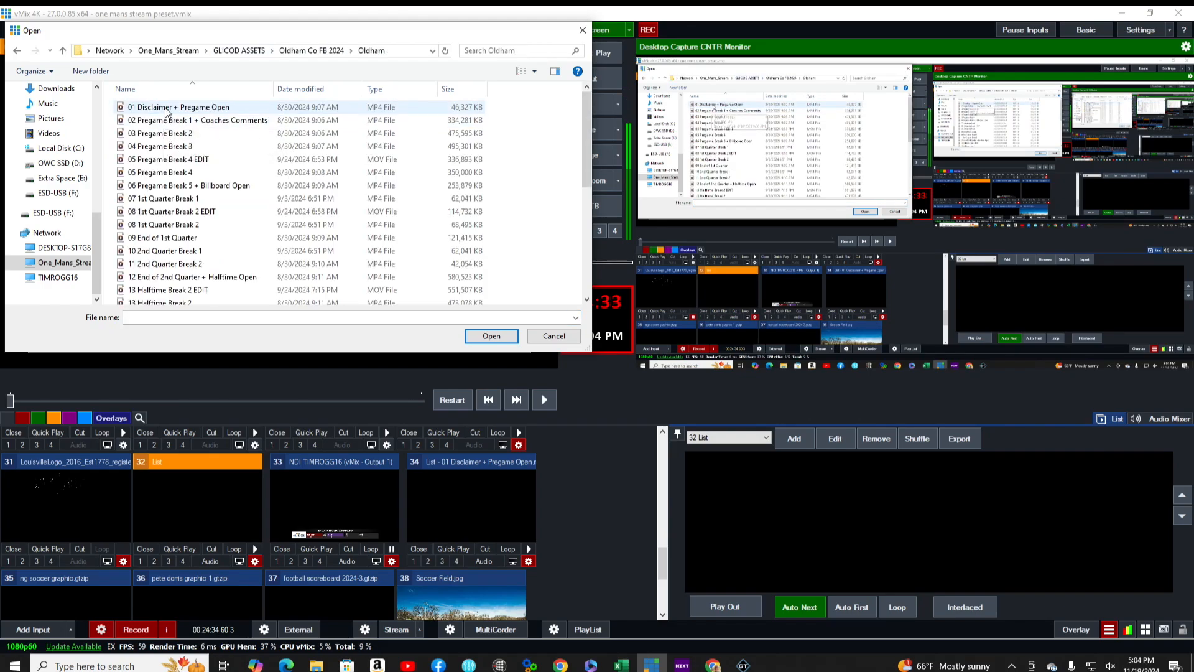
Add the videos from 01 Disclaimer + Pregame Open through 23 Billboard Close + Disclaimer to the 32 List
left_click(165, 109)
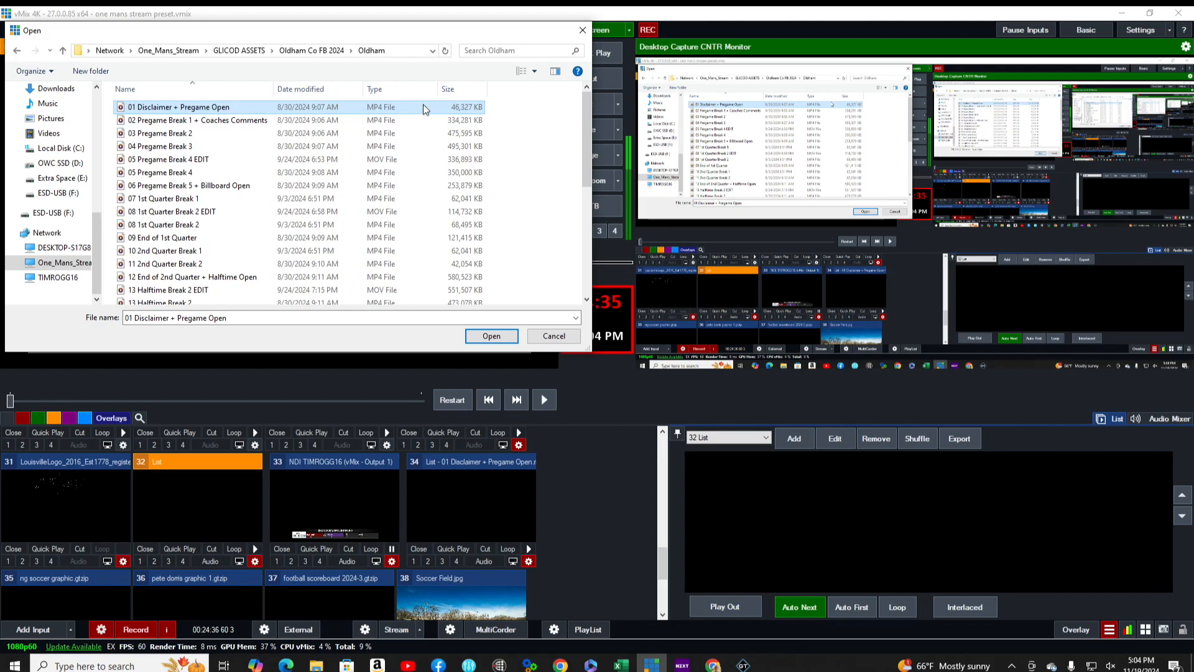
left_click_drag(588, 124, 584, 239)
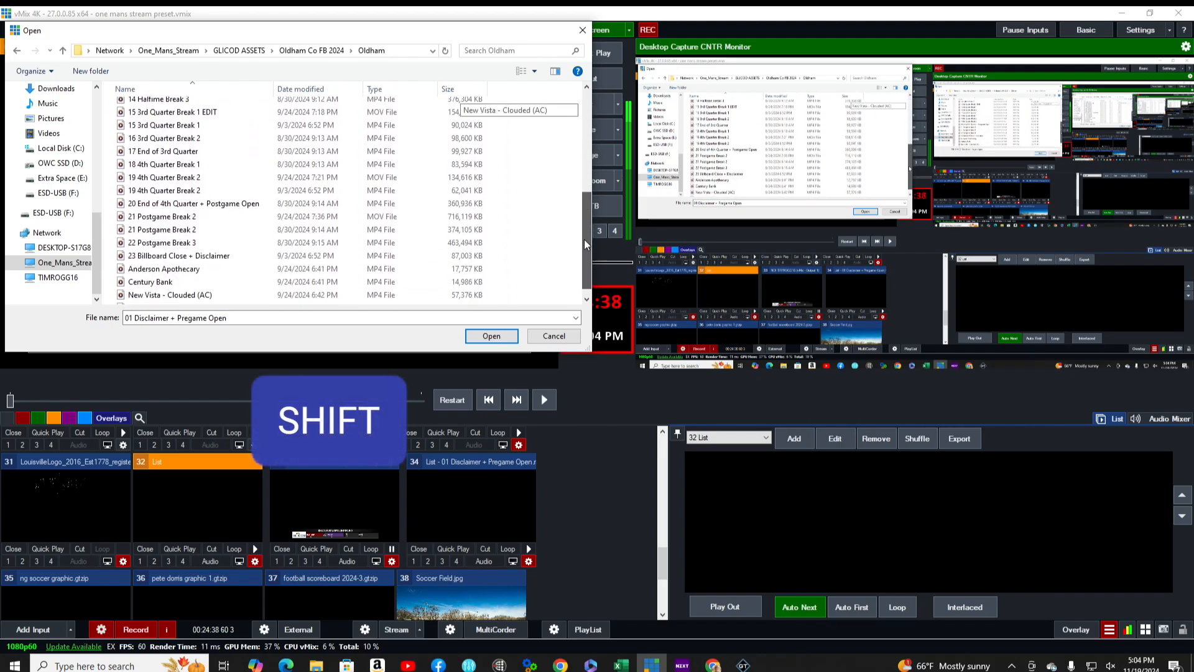
left_click(180, 258, "shift")
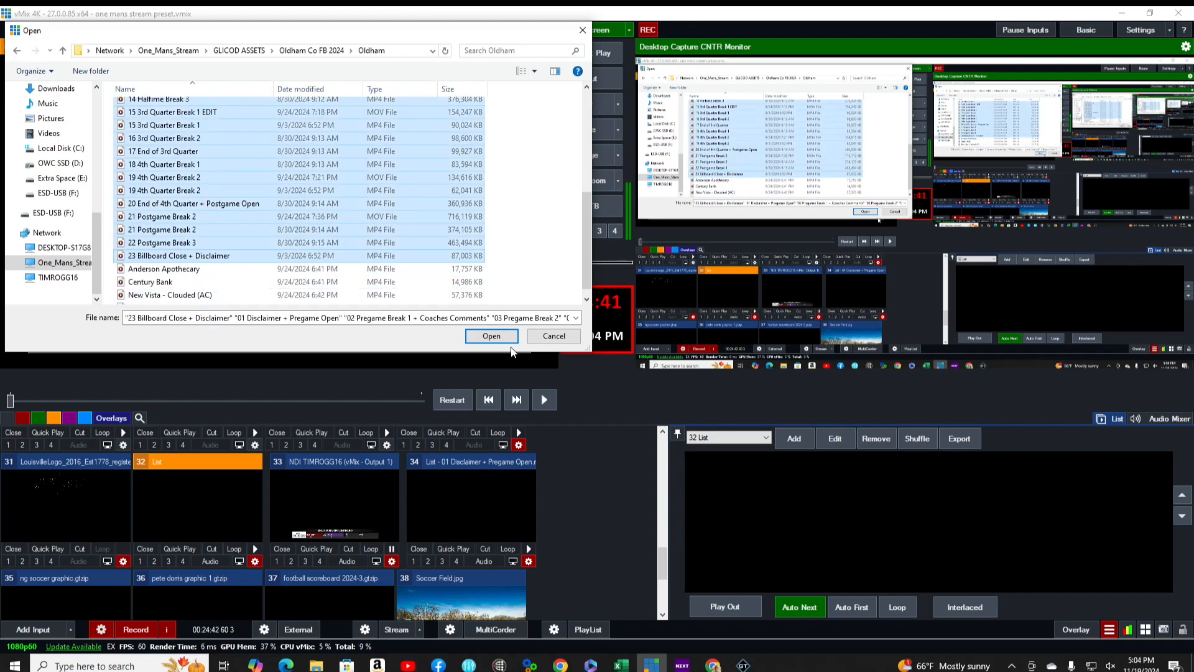
left_click(493, 337)
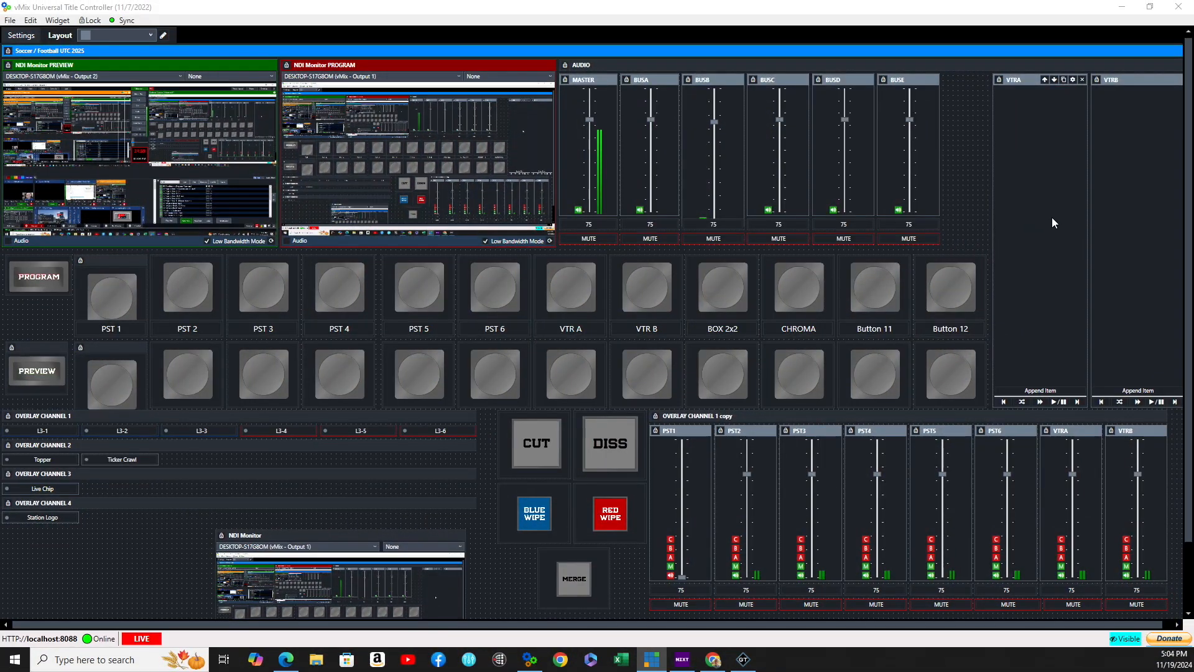
left_click(1073, 80)
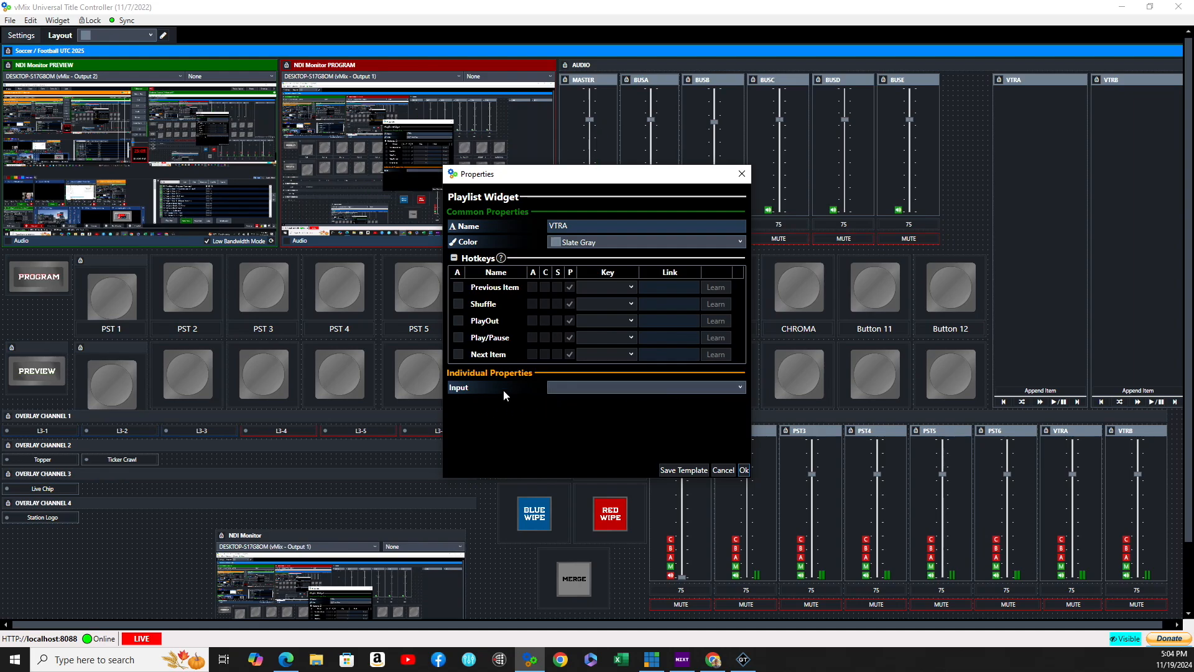
left_click(741, 387)
left_click(740, 386)
left_click(741, 174)
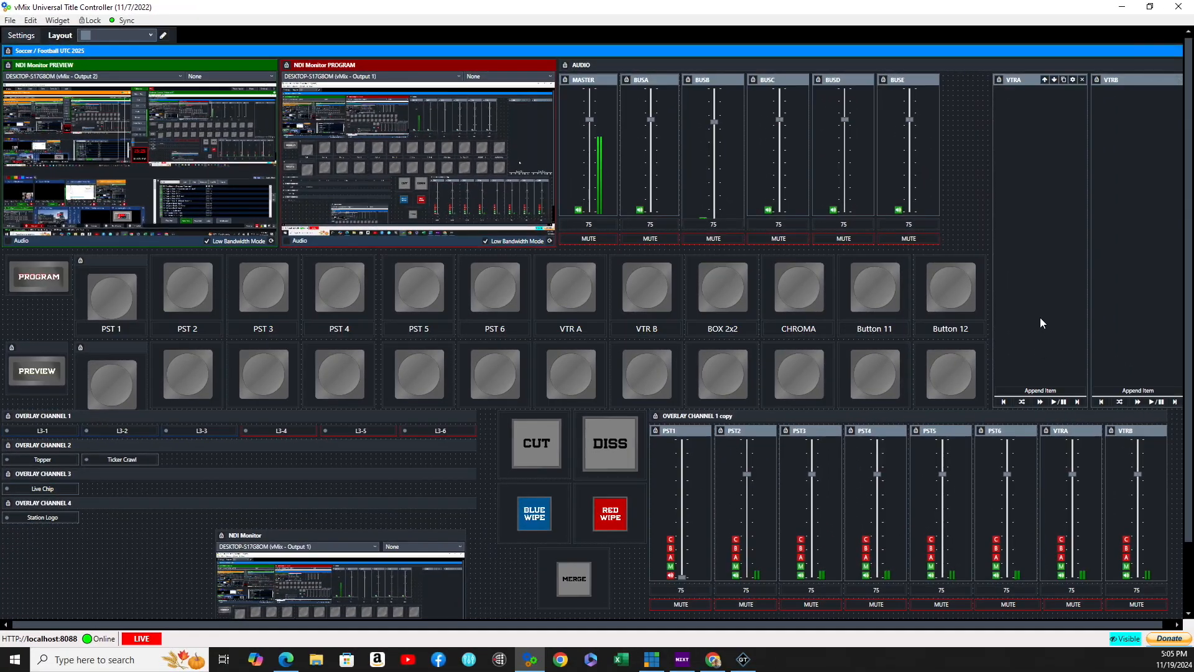
Assign the List - 01 Disclaimer + Pregame Open.mp4 input listed just above the NDI input to the VTRA playlist widget
left_click(1074, 81)
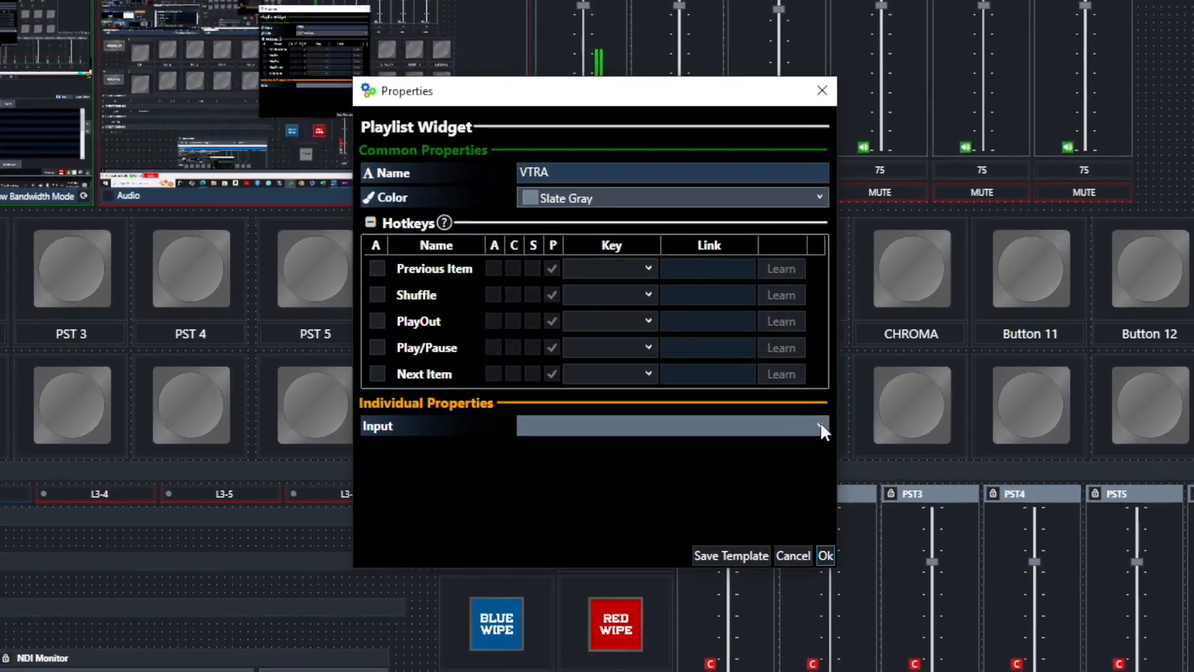
left_click(821, 426)
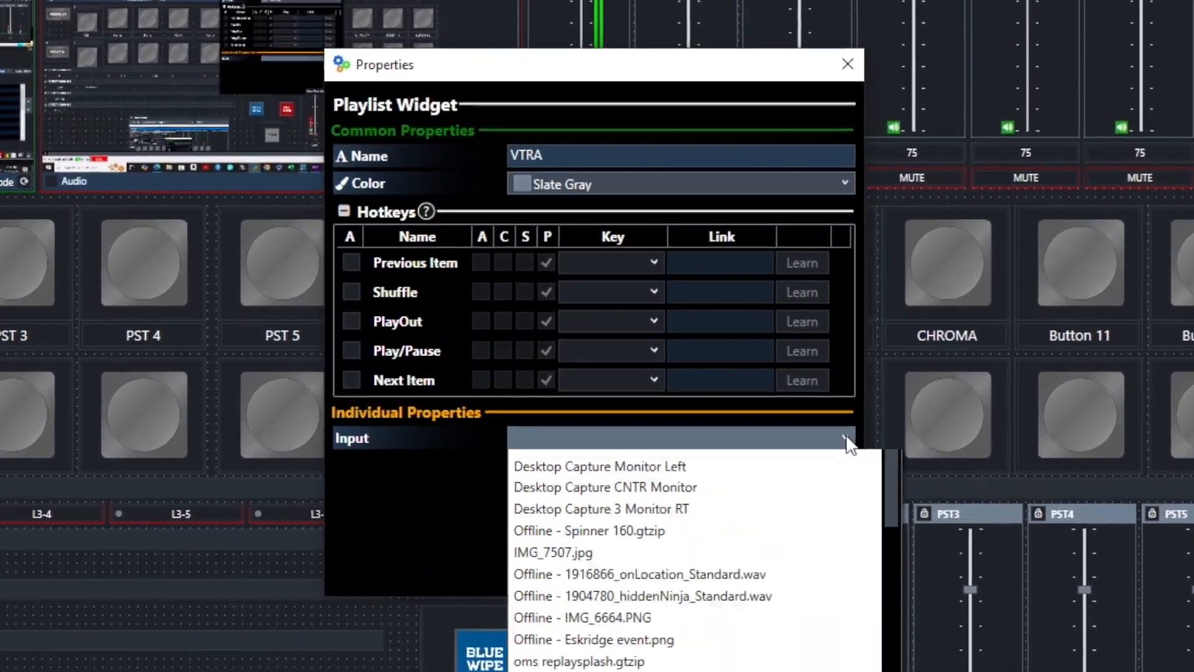
scroll(707, 604, "down", 10)
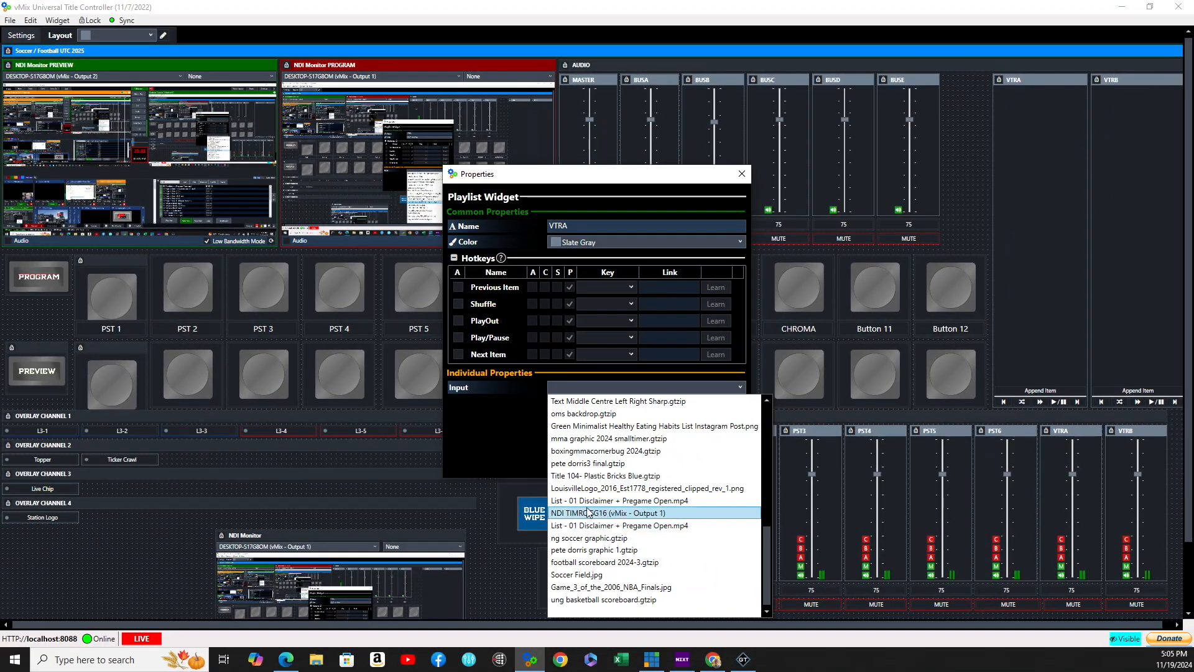
left_click(591, 500)
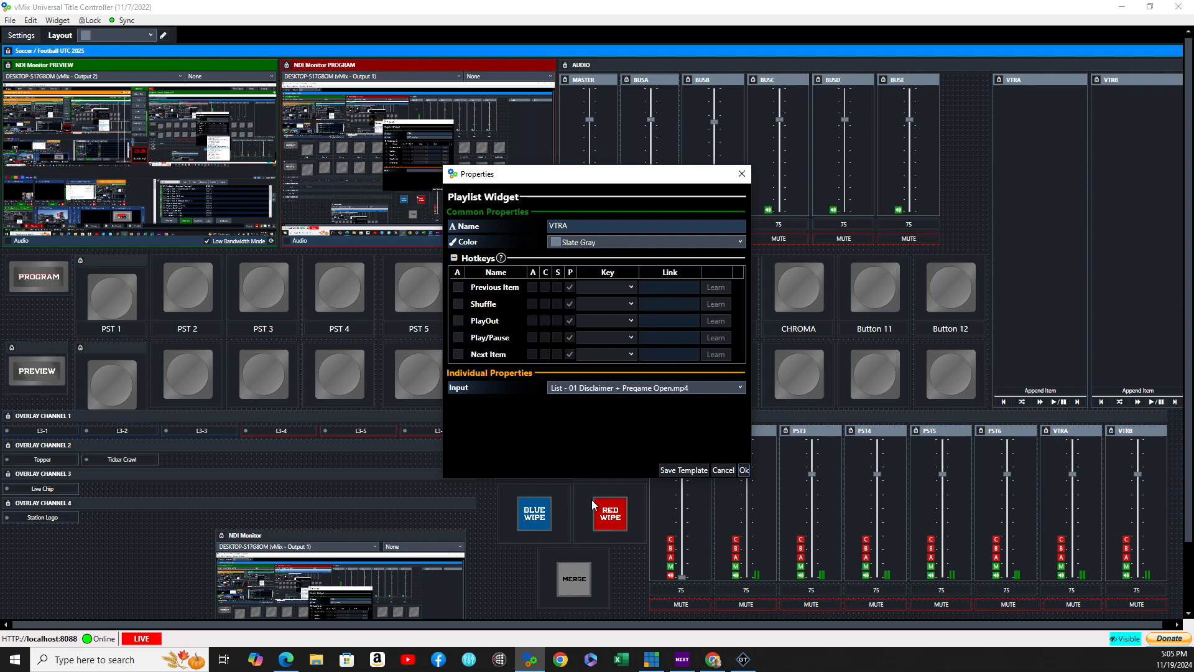
left_click(744, 471)
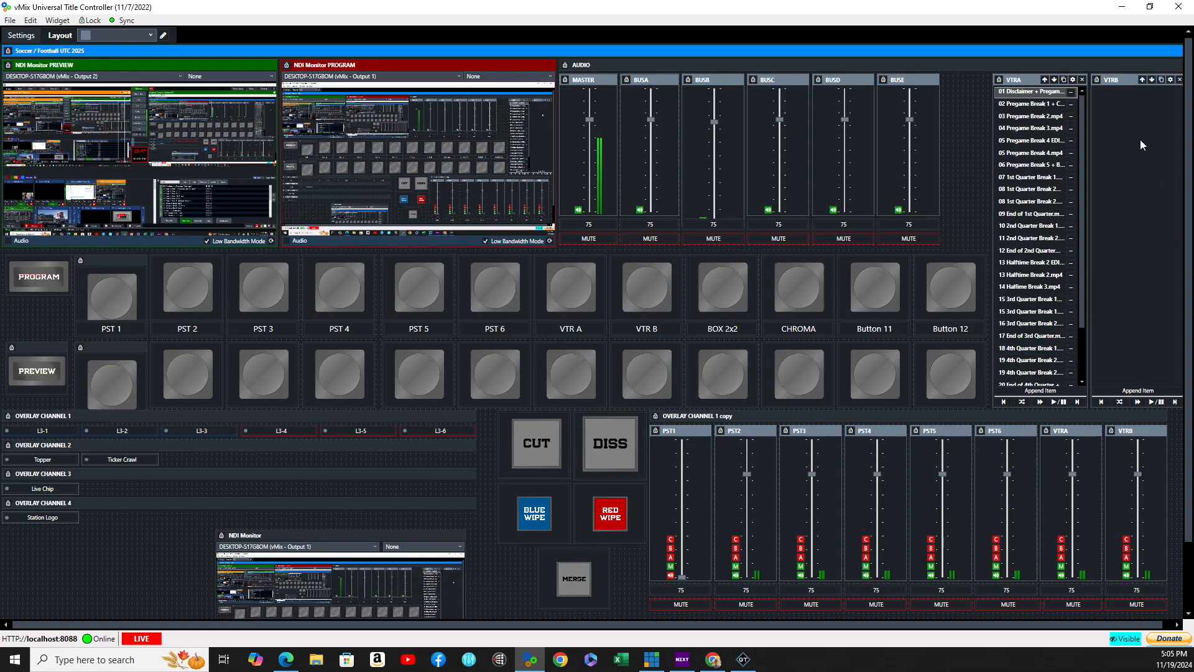
Assign the List - 01 Disclaimer + Pregame Open.mp4 input listed just below the NDI input to the VTRB playlist widget
left_click(1172, 83)
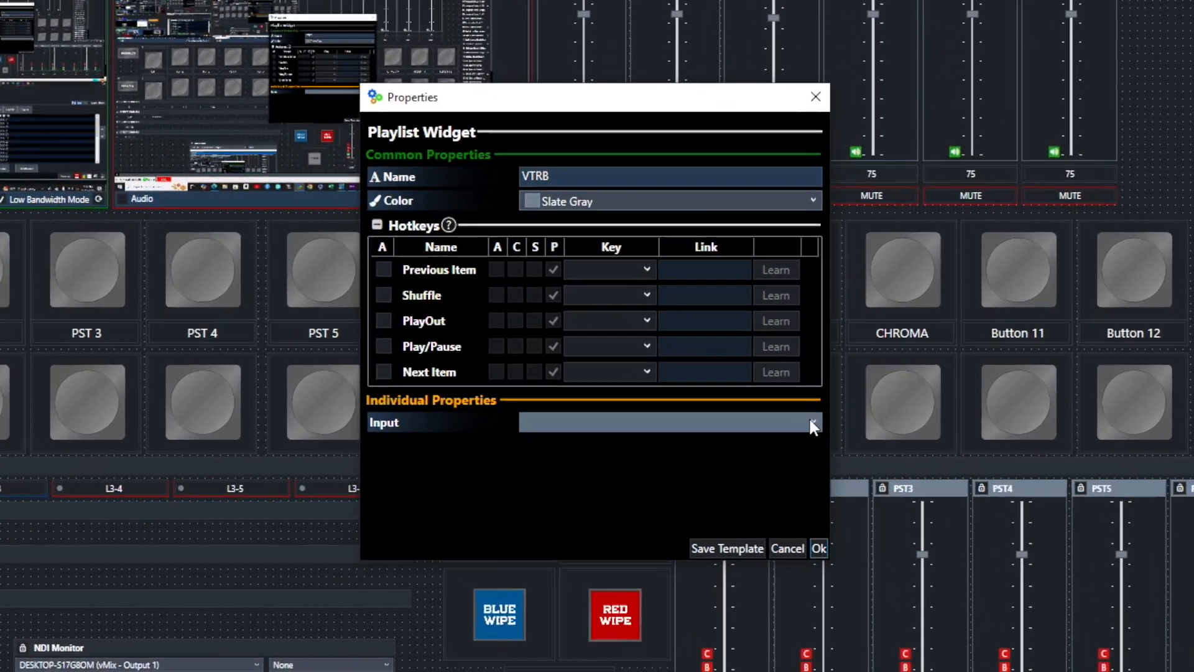
left_click(763, 397)
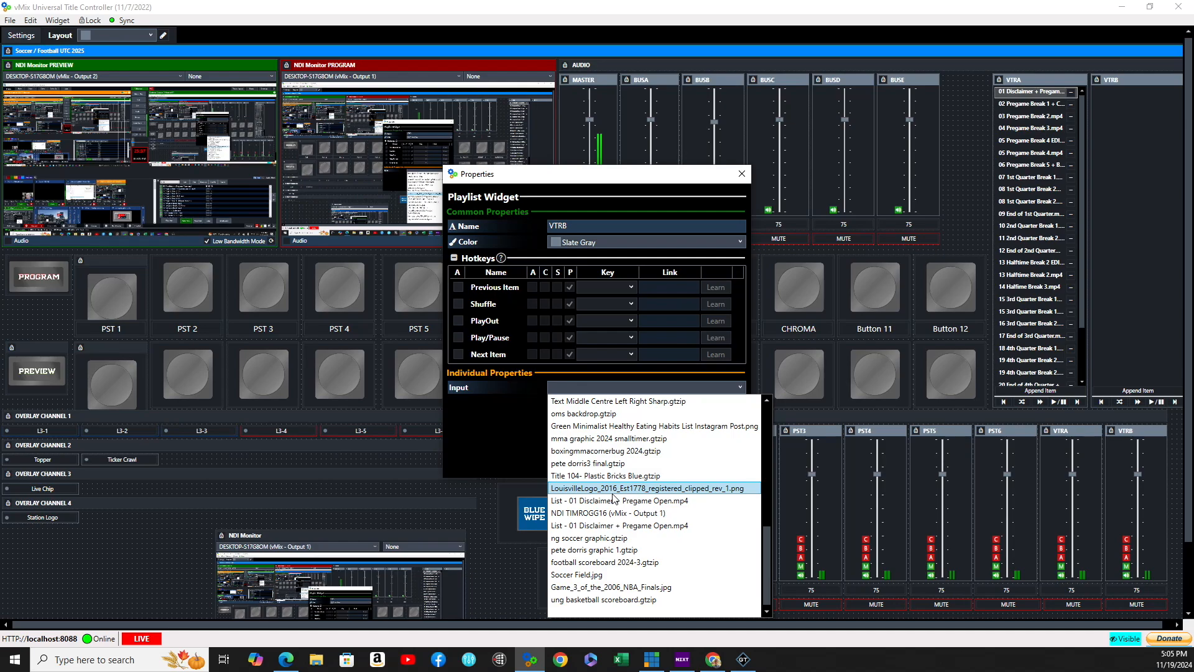
left_click(601, 527)
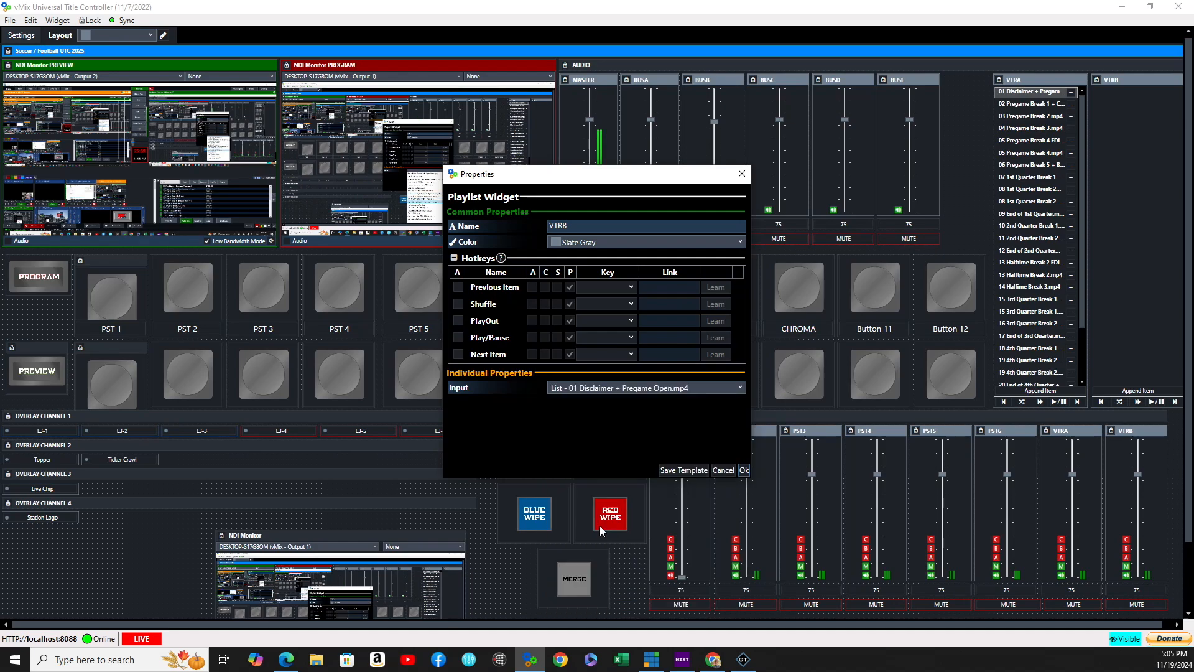
left_click(744, 470)
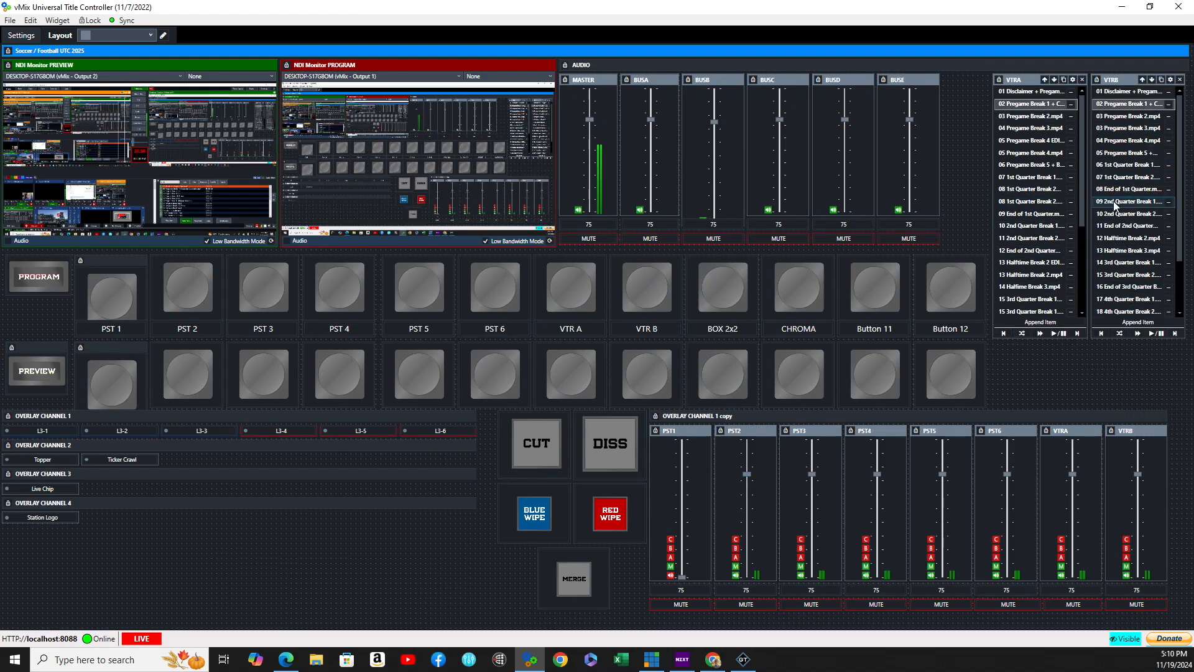
Enable the PlayOut hotkey of the VTRA playlist widget and set its link to PlayVTRA
left_click(1073, 79)
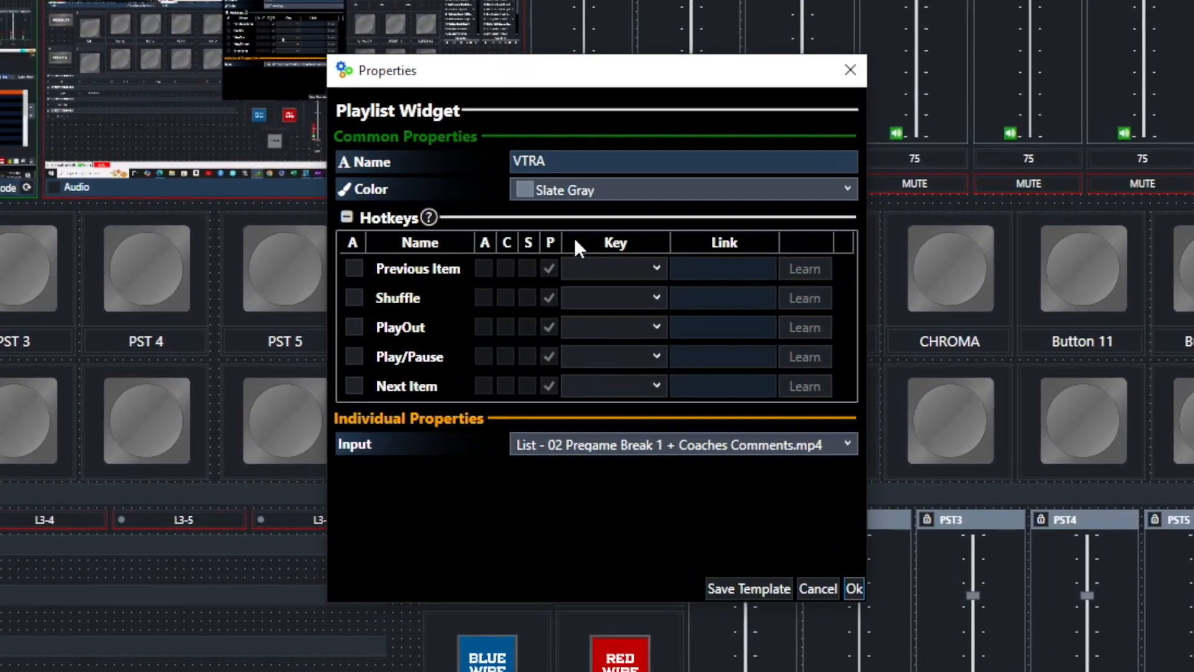
left_click(550, 178)
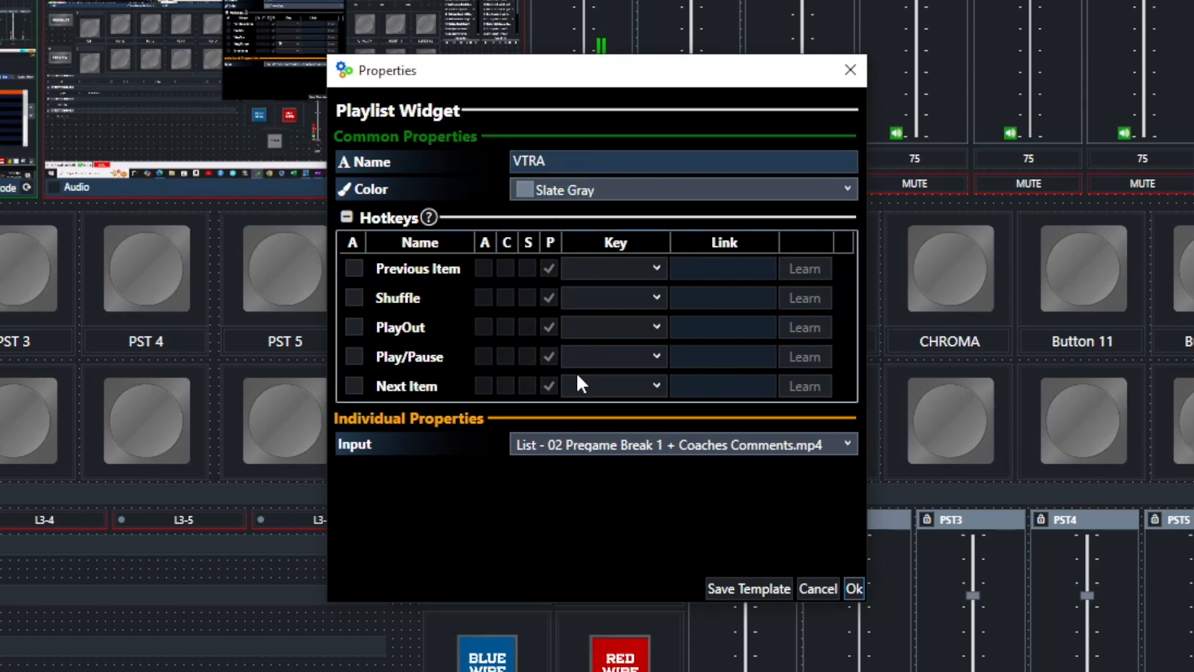
left_click(354, 327)
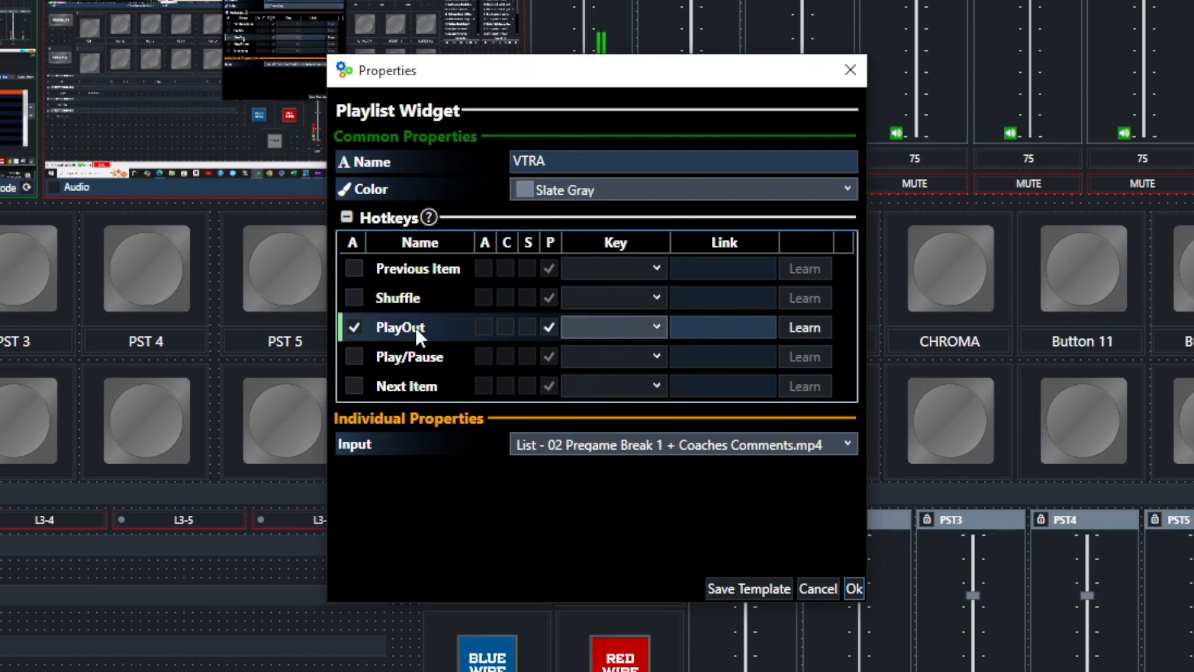
left_click(745, 328)
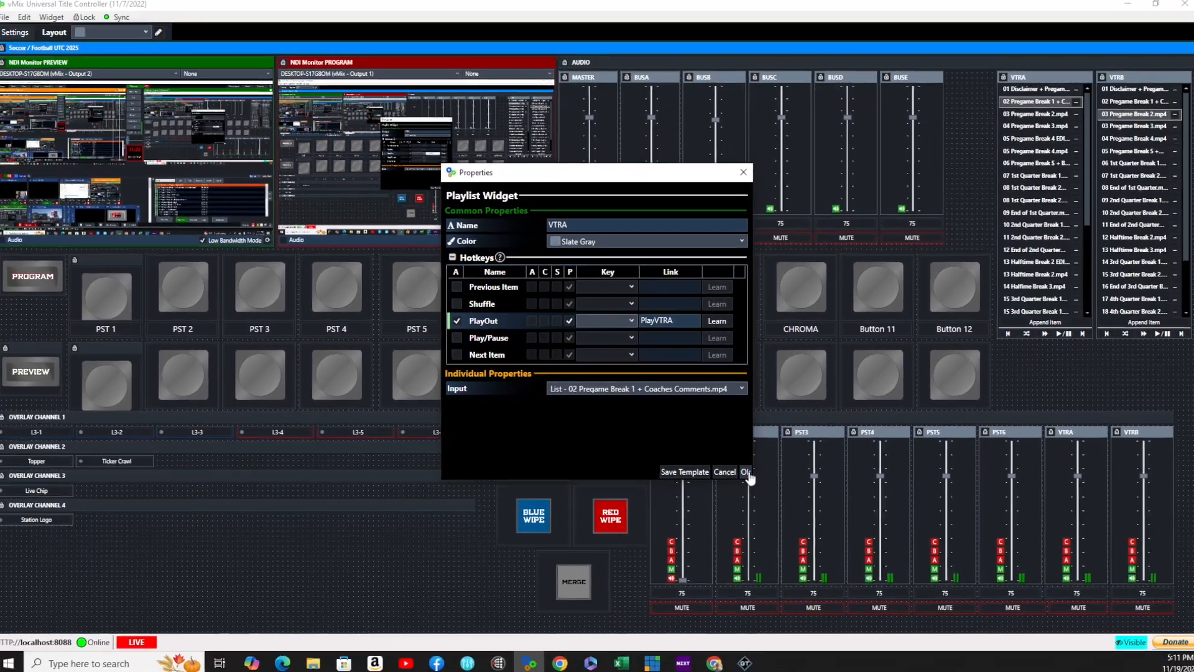
left_click(854, 588)
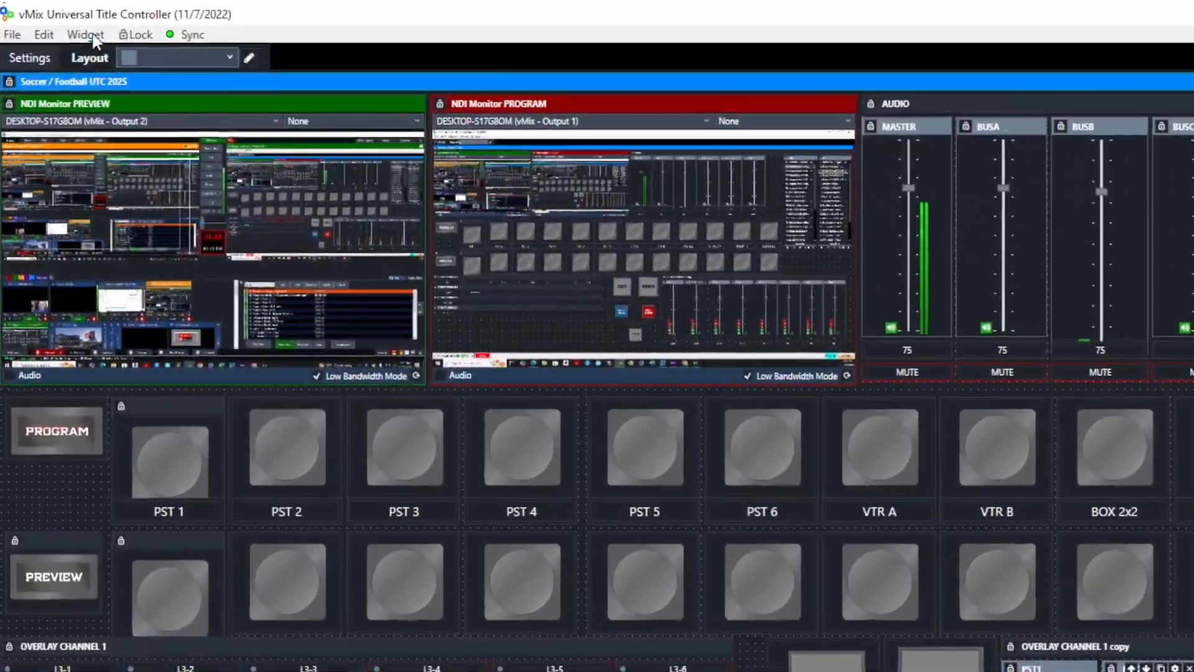
Add a button widget in the empty area below the VTRA playlist and name it PLAY A
left_click(58, 21)
left_click(142, 66)
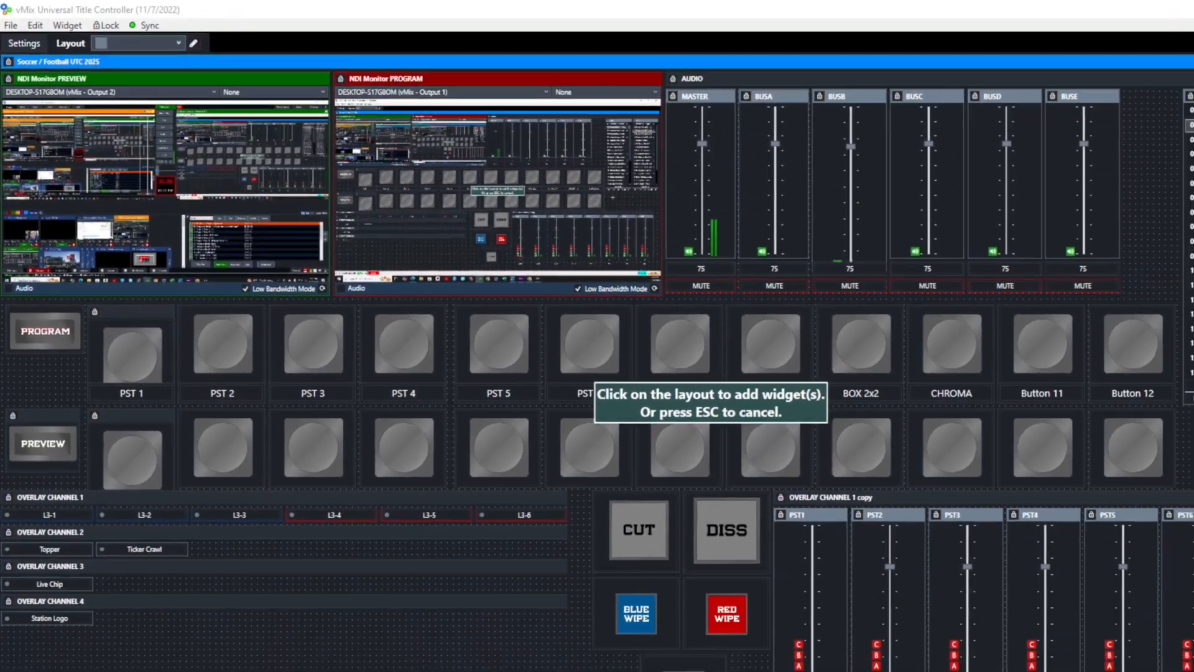
left_click(1020, 361)
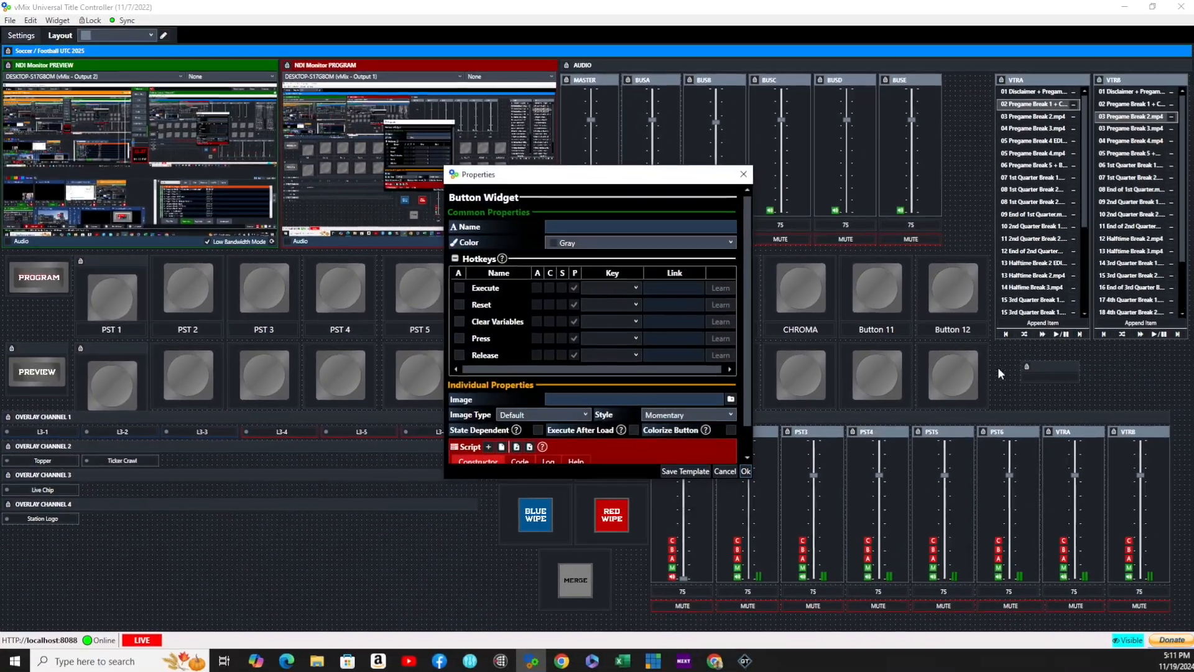
left_click(568, 226)
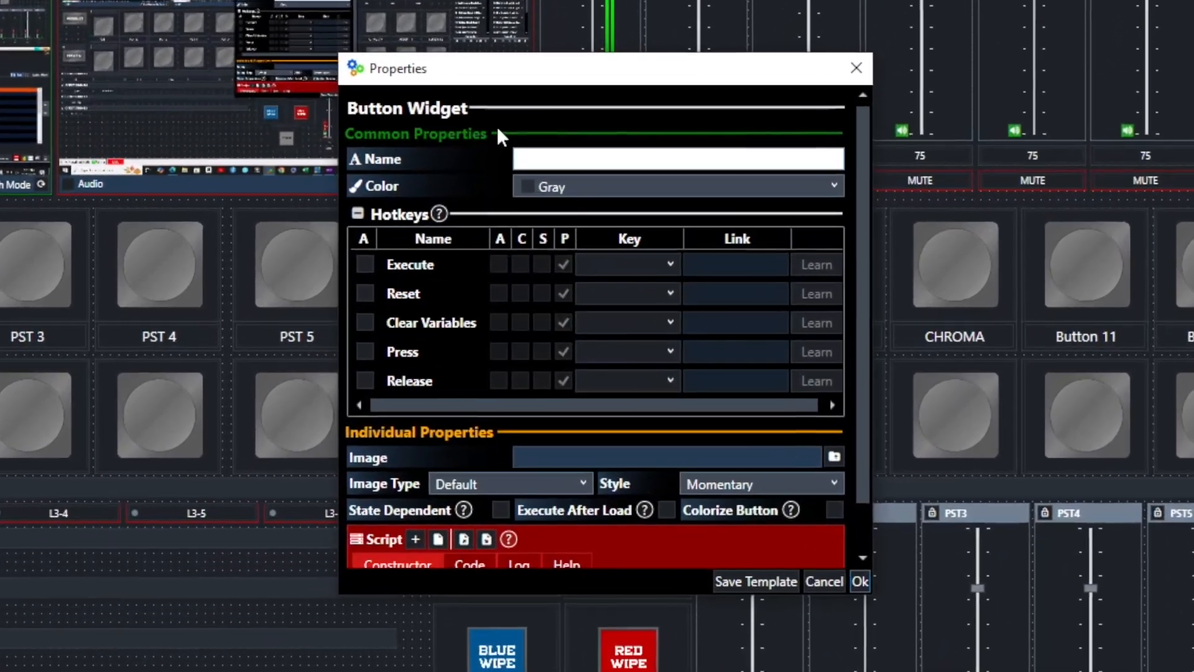
type("P")
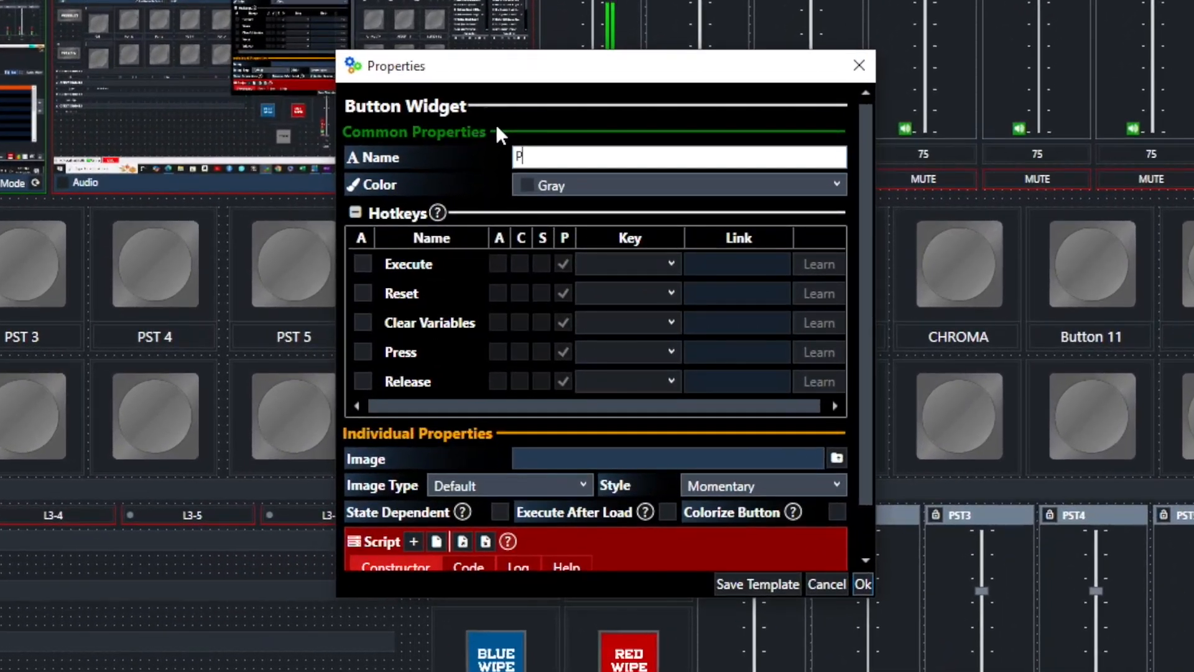
type("LAY A")
Add an ExecLink command with the link PlayVTRA to the PLAY A button's script and apply the properties
scroll(629, 283, "down", 1)
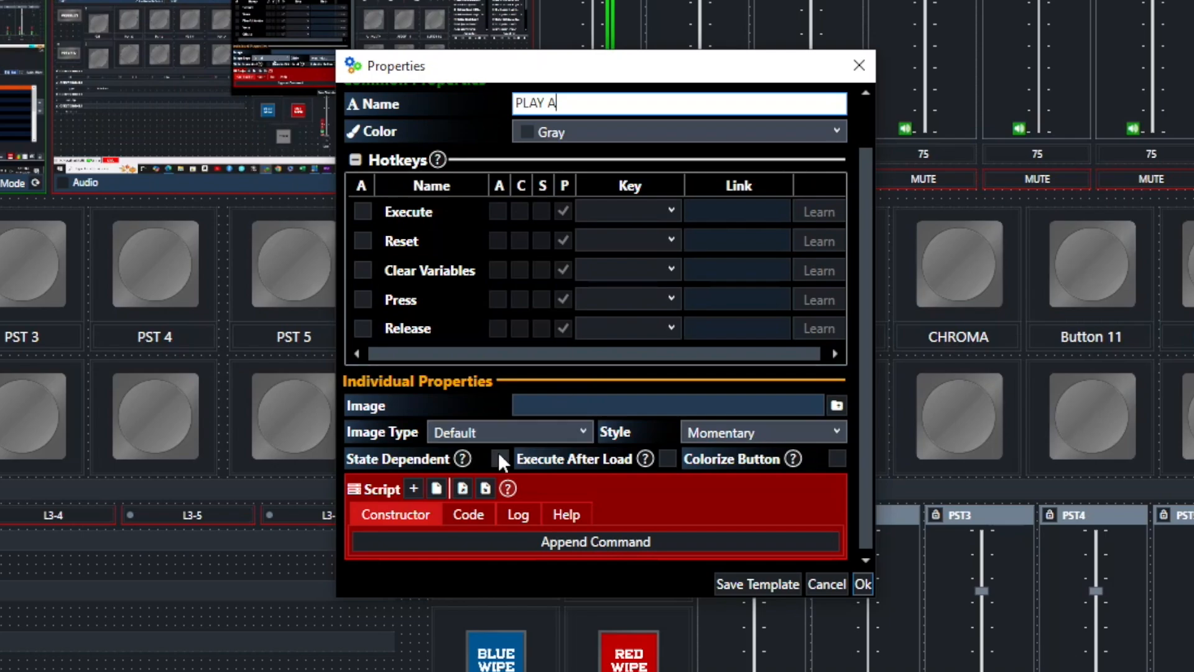
left_click(413, 488)
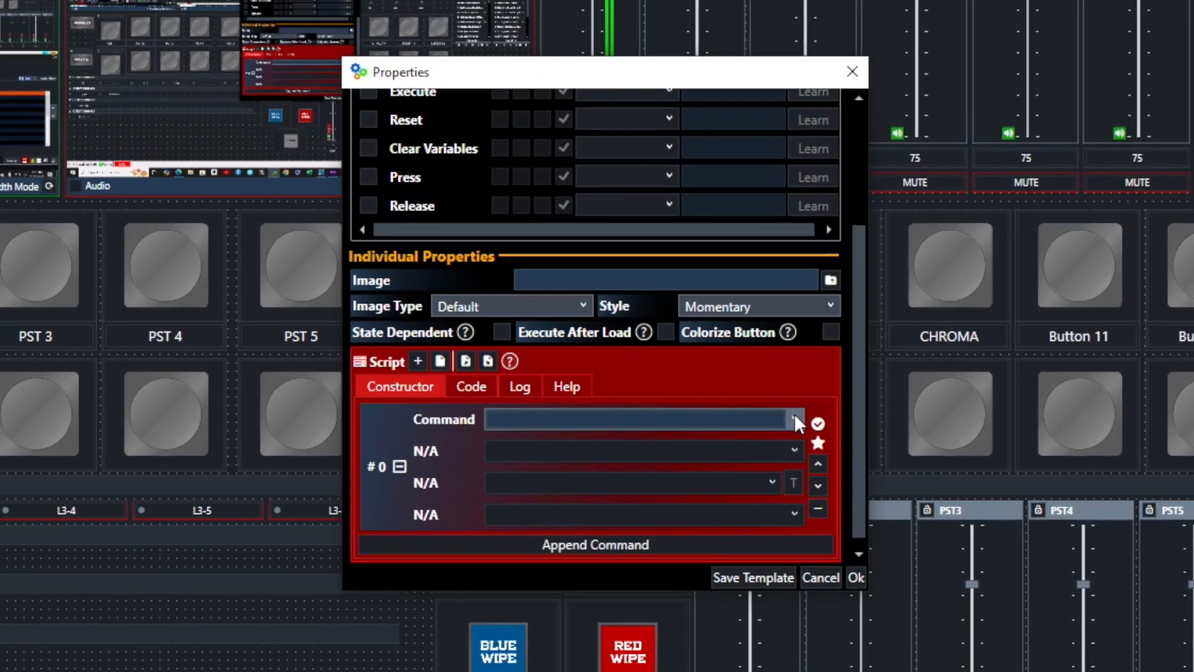
left_click(797, 419)
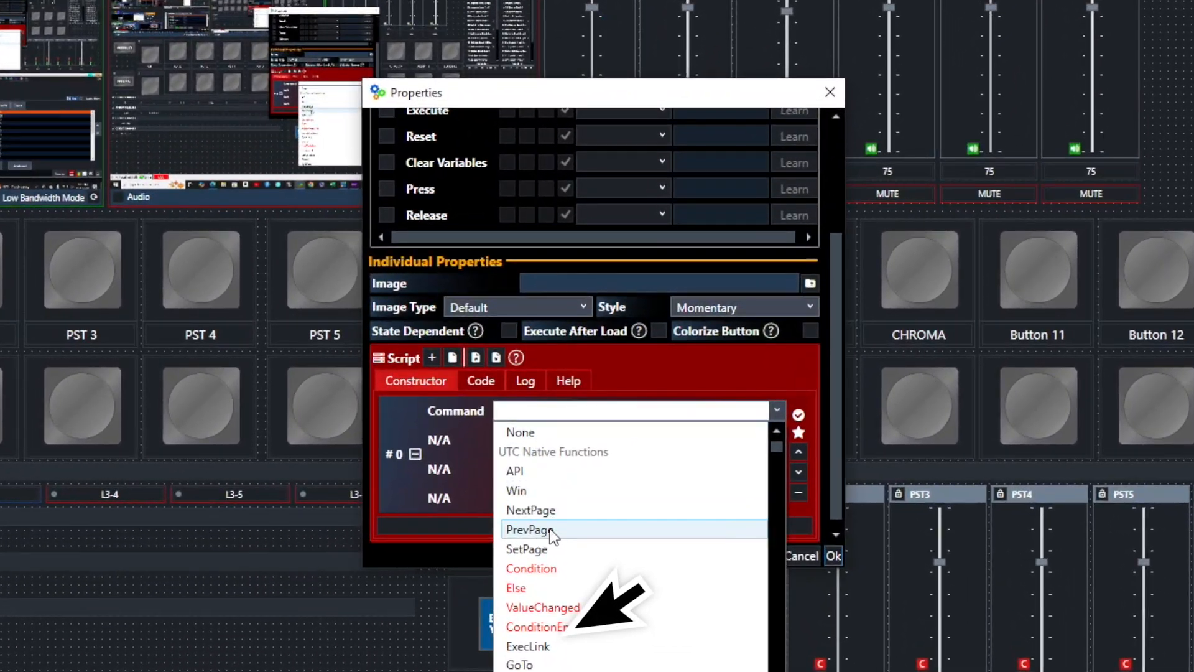
left_click(529, 645)
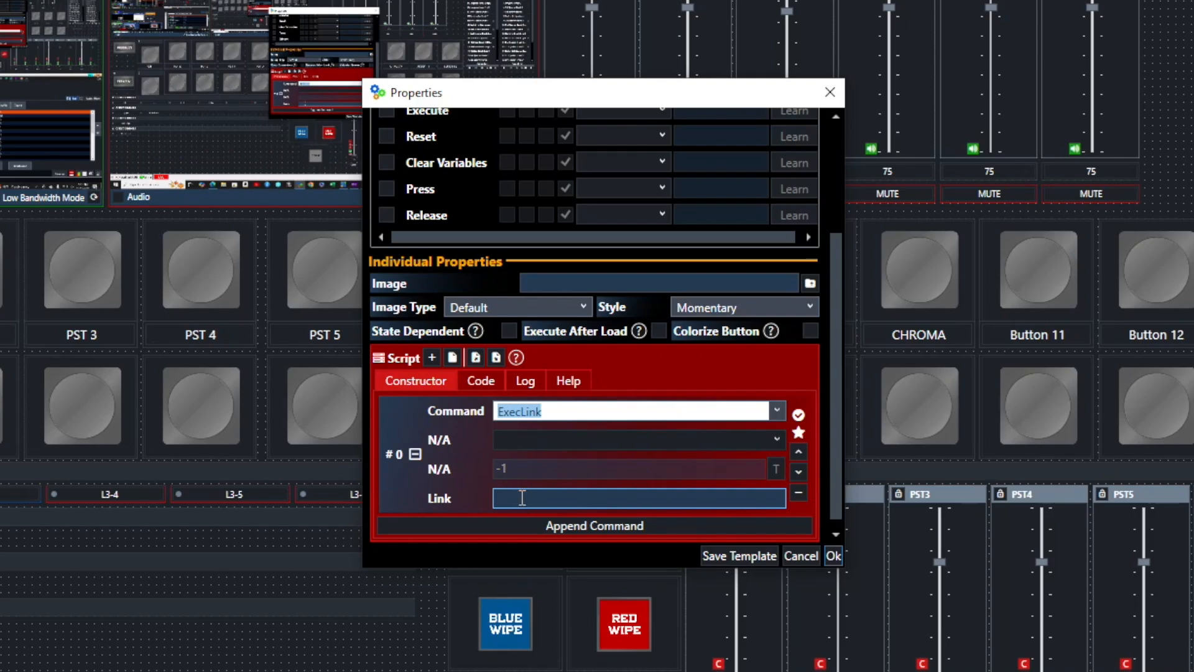
left_click(521, 496)
type("PlayVTR")
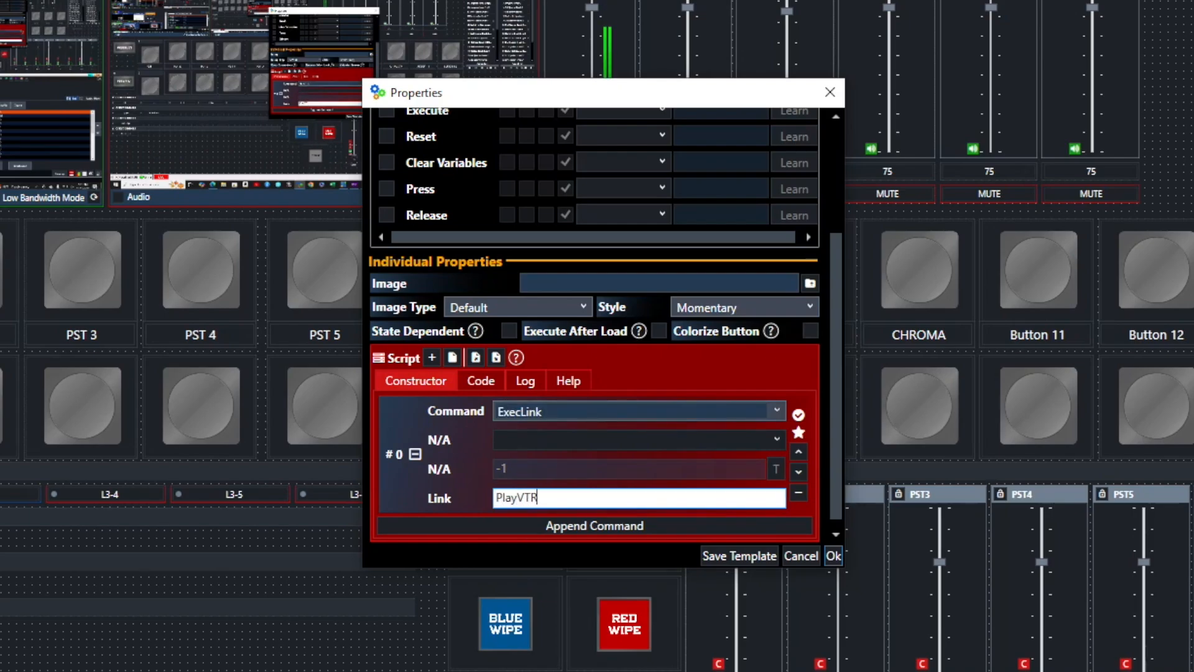
type("A")
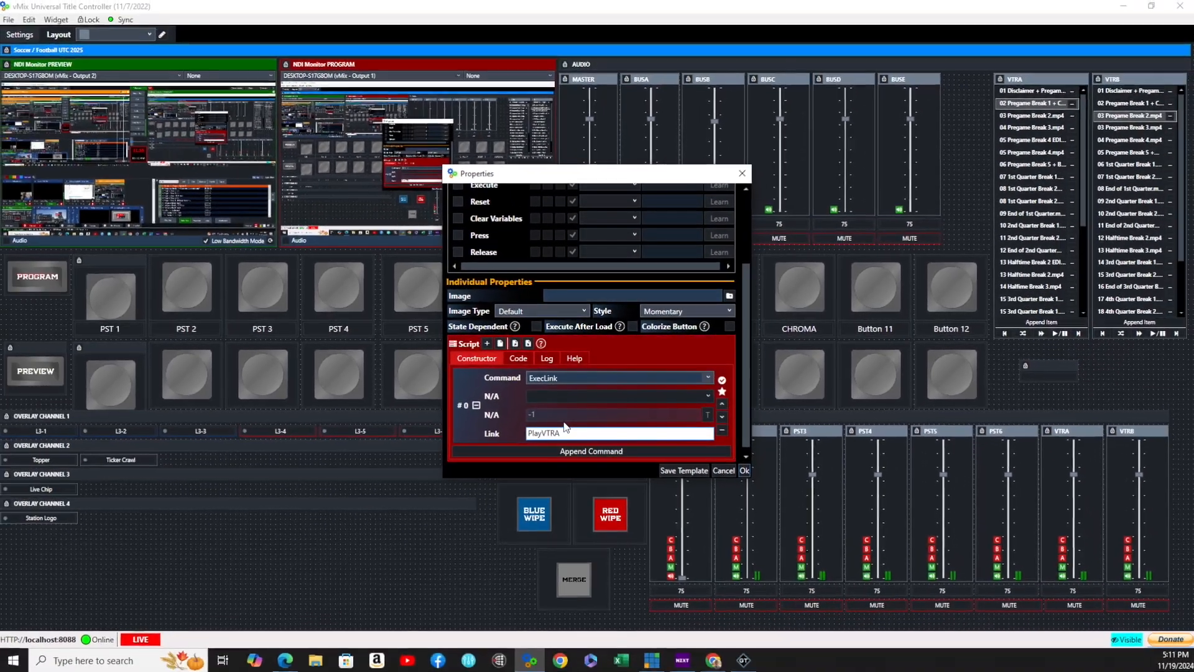
left_click(744, 470)
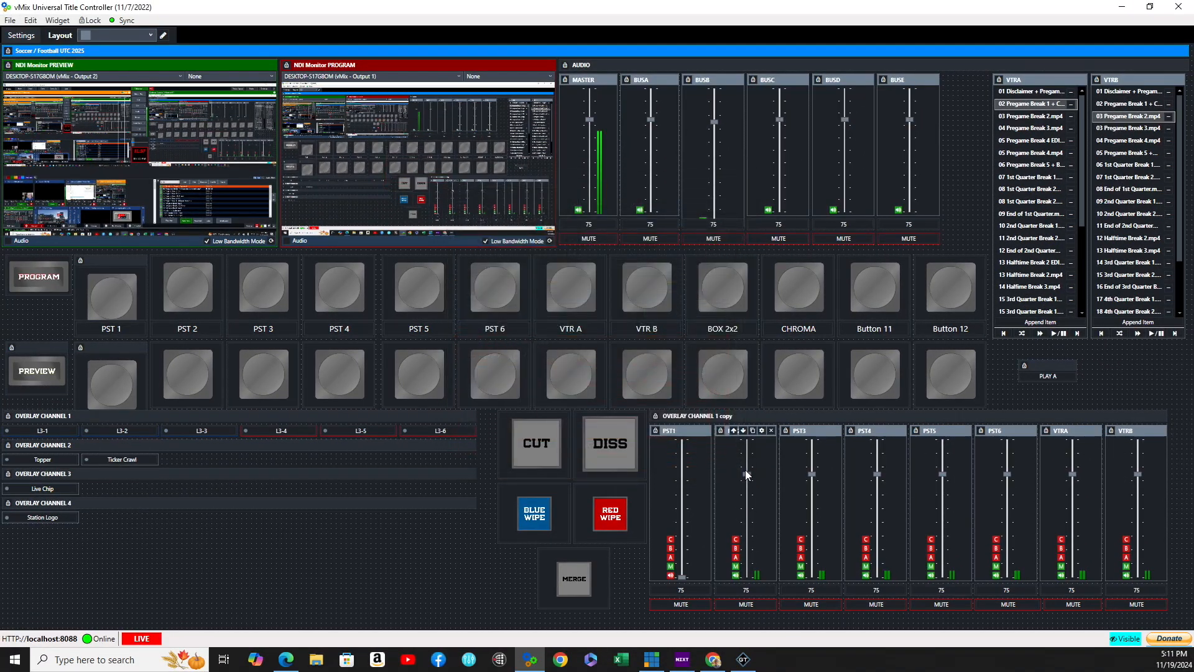
Widen the PLAY A button to roughly the width of the VTRA playlist
mouse_move(1070, 371)
left_click_drag(1078, 369, 1101, 367)
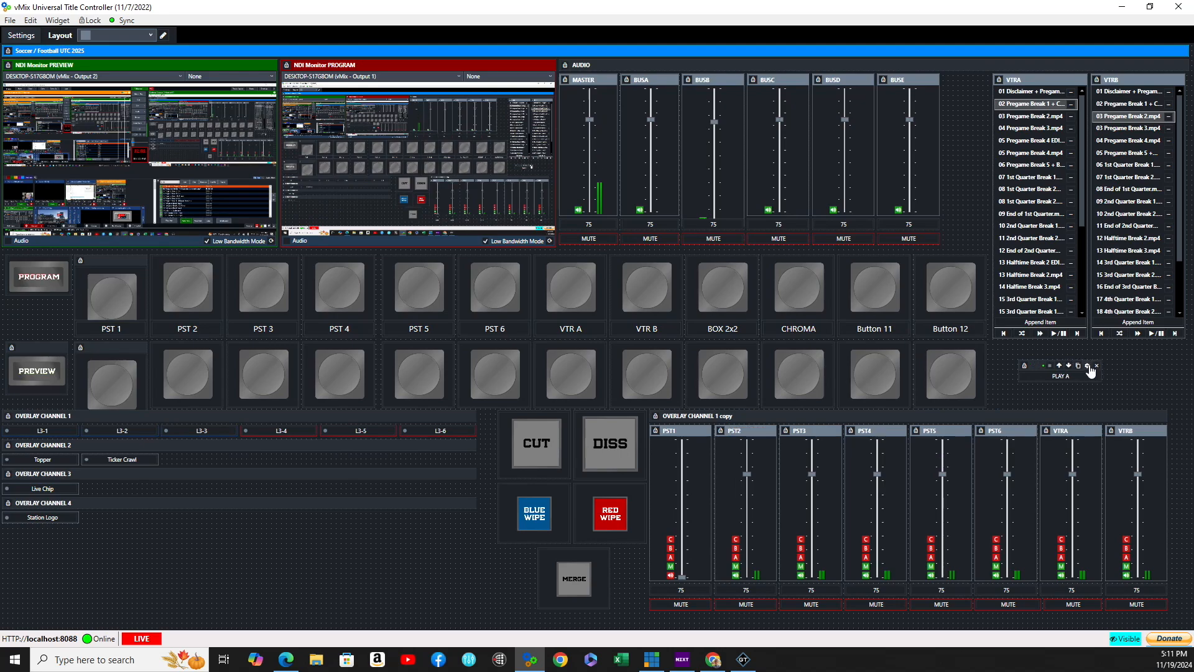
Set the PLAY A button's color to White and place it directly beneath the VTRA playlist
left_click(1088, 366)
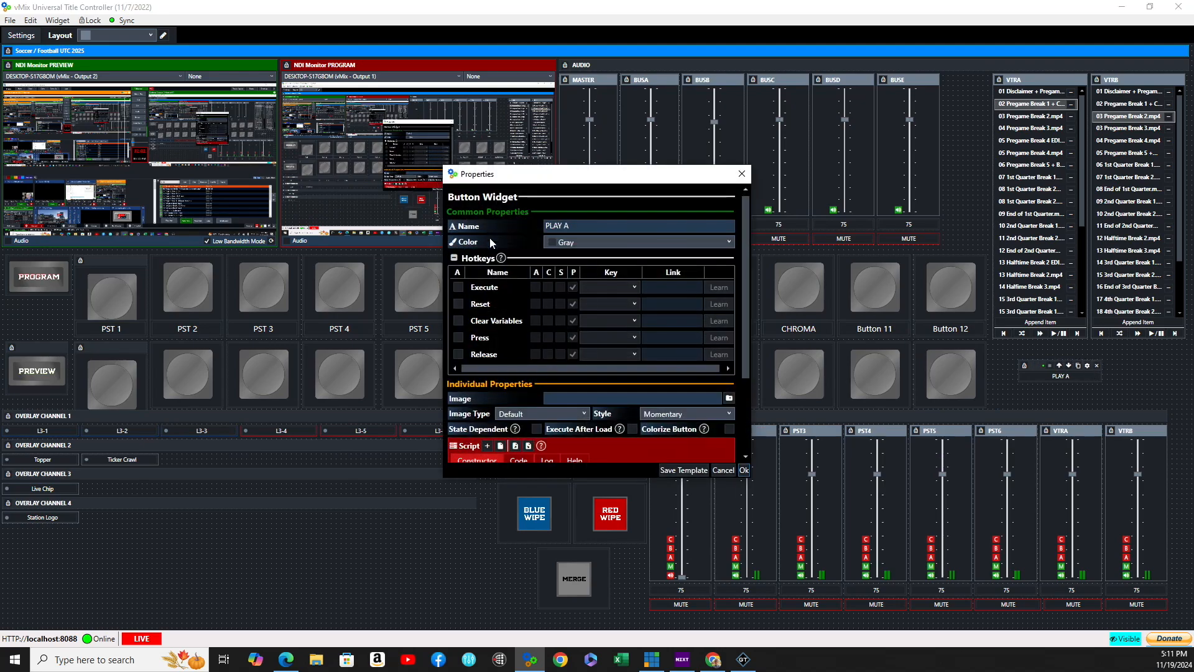
left_click(729, 242)
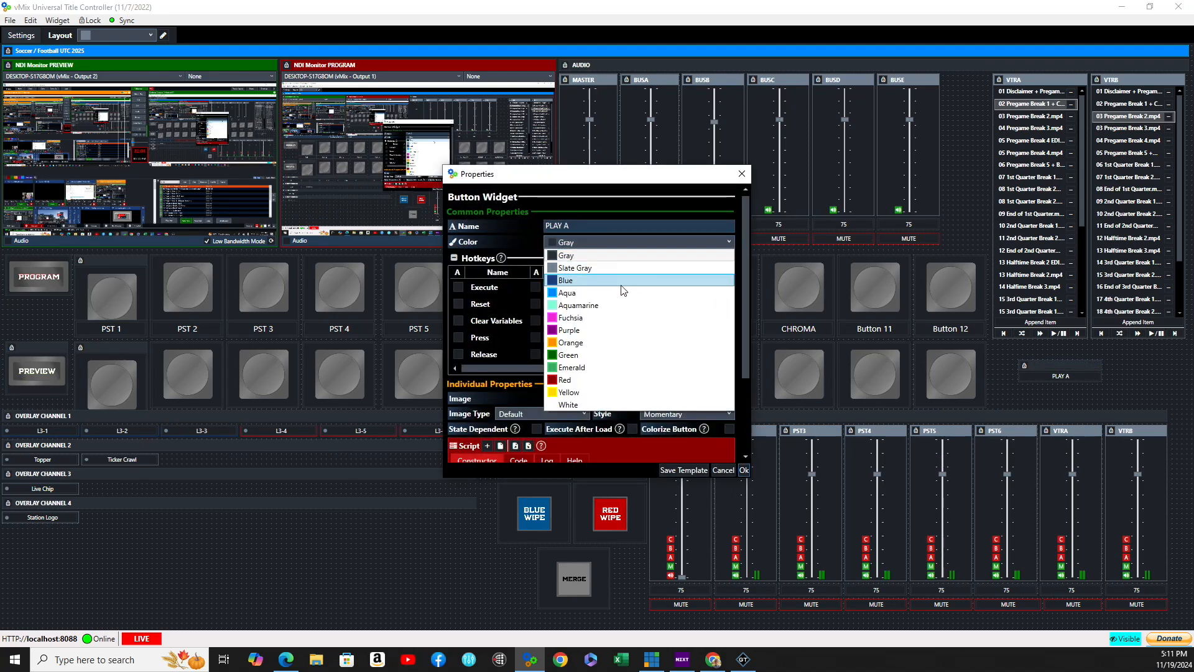
left_click(580, 406)
left_click(743, 470)
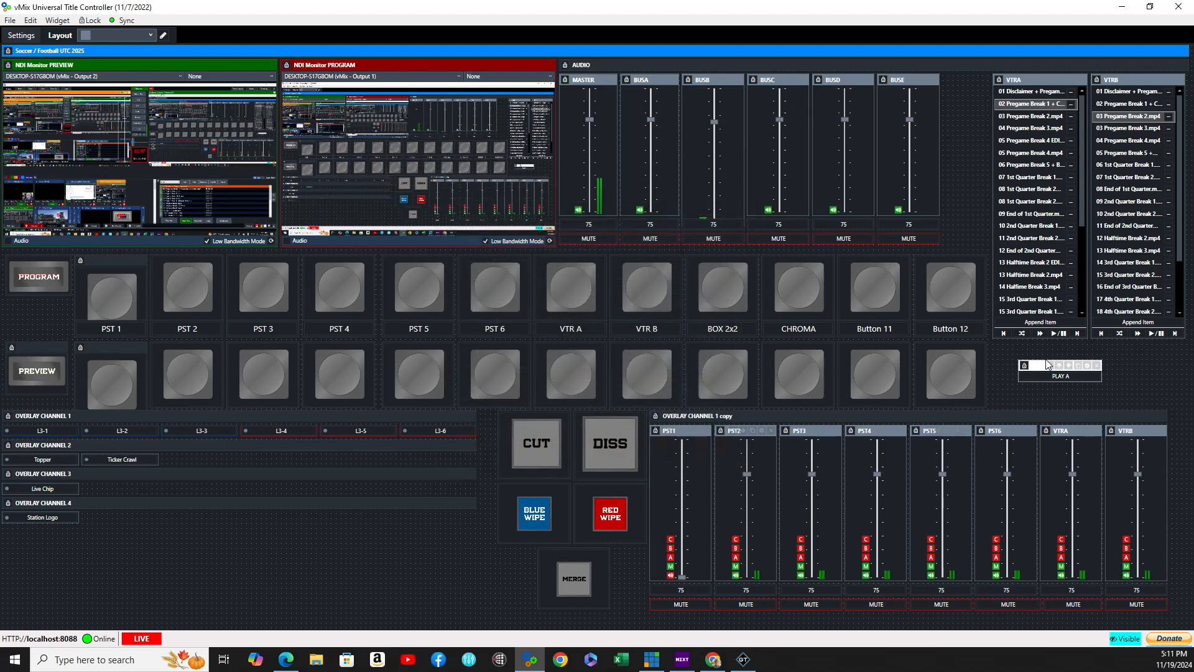
left_click_drag(1030, 366, 1011, 350)
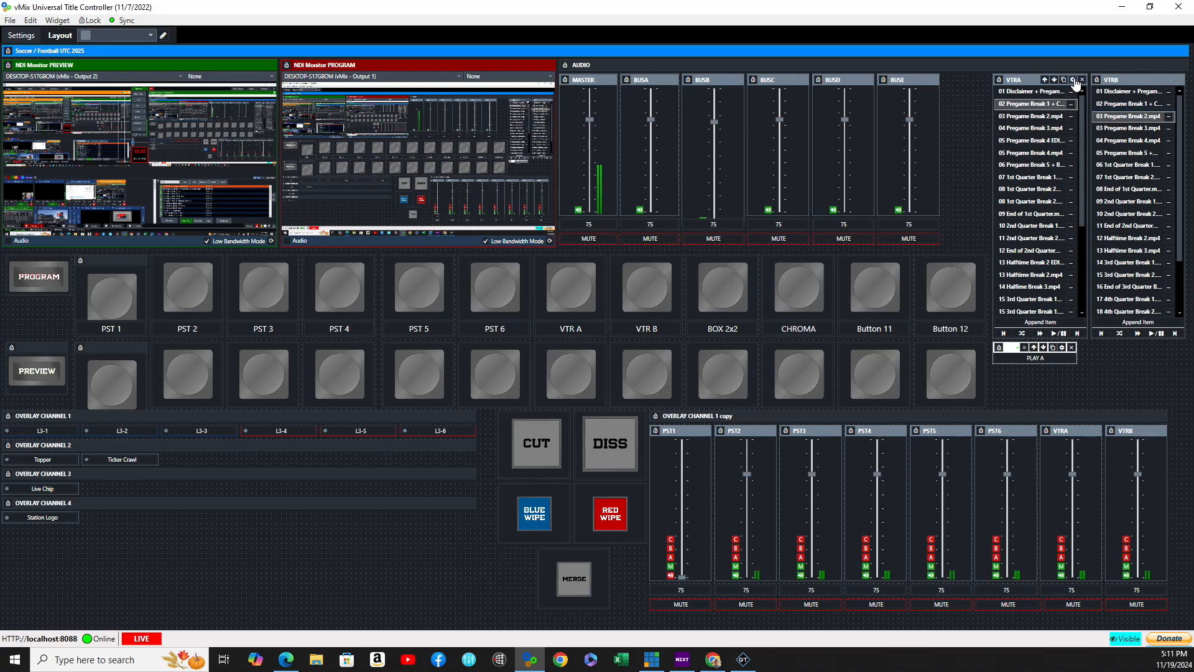
Check the PlayOut link of the VTRA playlist widget and select the 07 1st Quarter Break 1 video in its list
left_click(1074, 80)
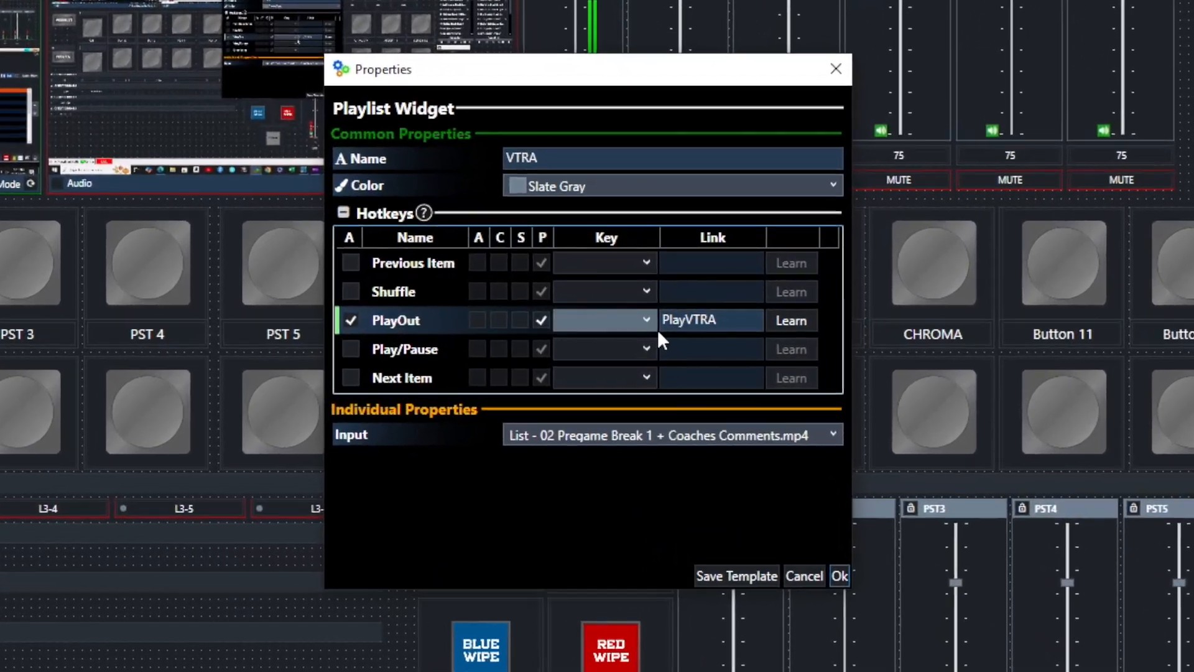
left_click(704, 322)
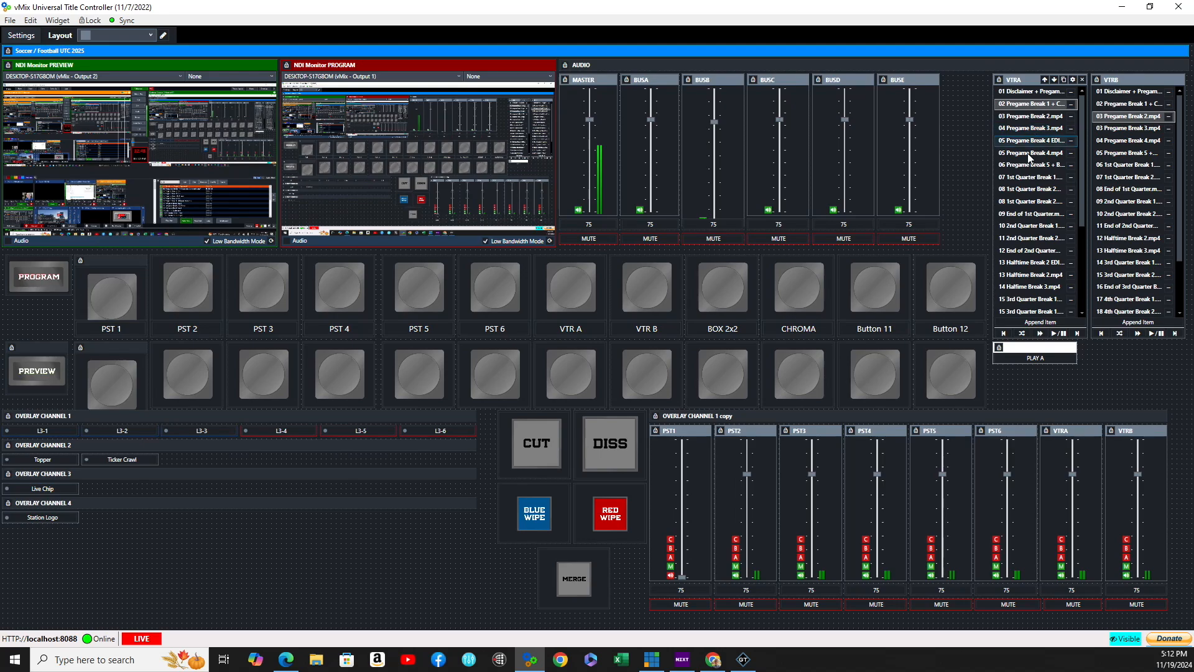
left_click(1029, 179)
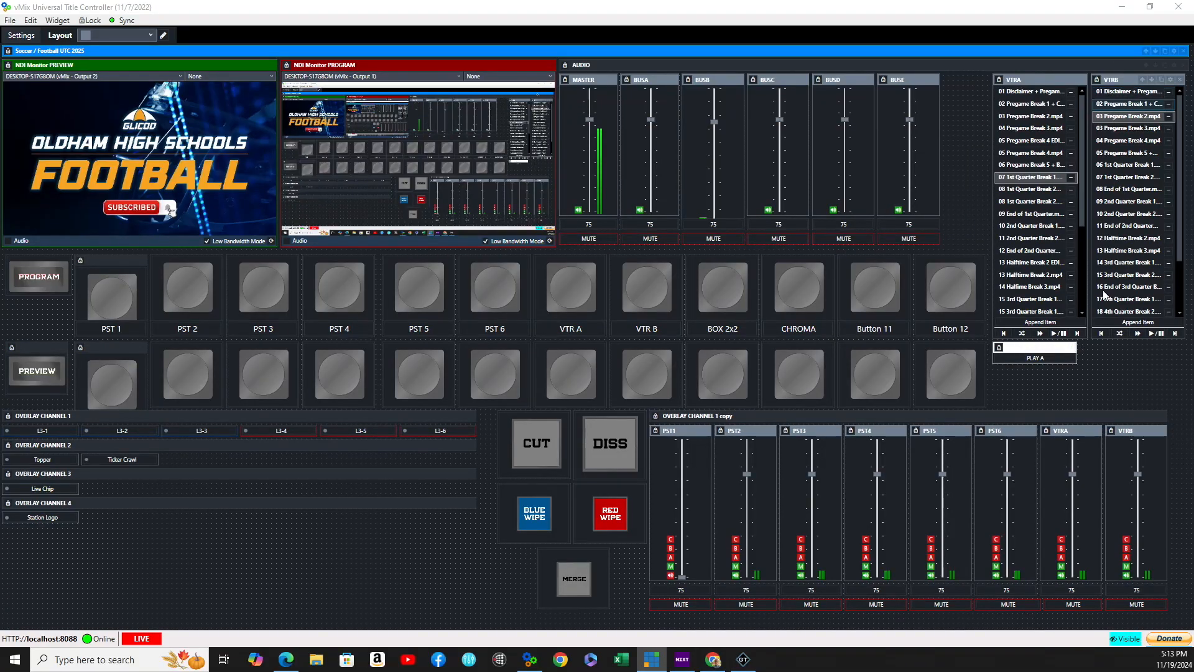
Enable the PlayOut hotkey of the VTRB playlist widget and set its link to PlayVTRB
left_click(1170, 81)
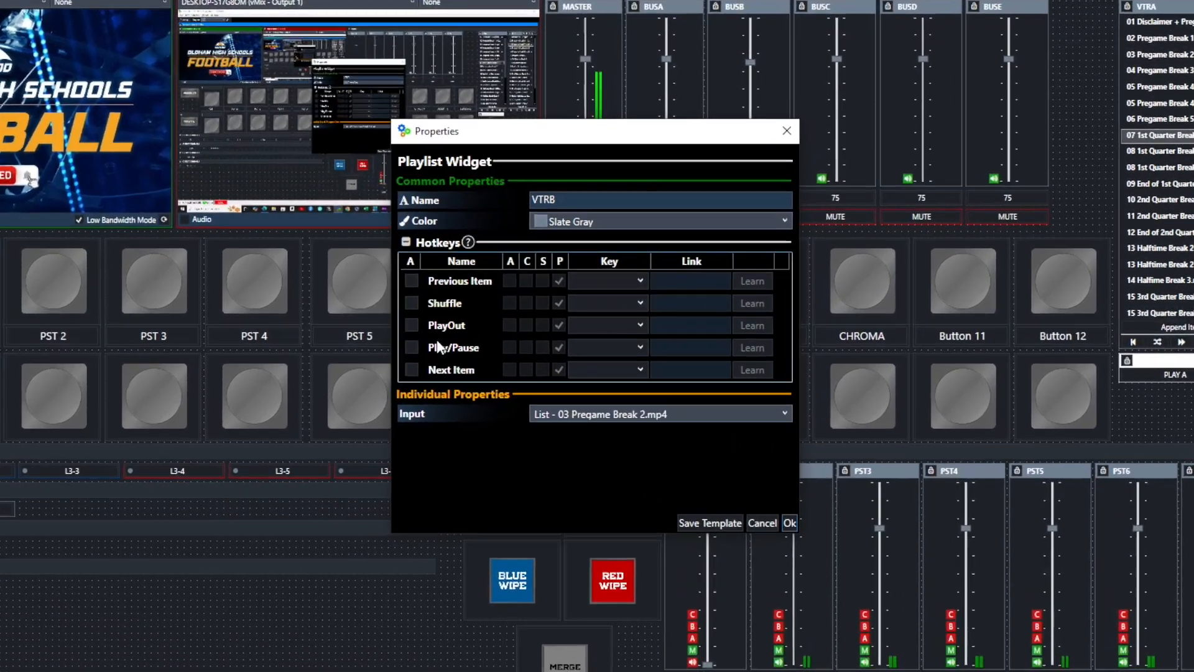
left_click(411, 326)
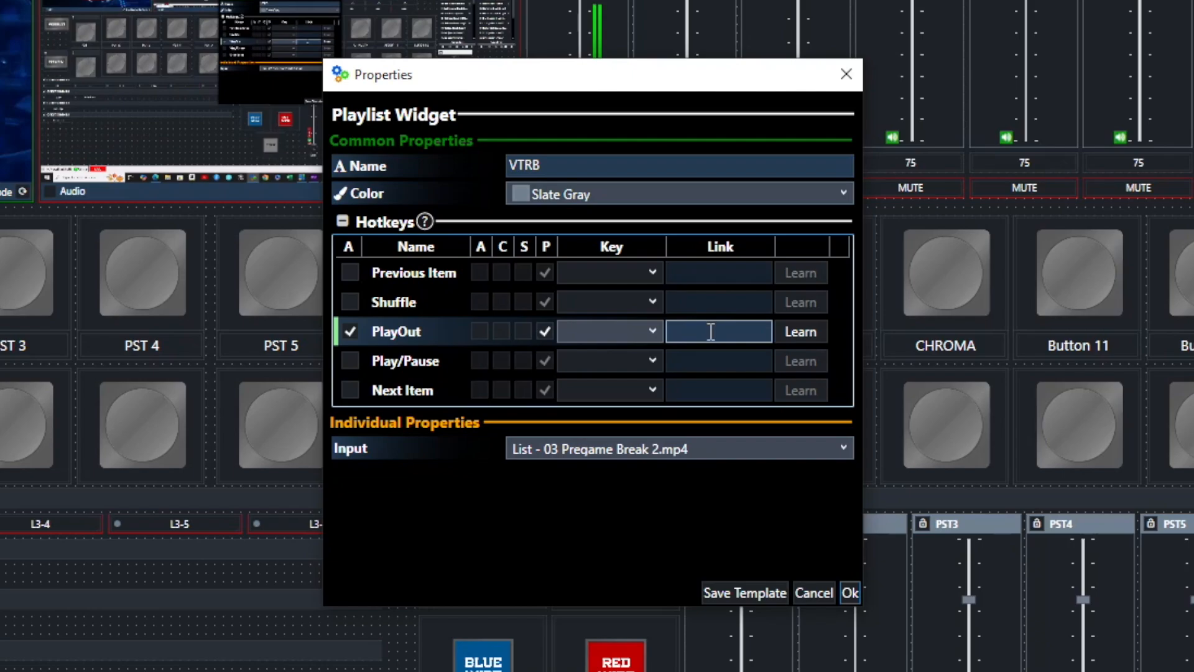
left_click(711, 331)
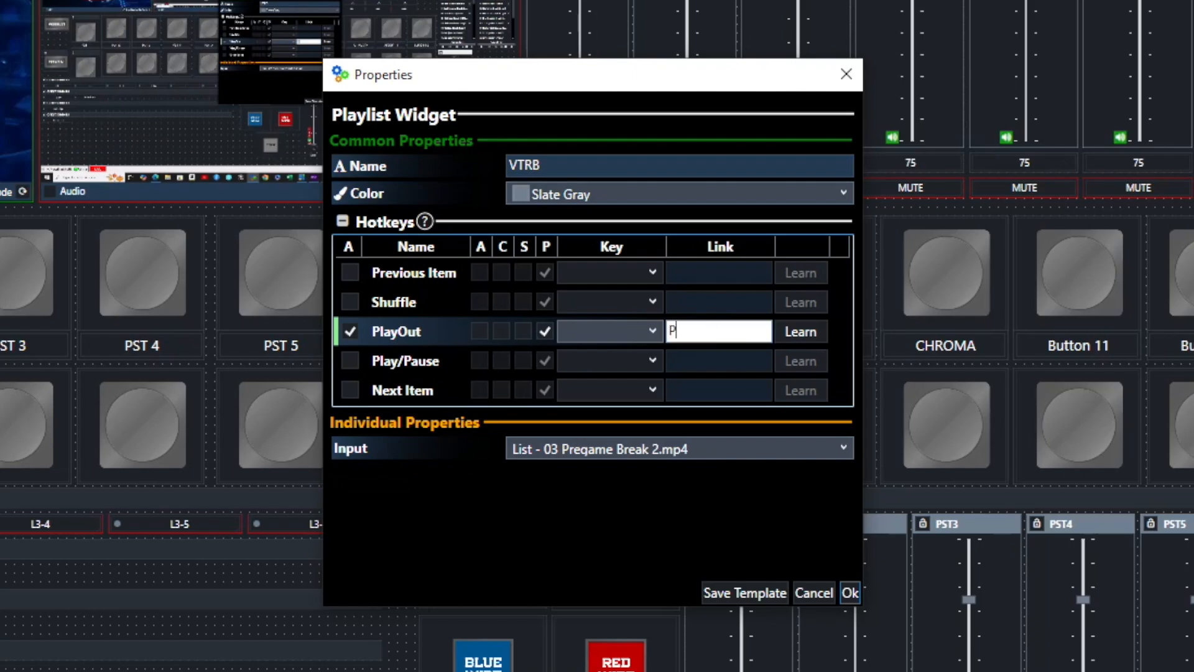
type("PlayVTRB")
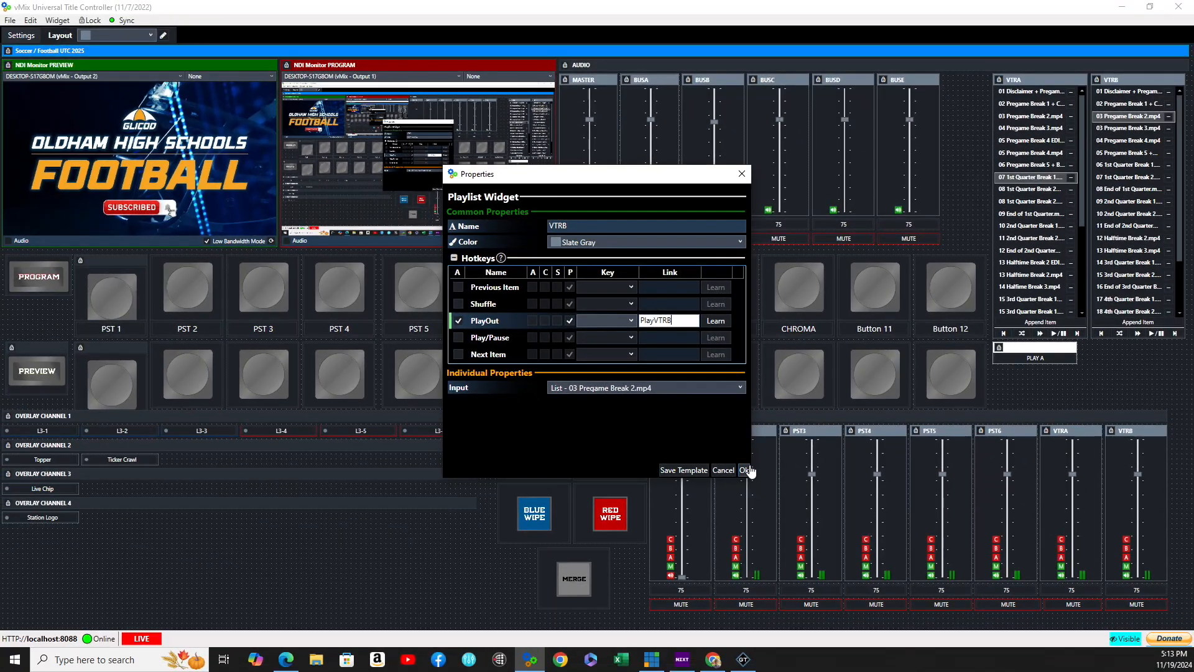
left_click(744, 471)
Duplicate the PLAY A button and place the copy directly beneath the VTRB playlist
mouse_move(1051, 353)
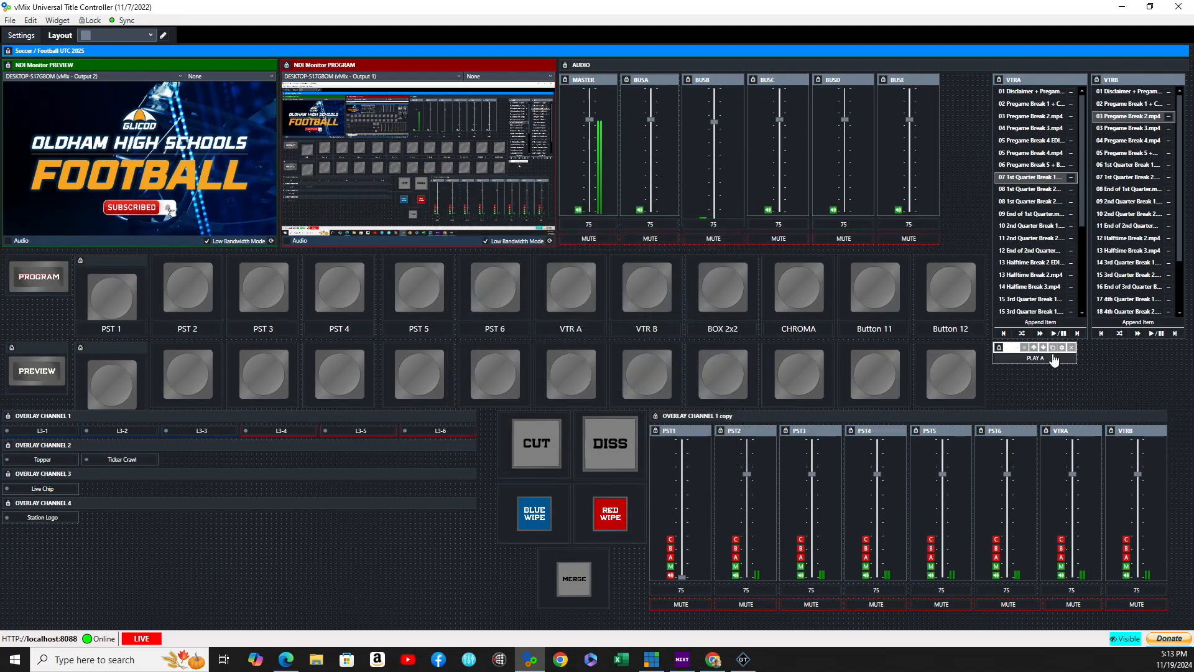
left_click(1054, 349)
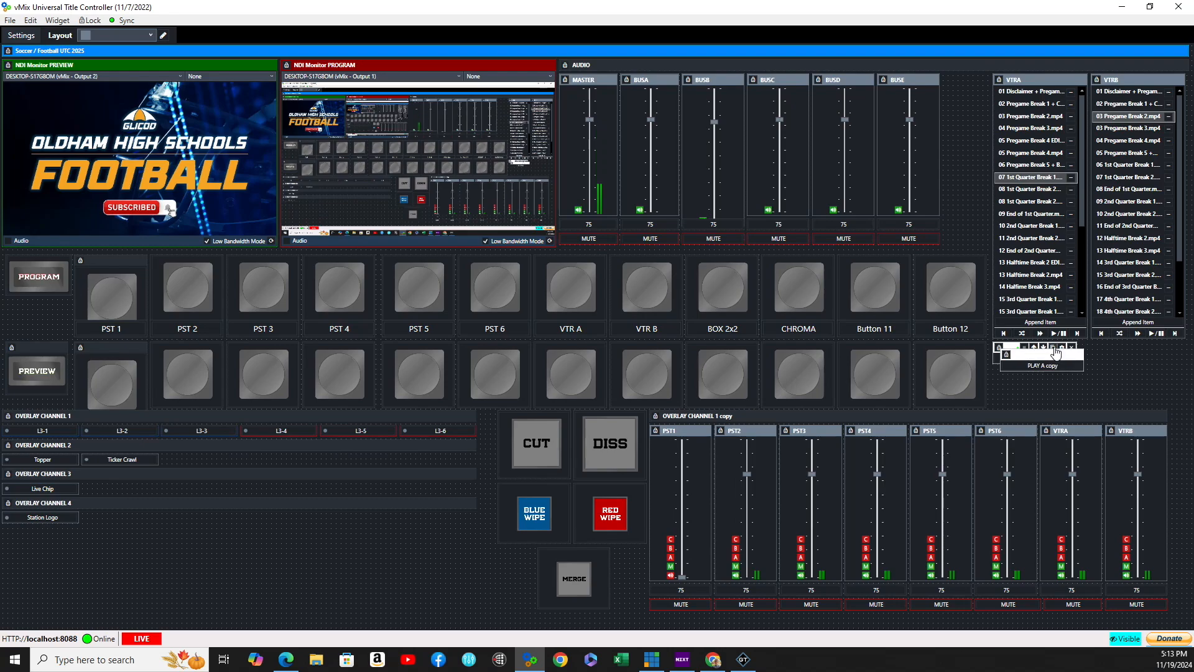
left_click_drag(1014, 356, 1111, 349)
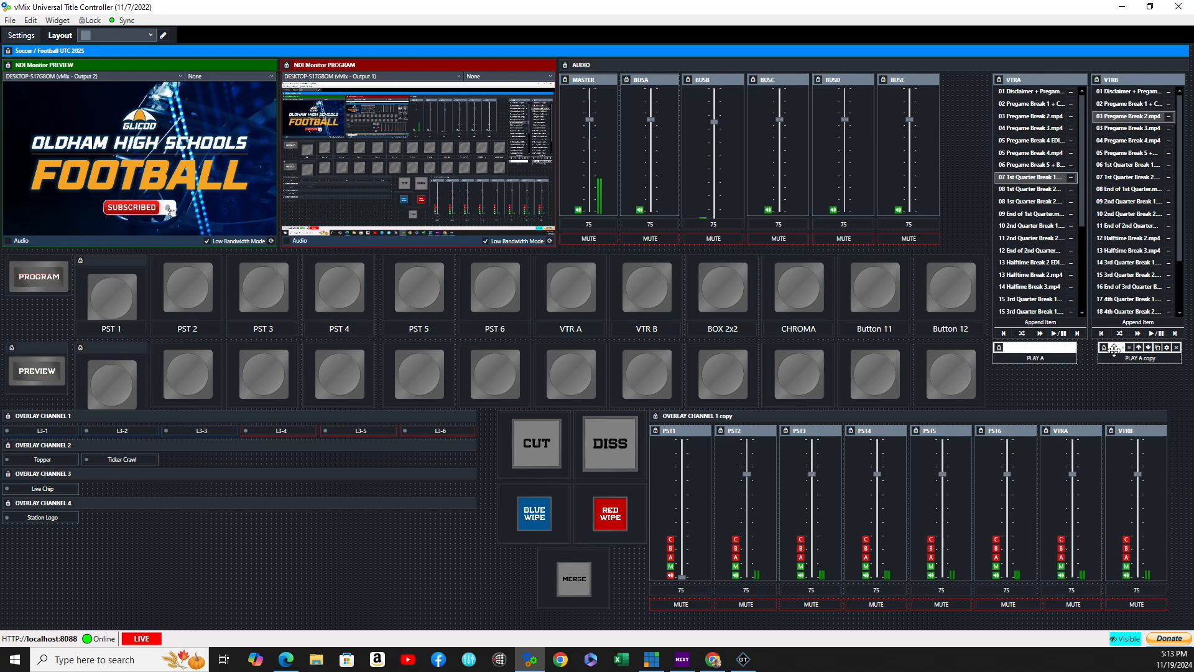
Rename the copied play button PLAY B with its ExecLink link set to PlayVTRB, and select the 05 Pregame Break 5 video in the VTRB playlist
left_click(1163, 348)
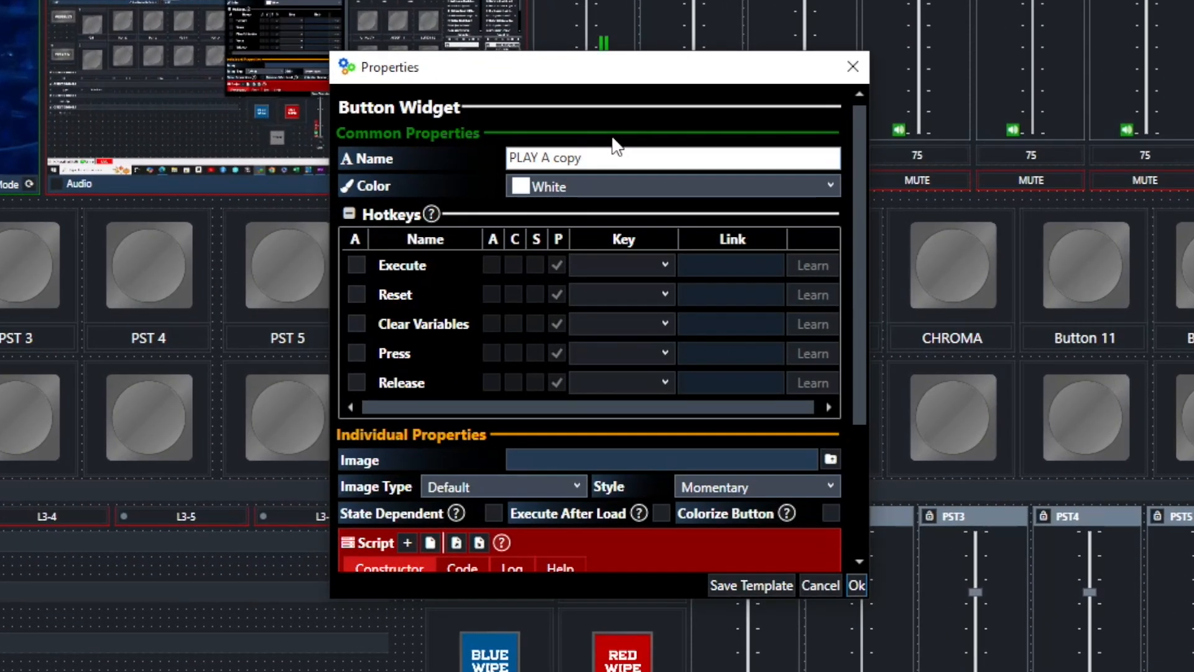
key("BackSpace")
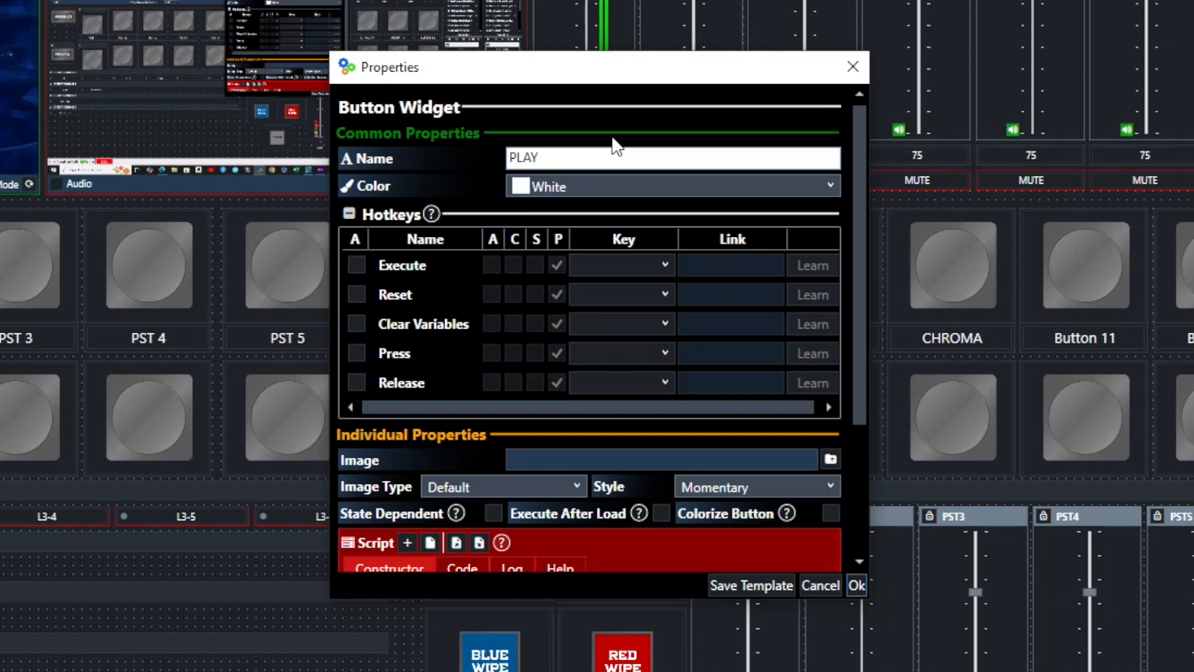
type("B")
scroll(650, 357, "down", 4)
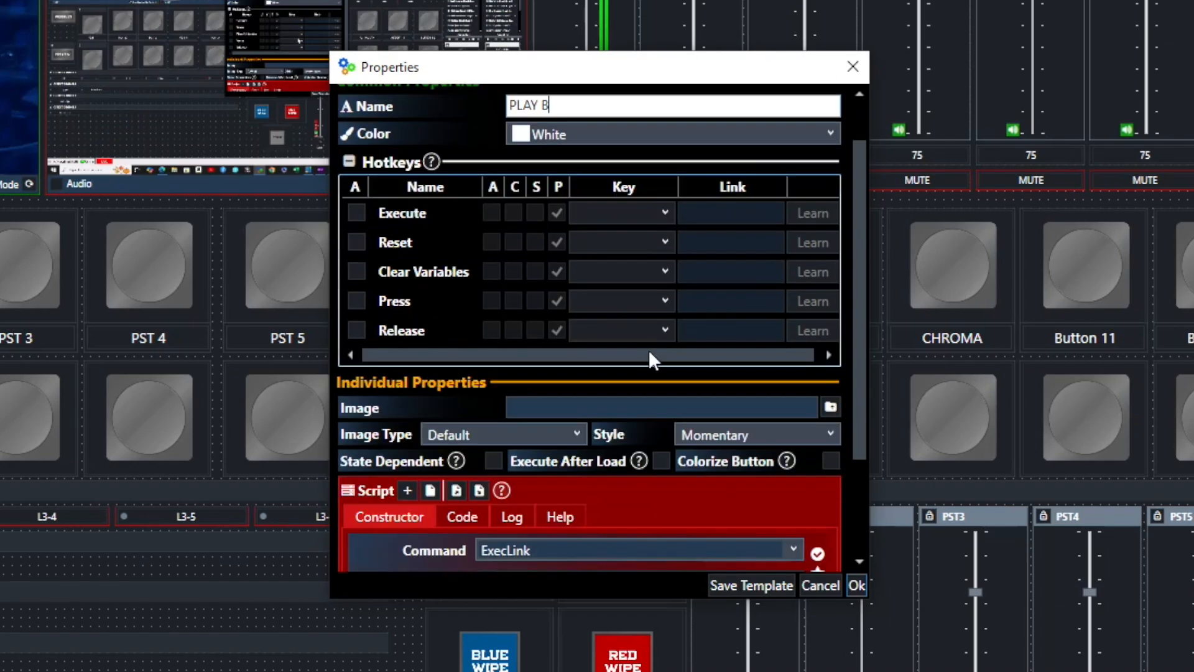
left_click(546, 508)
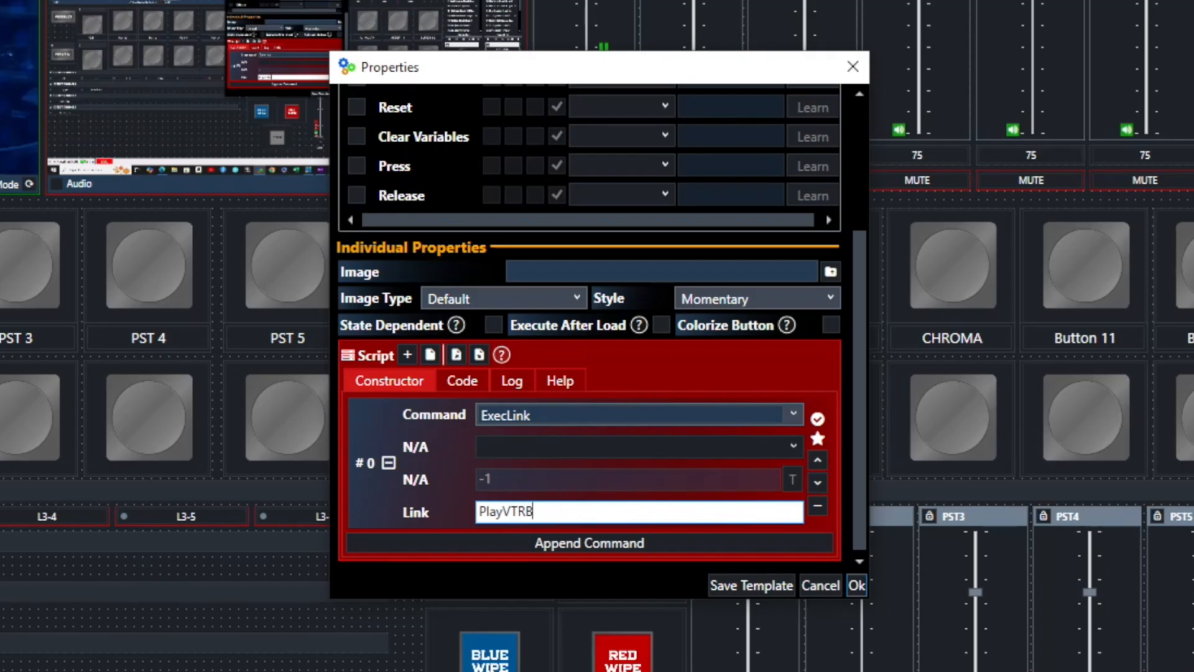
left_click(858, 586)
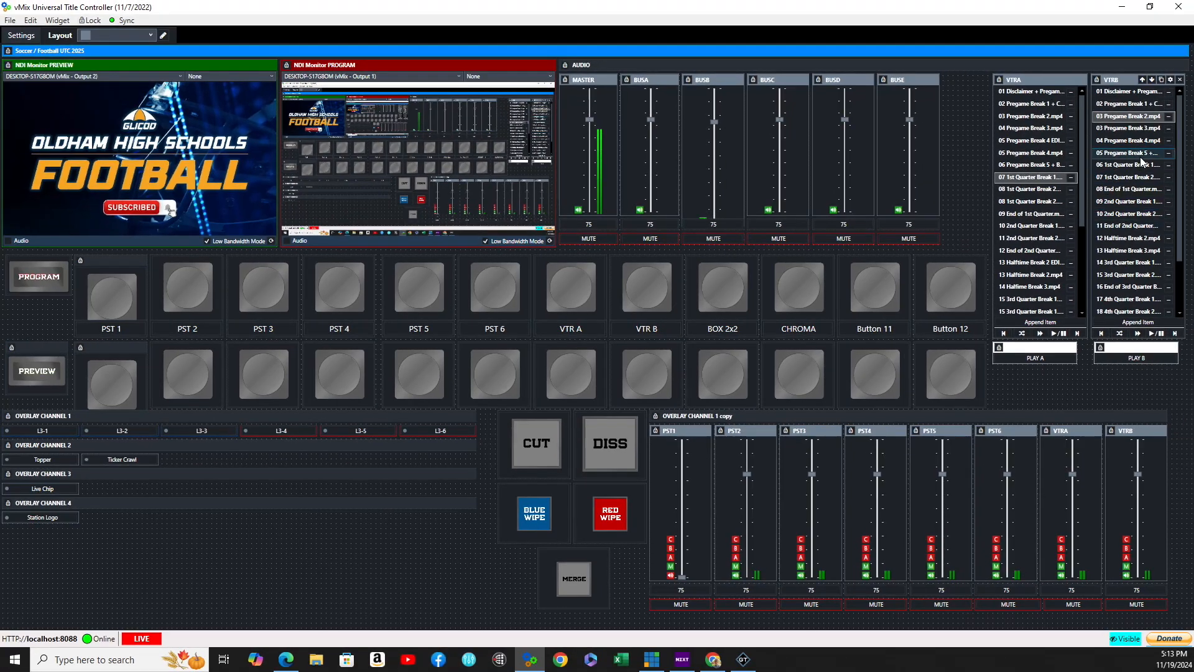
left_click(1122, 153)
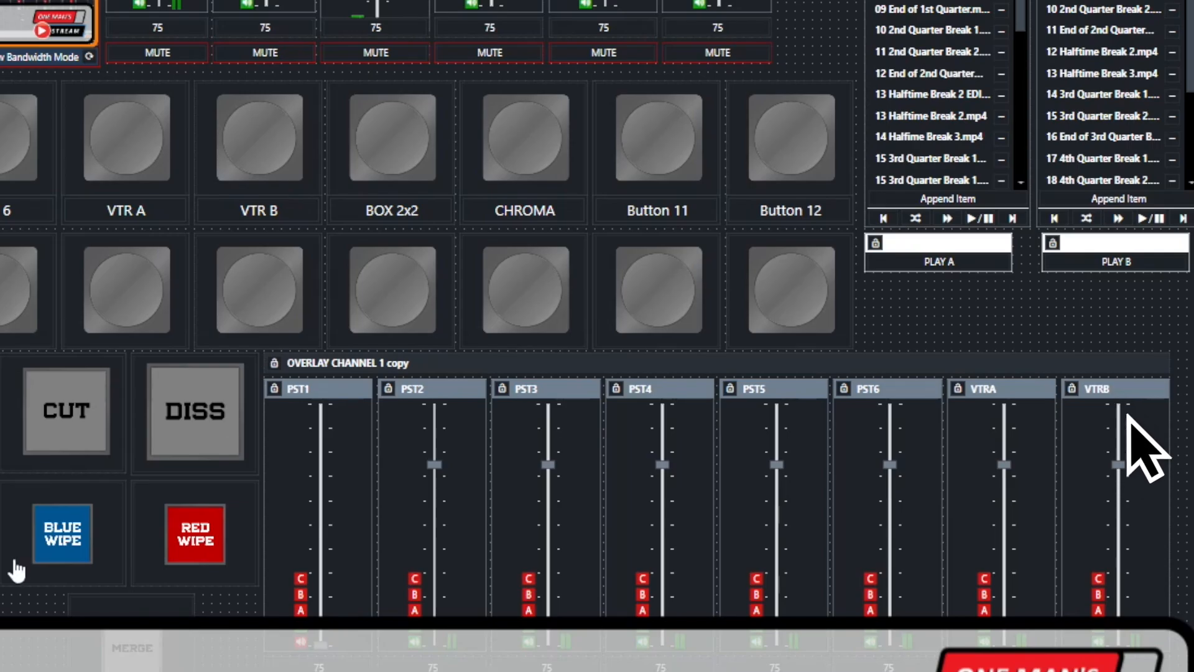
Set the input of the VTRA volume fader to List - 07 1st Quarter Break 1.mp4
mouse_move(1031, 389)
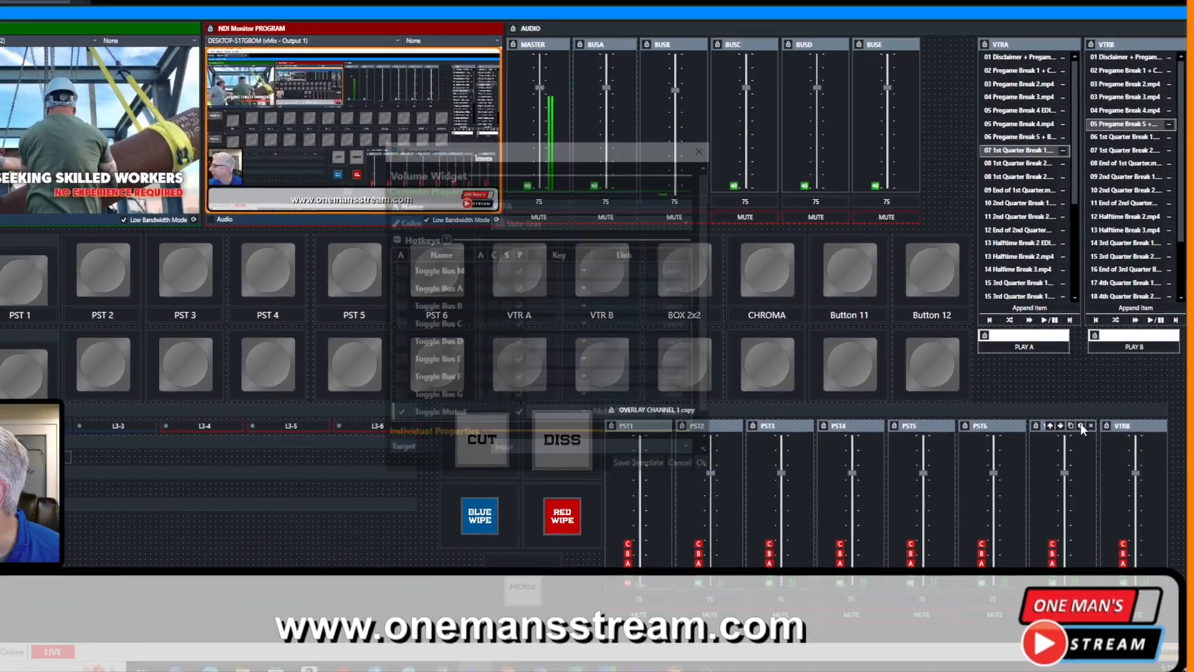
left_click(1031, 390)
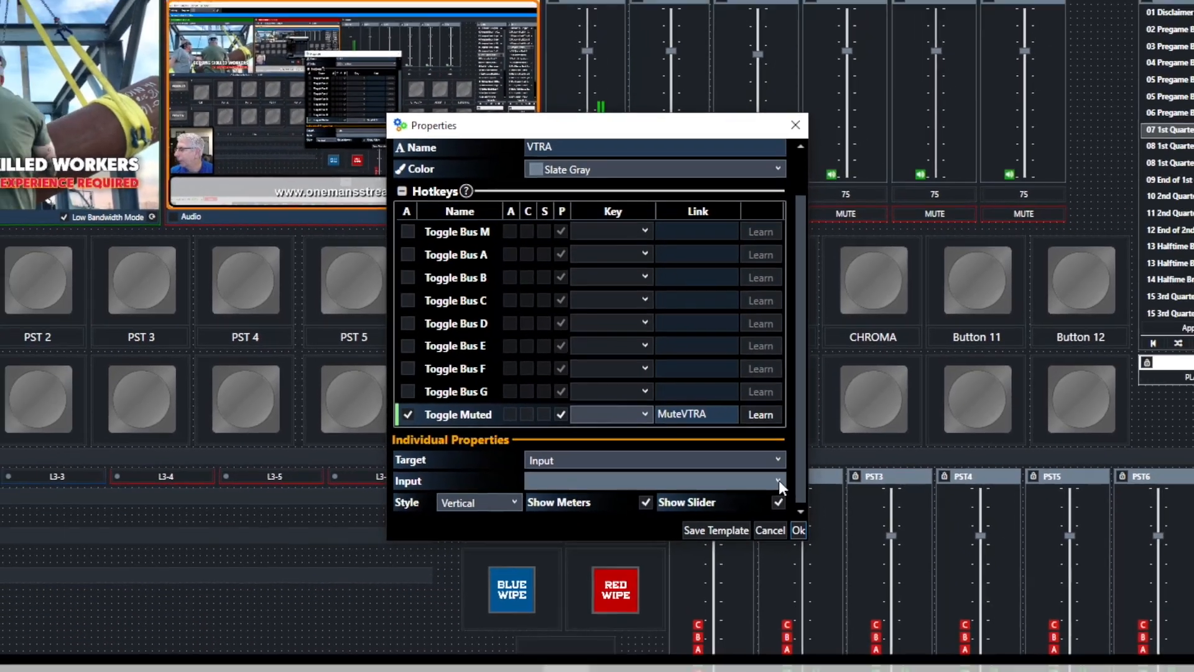
left_click(827, 526)
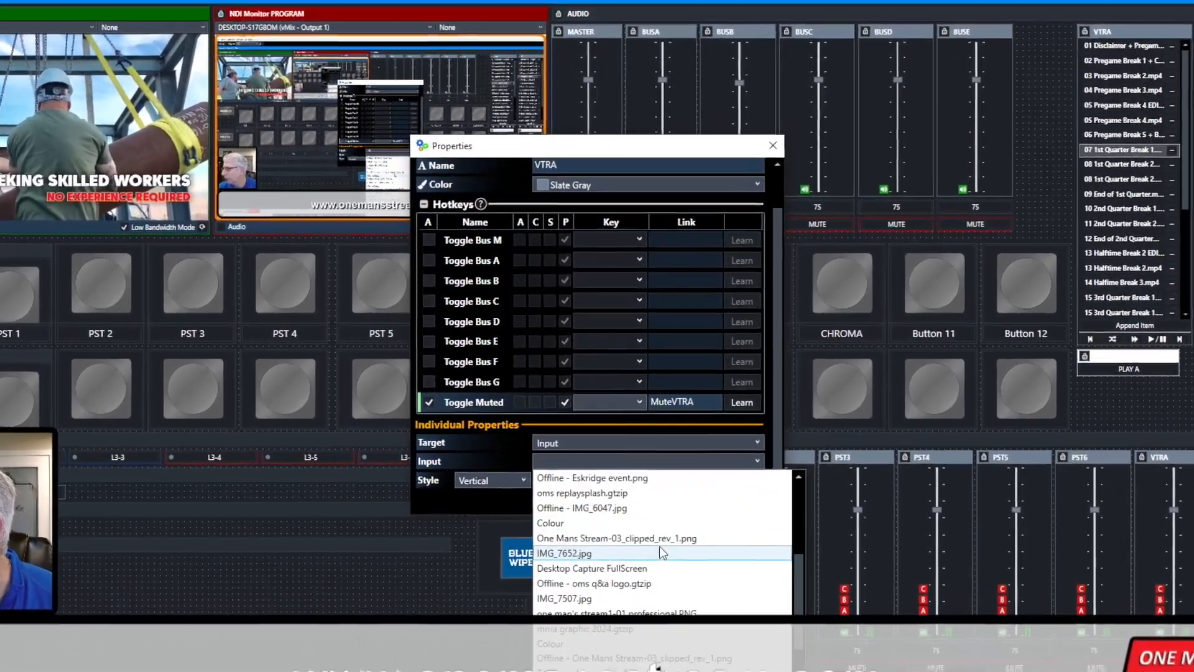
scroll(661, 551, "down", 5)
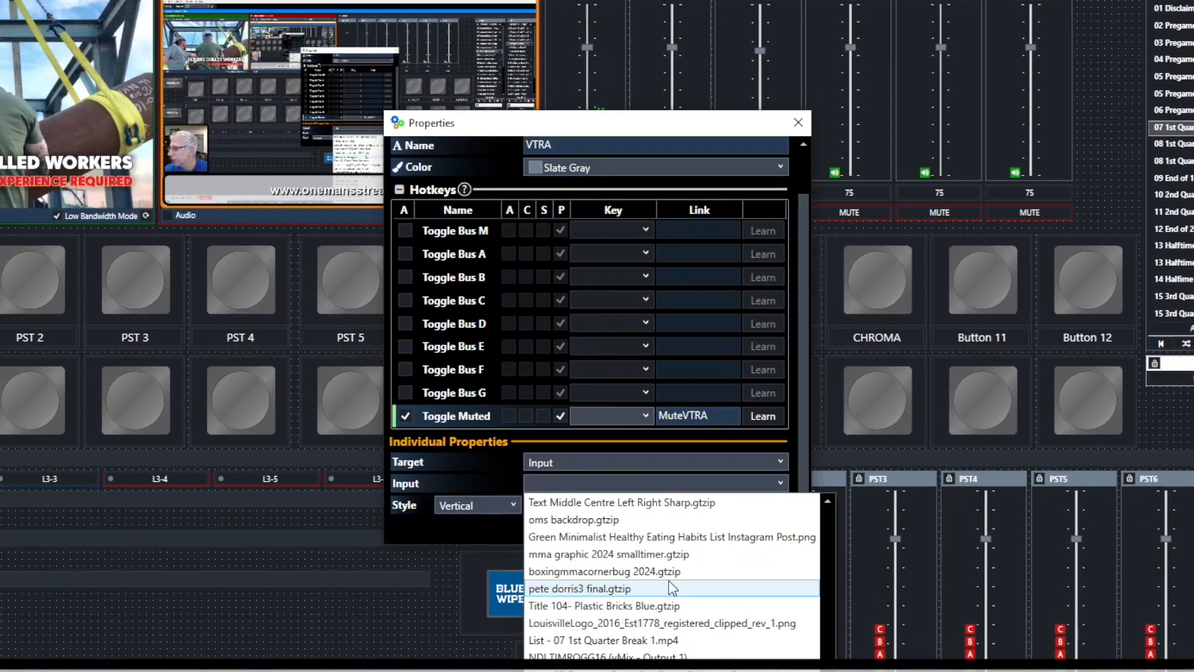
left_click(601, 644)
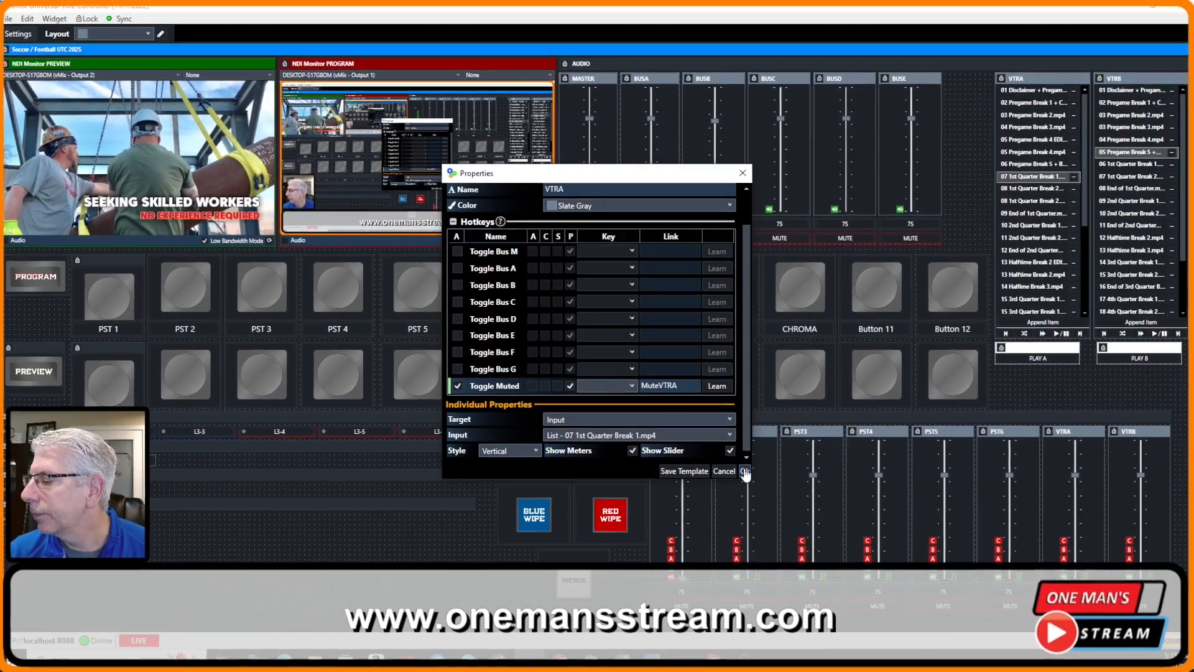
left_click(795, 602)
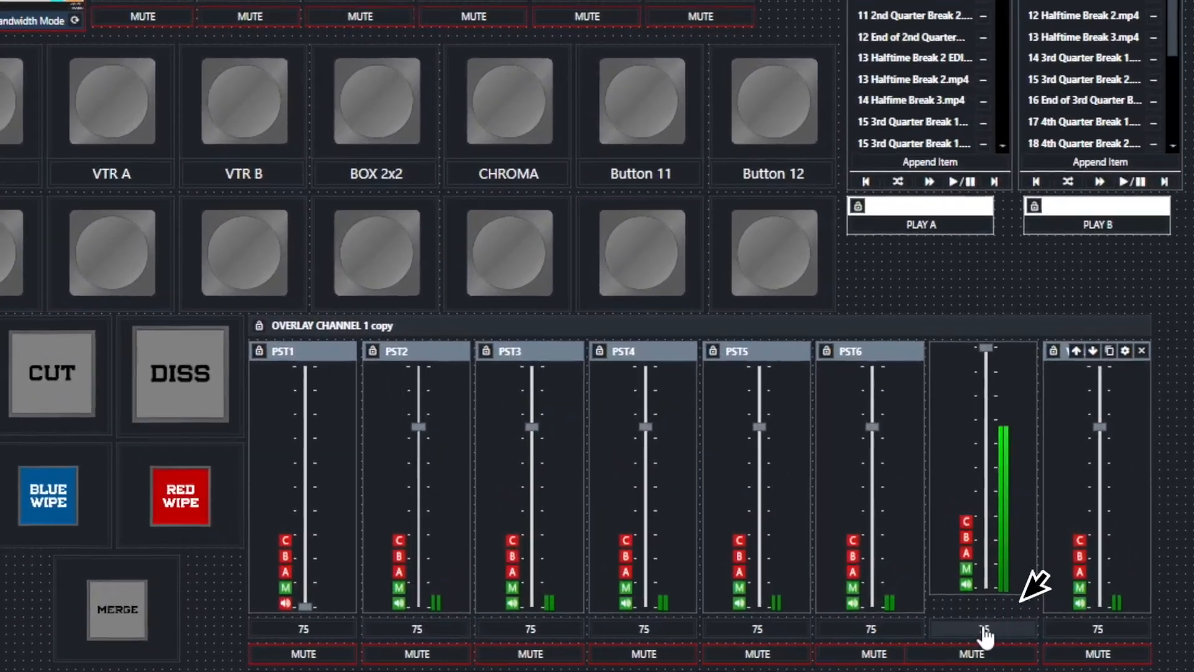
Set the VTRA fader's volume to 75 and test its mute by toggling it on and off
left_click(984, 632)
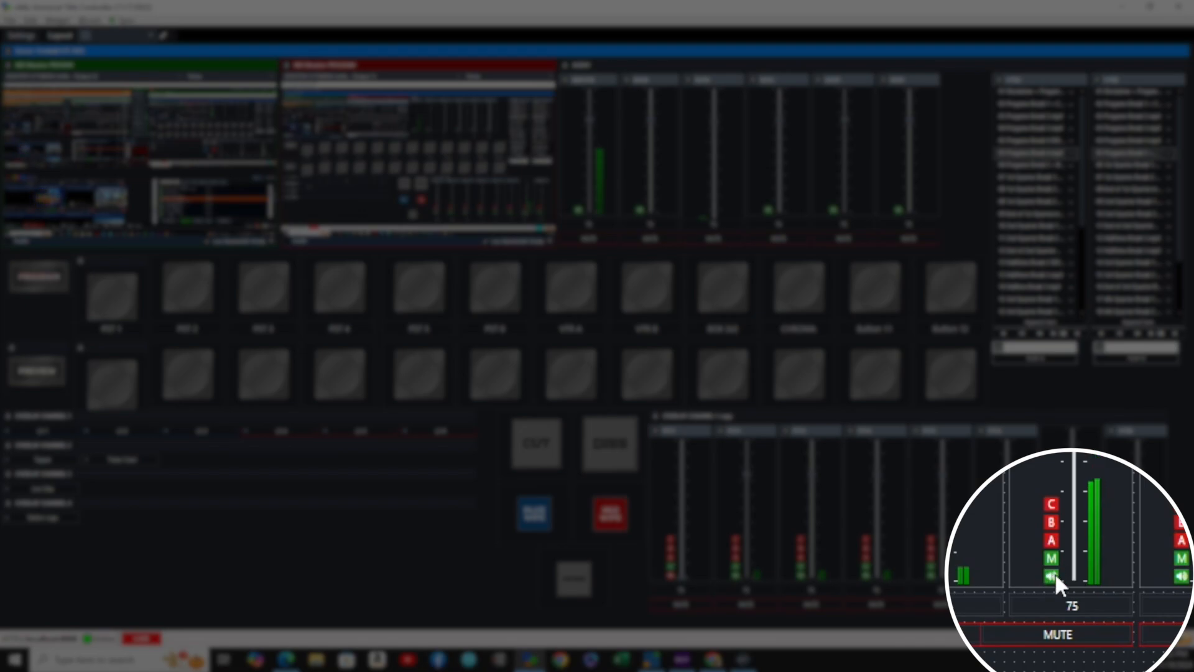
left_click(1055, 637)
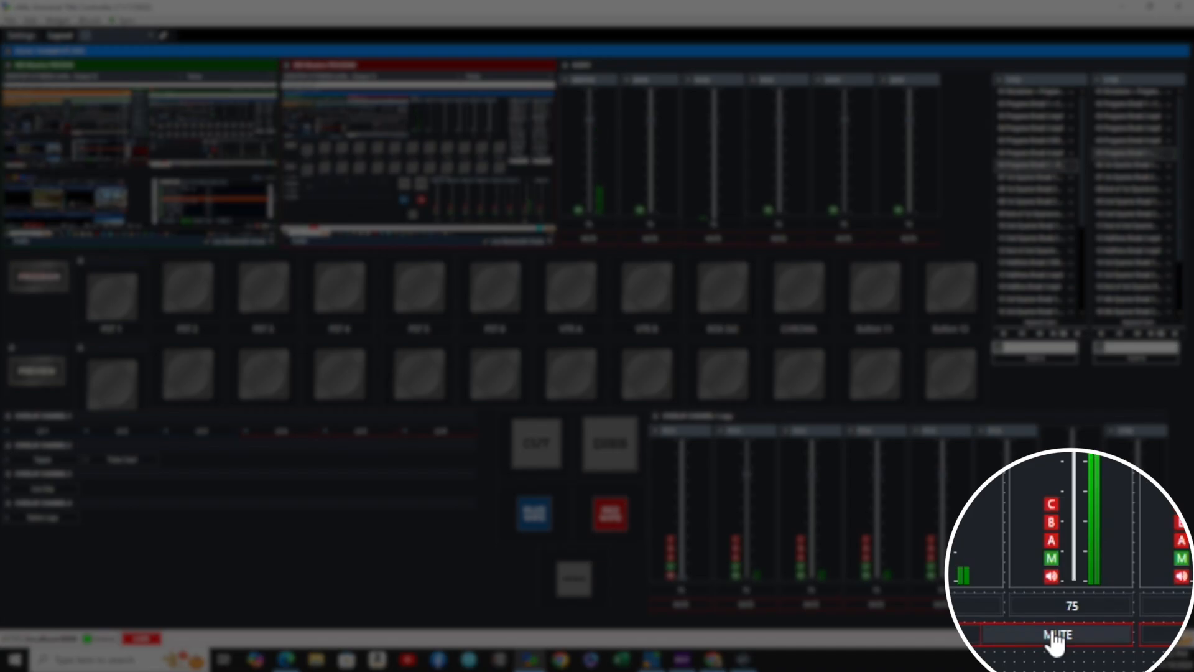
left_click(1055, 638)
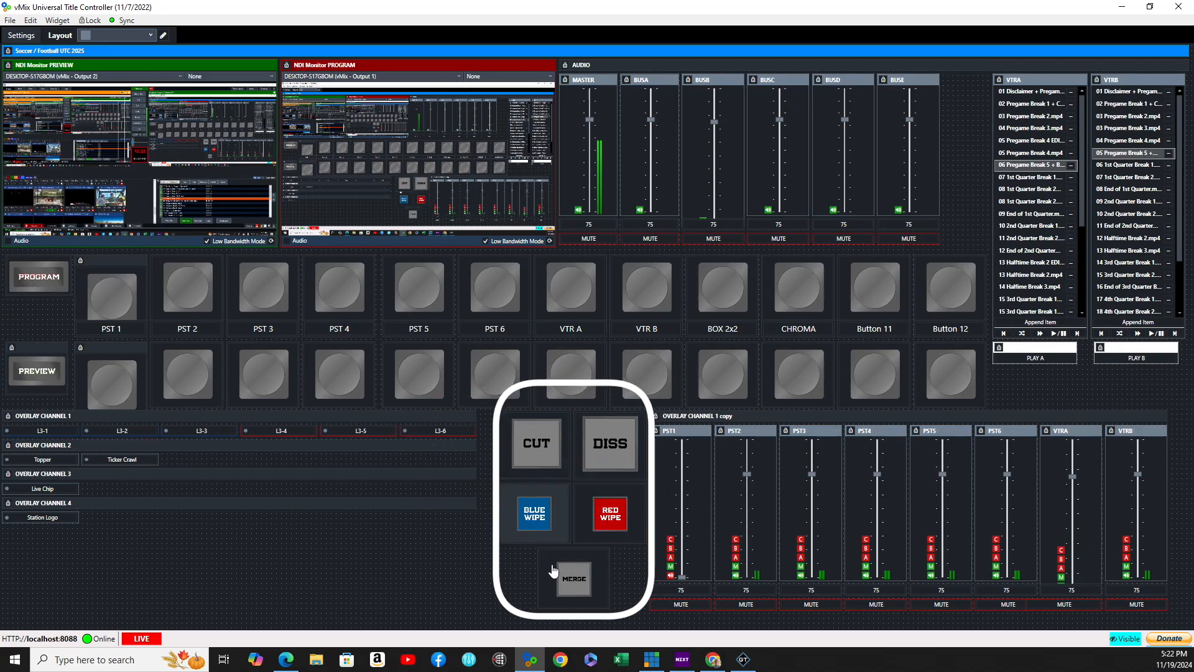
Turn on the caption of the CUT button and open its properties
left_click(544, 460)
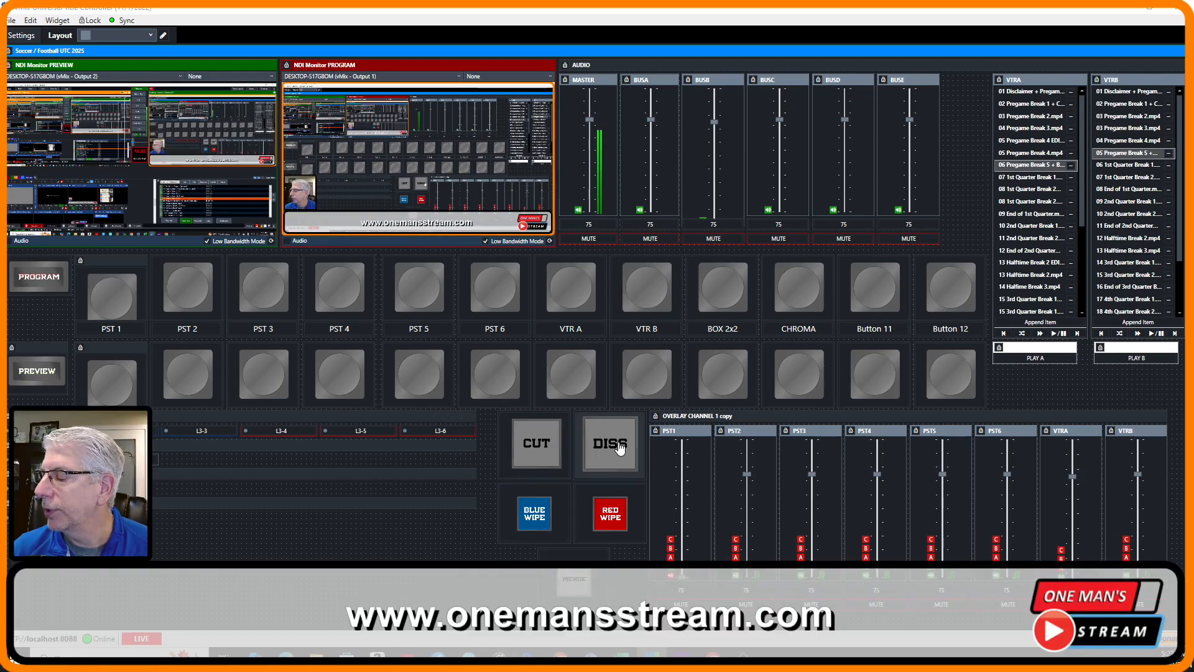
right_click(540, 421)
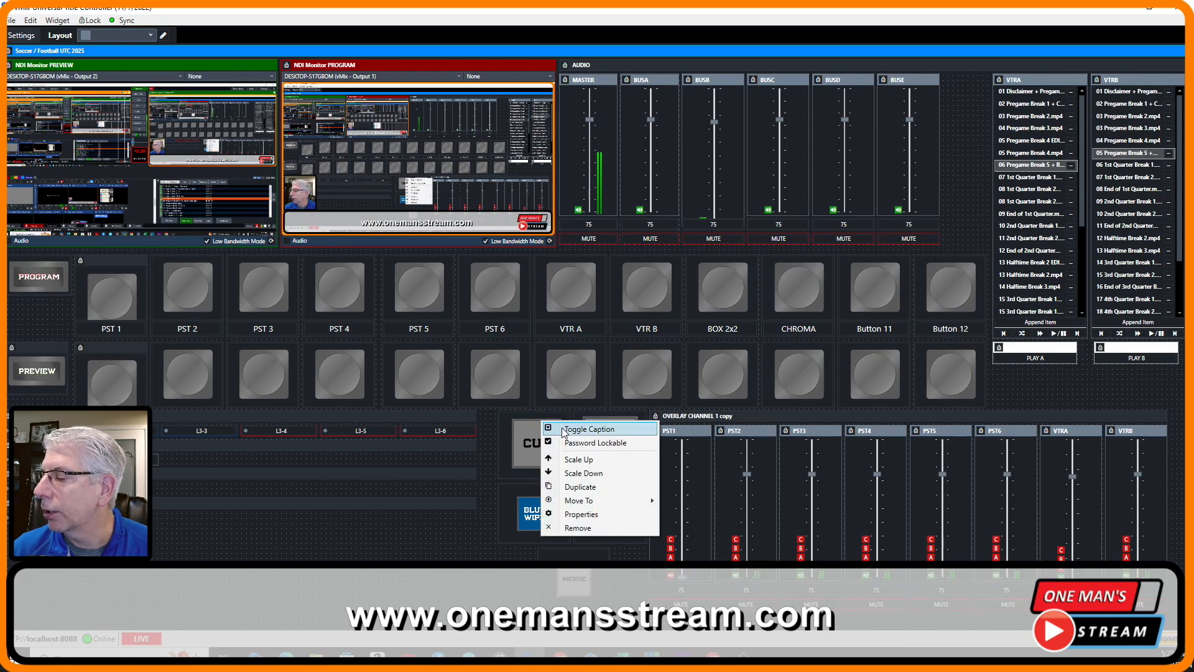
left_click(573, 432)
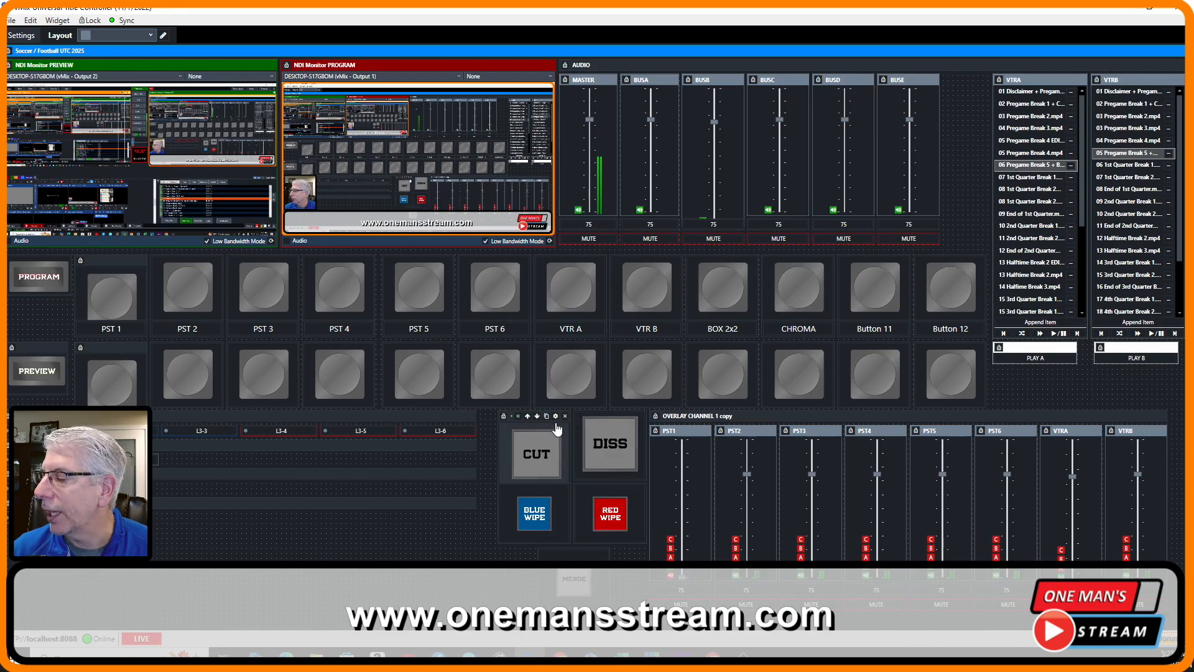
left_click(556, 416)
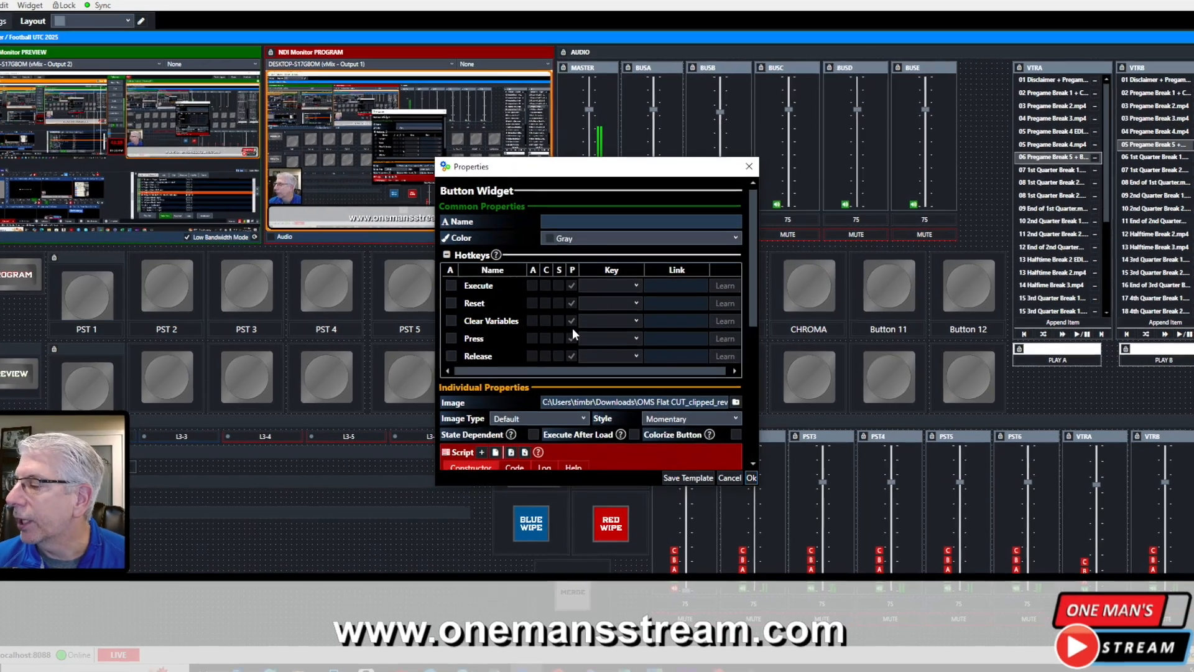
Examine the CUT button's script, covering its SetTransitionEffectX, SetTransitionDurationX and TransitionX commands
scroll(577, 332, "down", 3)
scroll(569, 339, "down", 2)
scroll(569, 355, "up", 5)
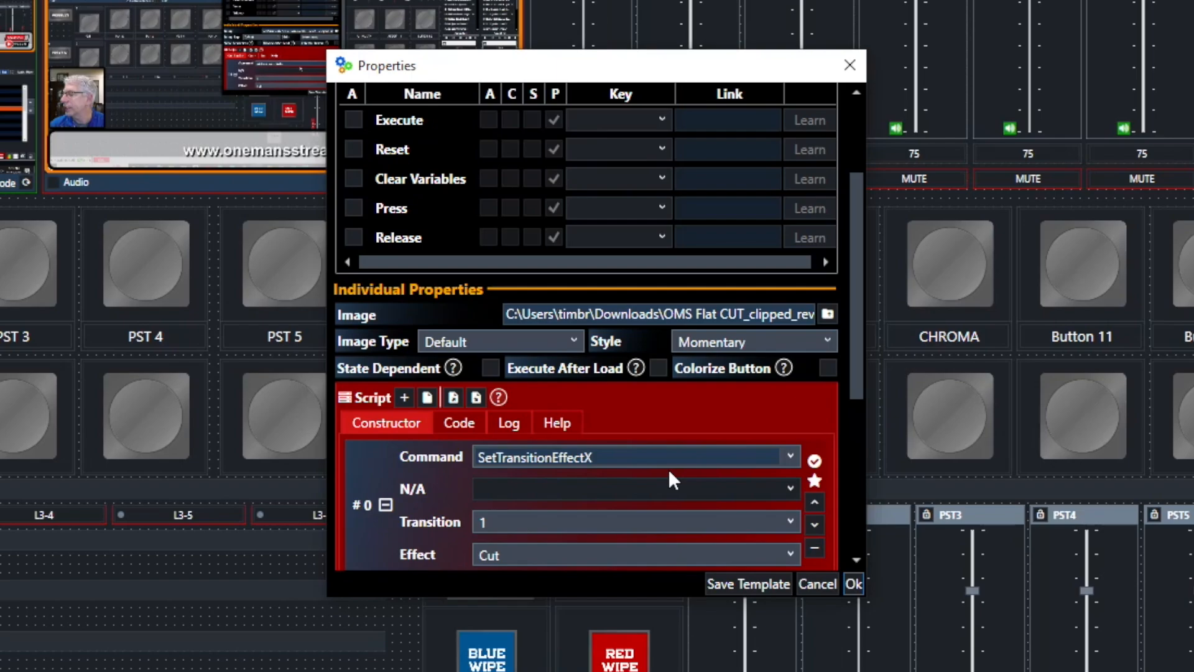
scroll(672, 481, "down", 2)
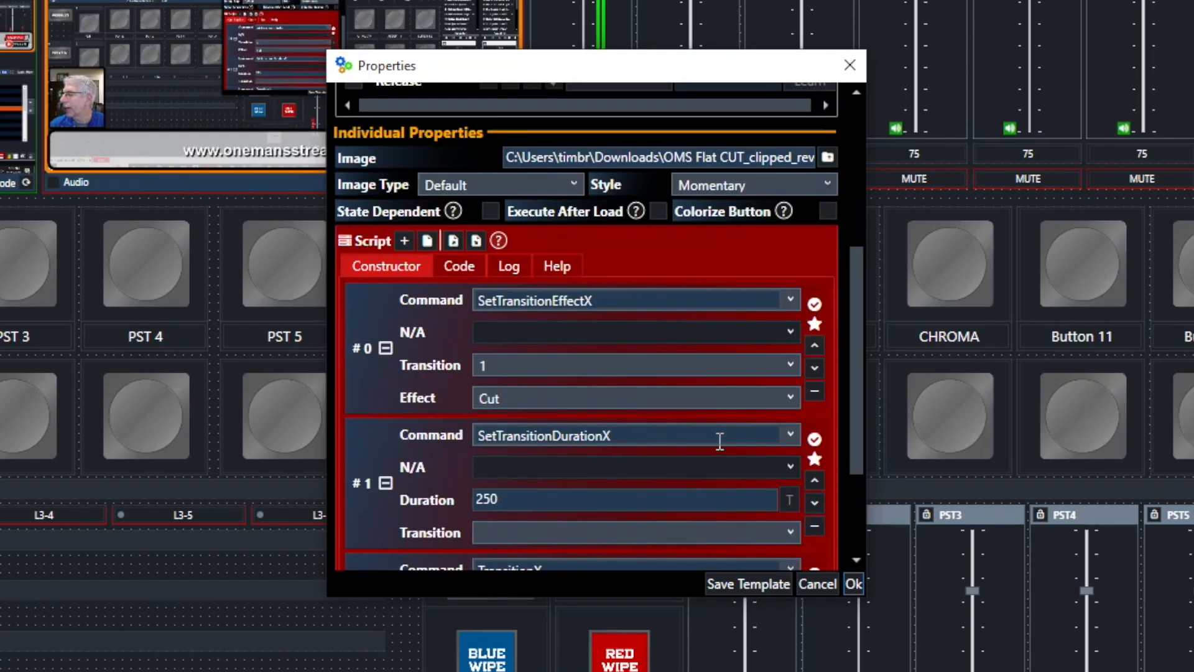
scroll(720, 440, "down", 2)
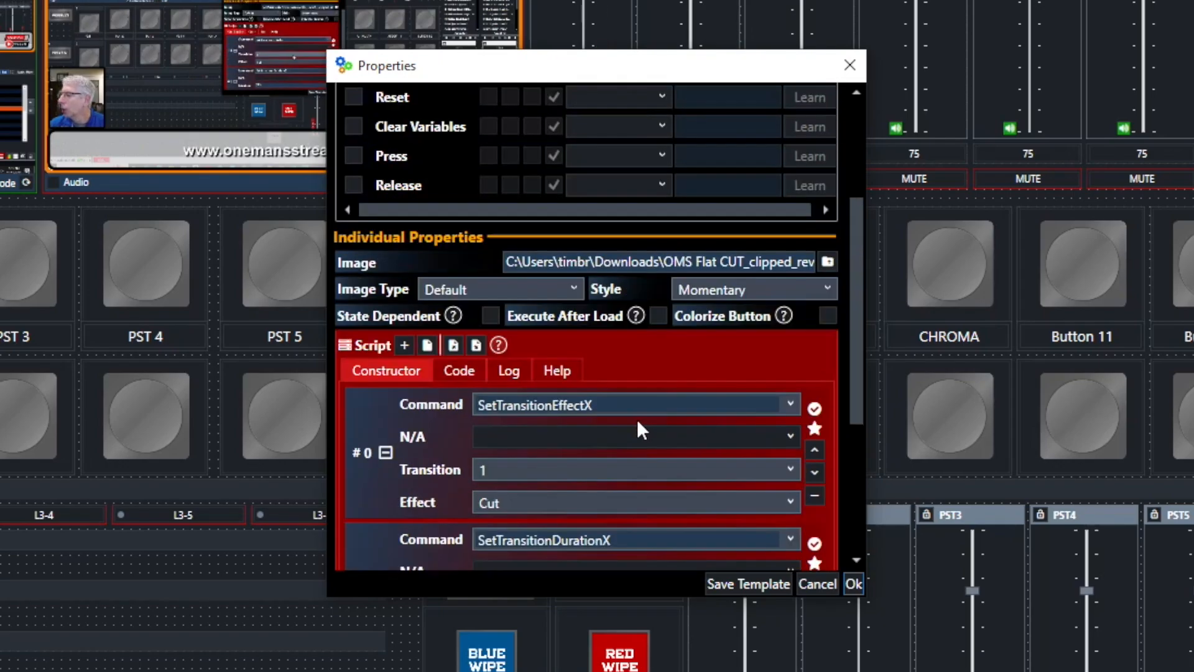
scroll(639, 419, "up", 4)
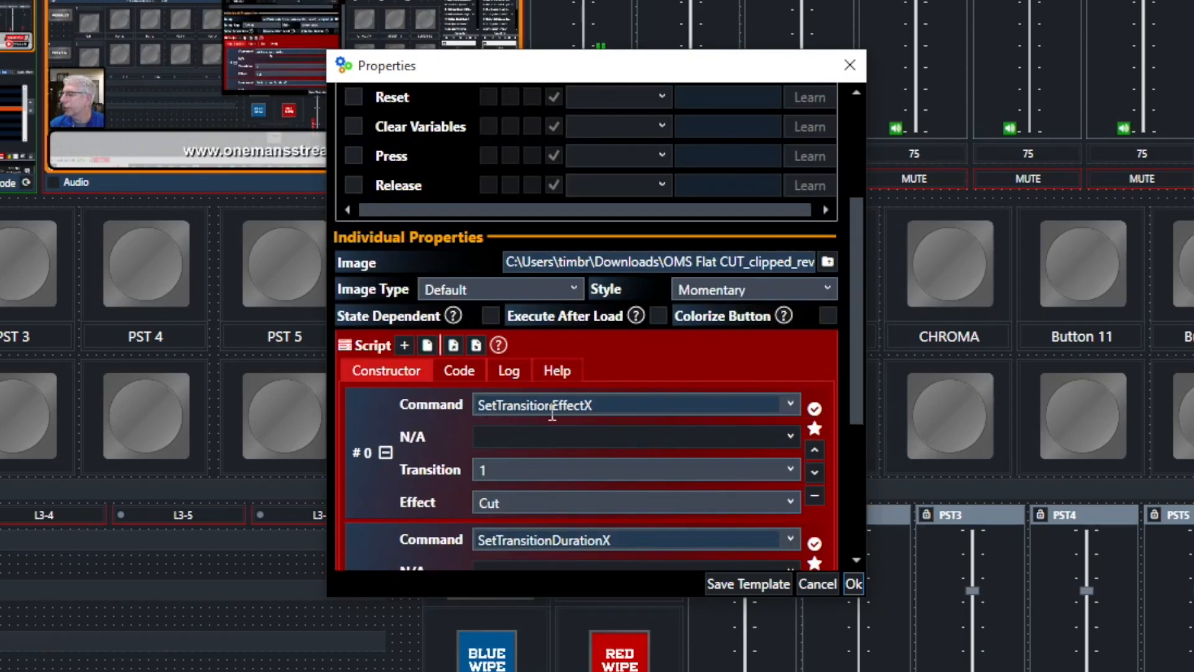
scroll(610, 409, "down", 2)
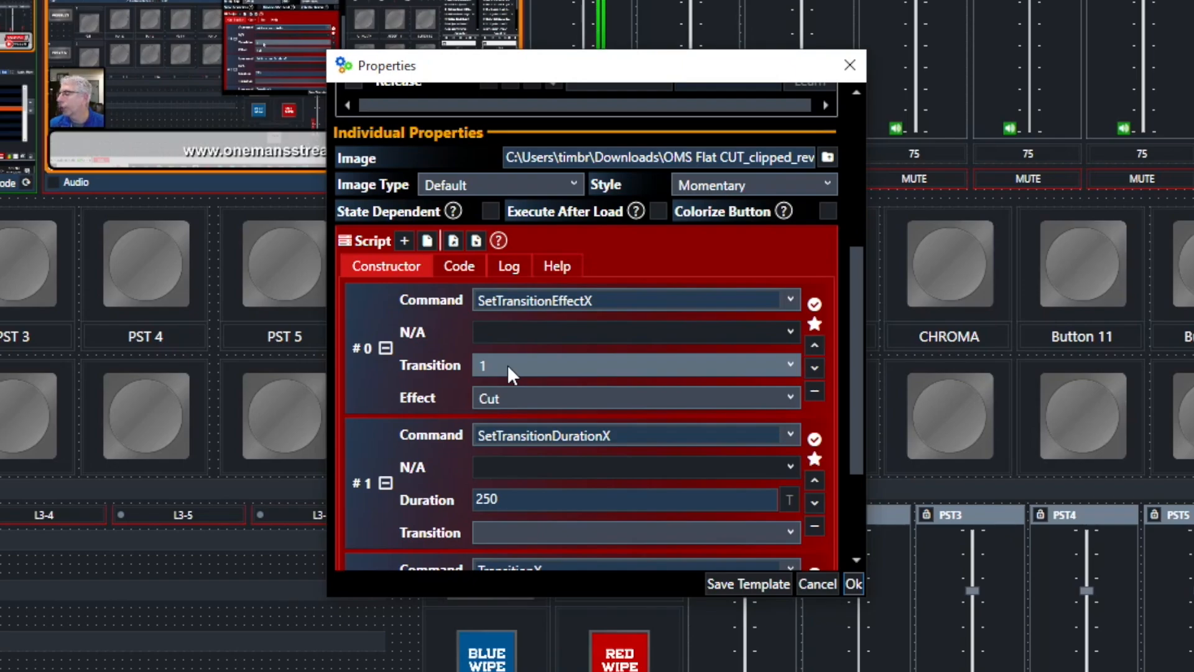
scroll(507, 364, "down", 2)
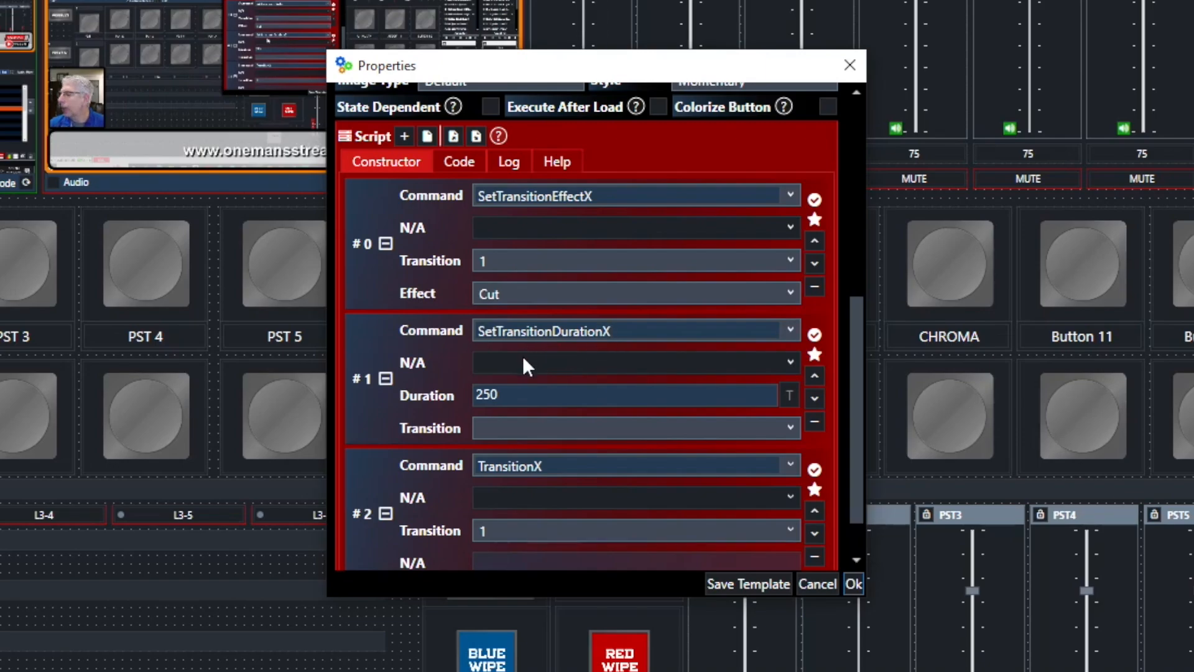
left_click(507, 394)
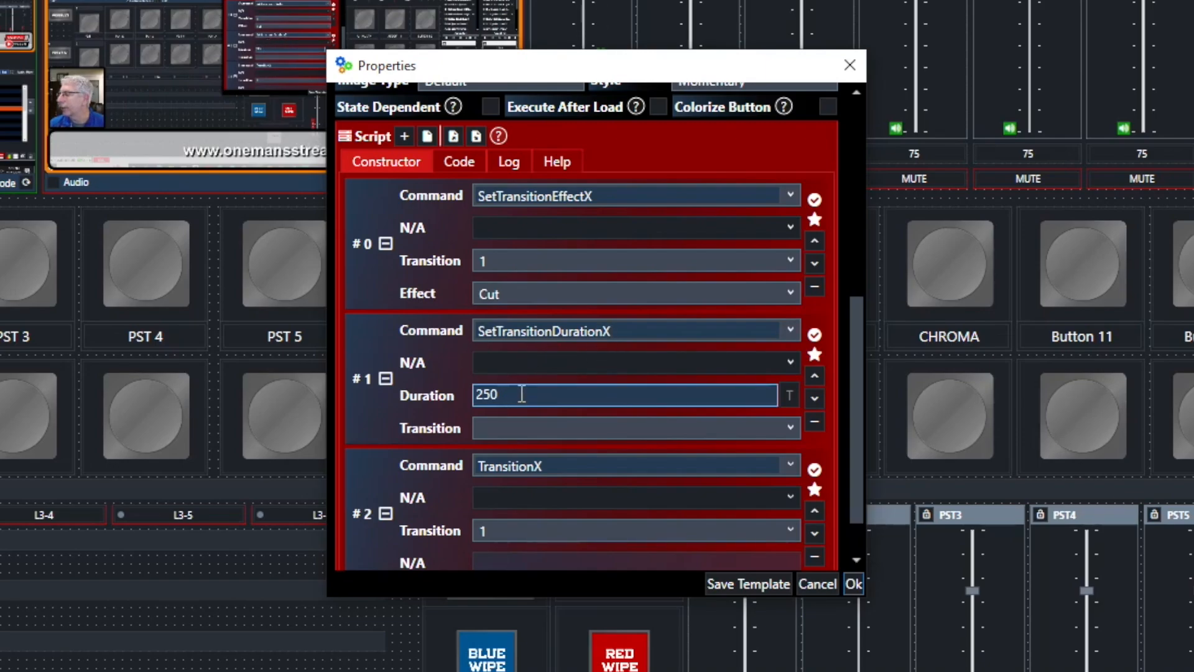
scroll(522, 394, "down", 1)
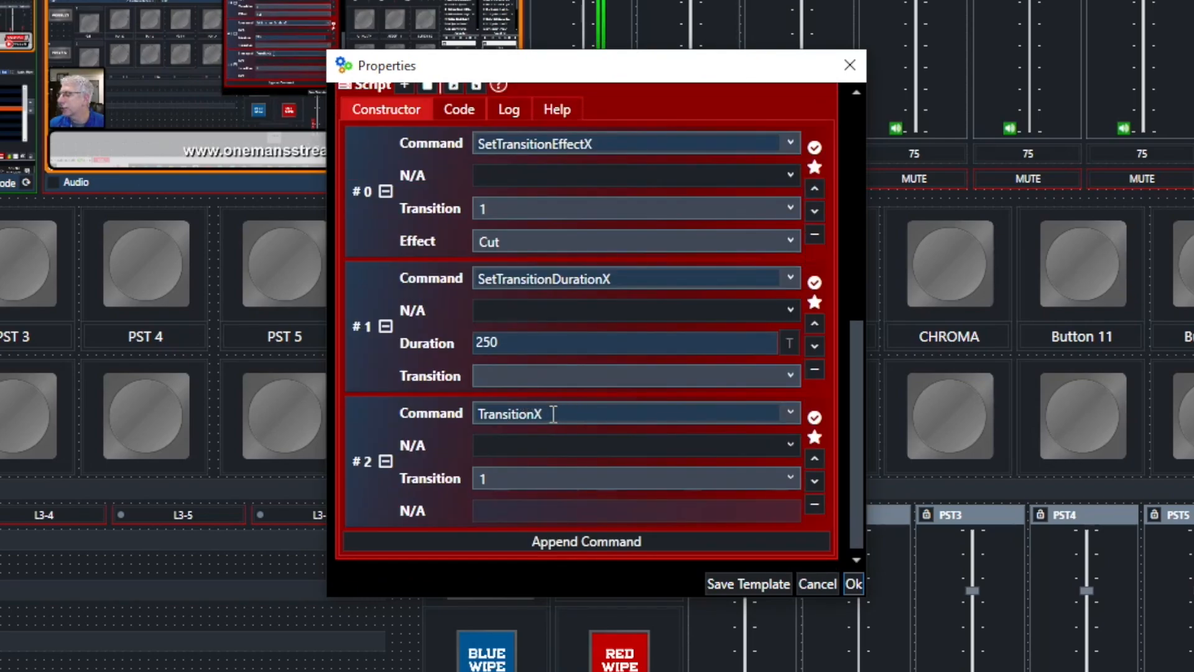
left_click(858, 590)
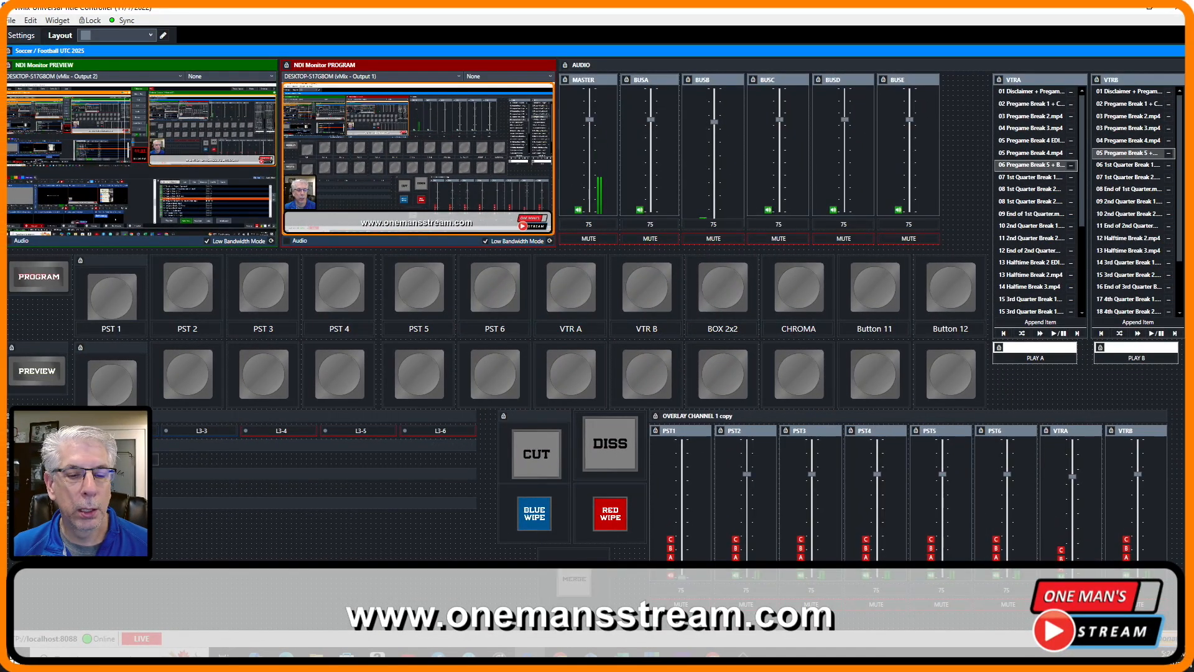
Test the transition buttons by running a cut and a dissolve between preview and program
left_click(538, 460)
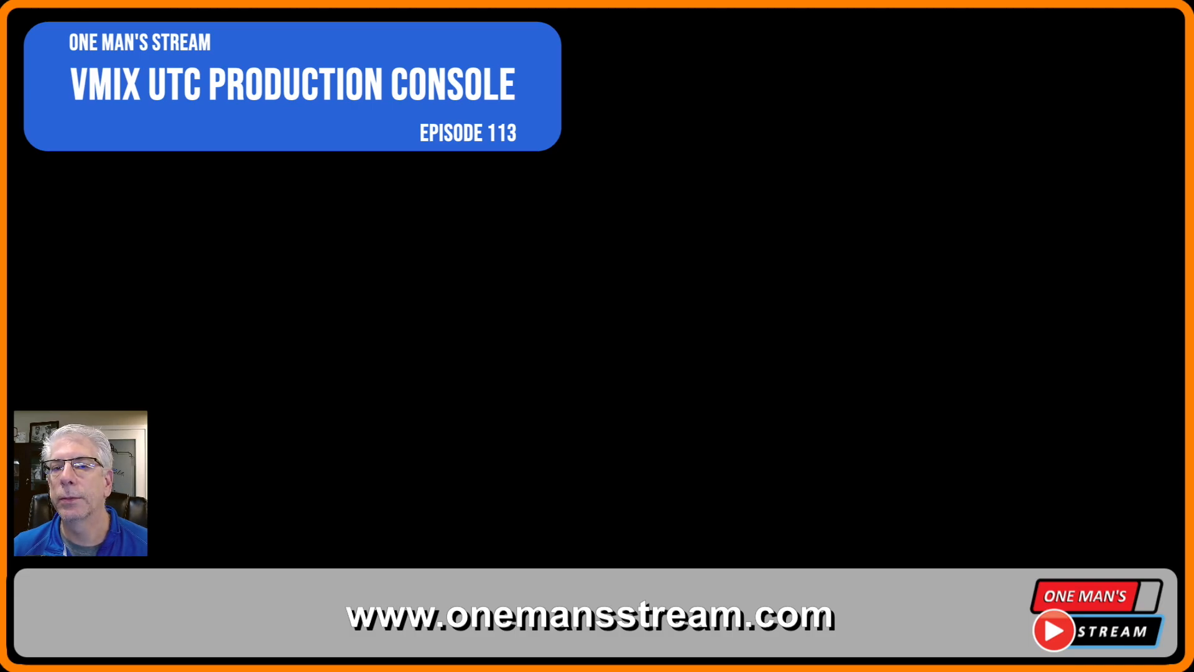
left_click(606, 440)
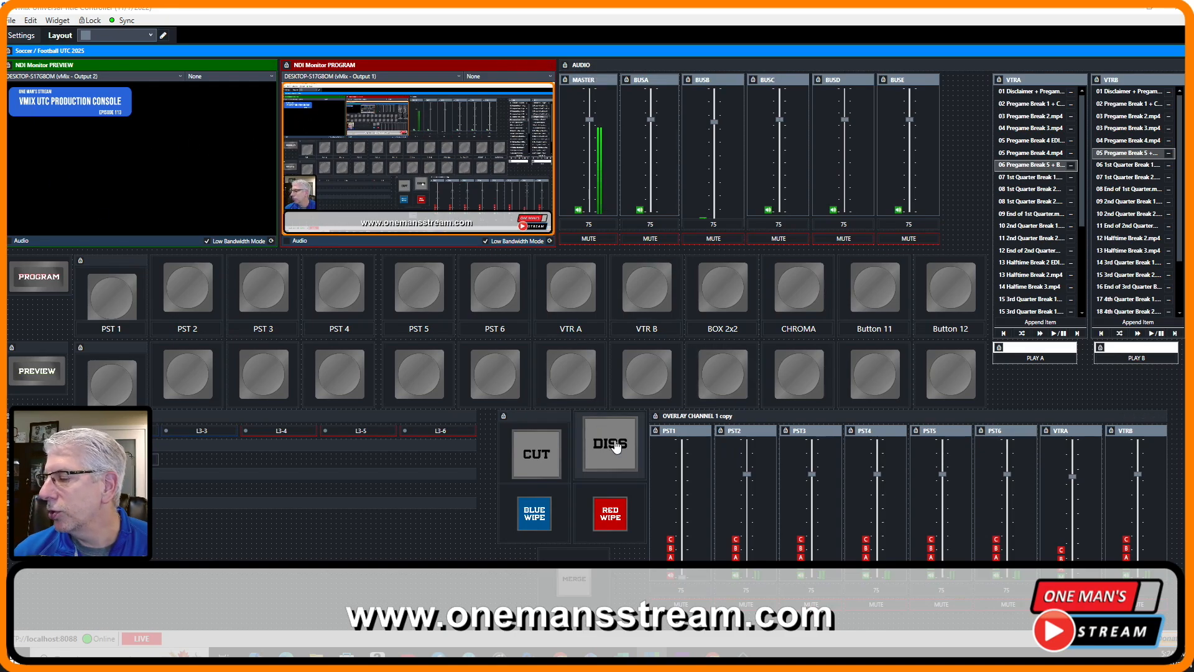
Turn on the caption of the DISS button and open its properties
right_click(604, 420)
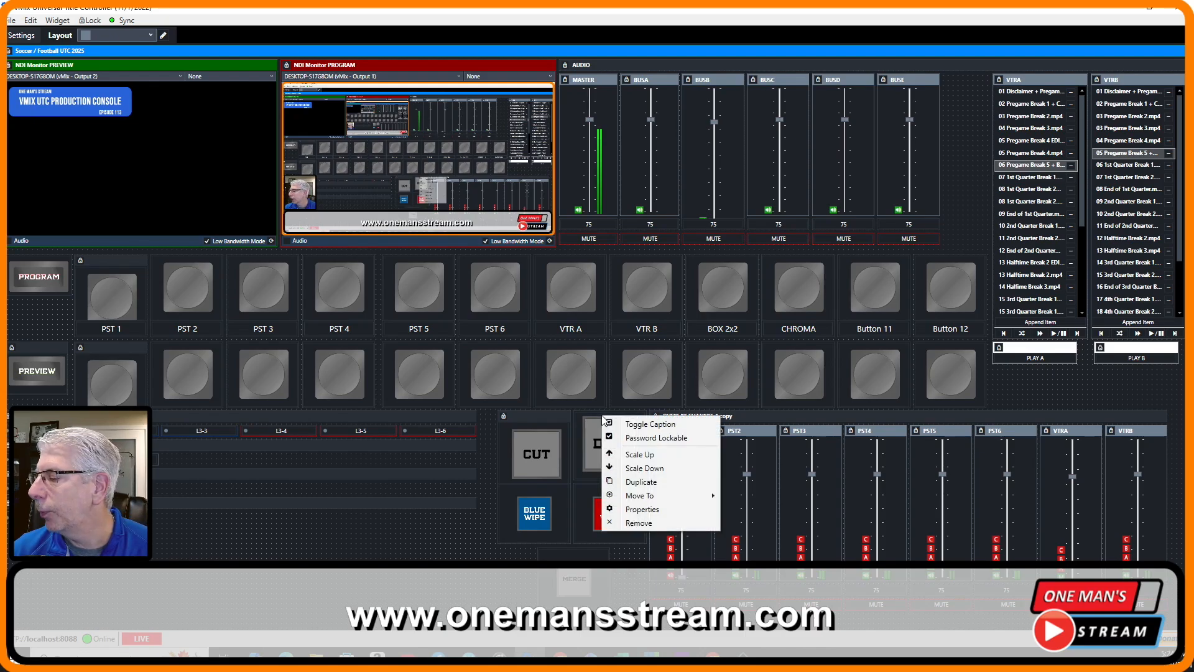
left_click(631, 424)
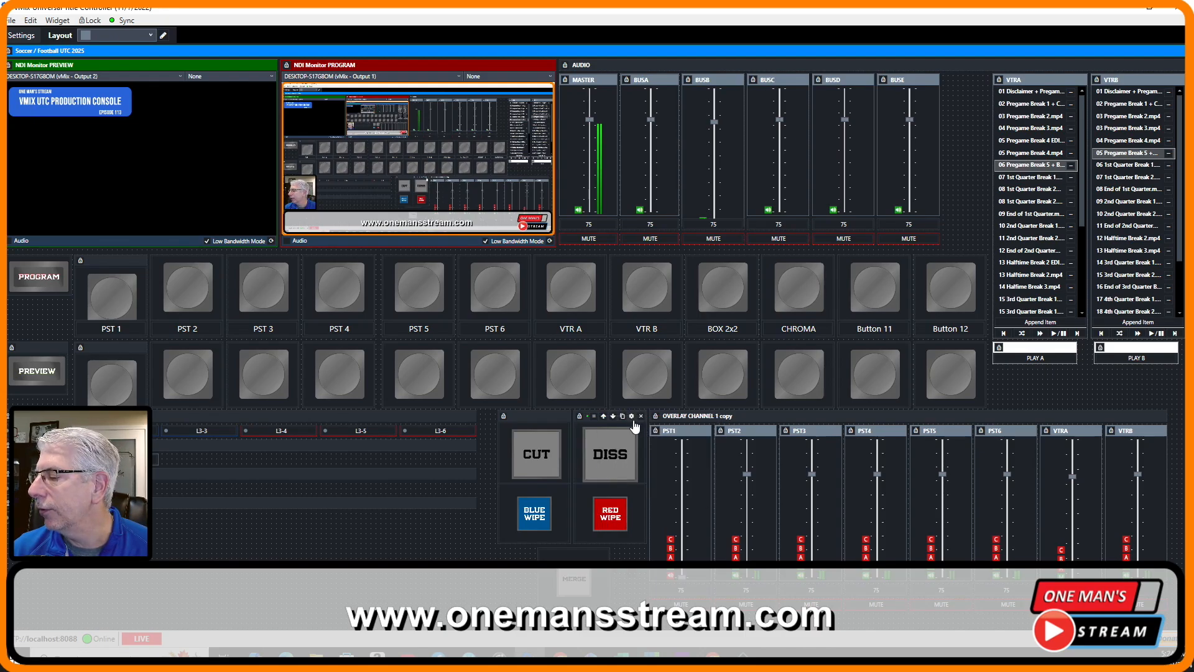
left_click(631, 416)
Examine the DISS button's script commands for transition effect, duration and transition number, close the properties, and test the button
scroll(610, 286, "down", 3)
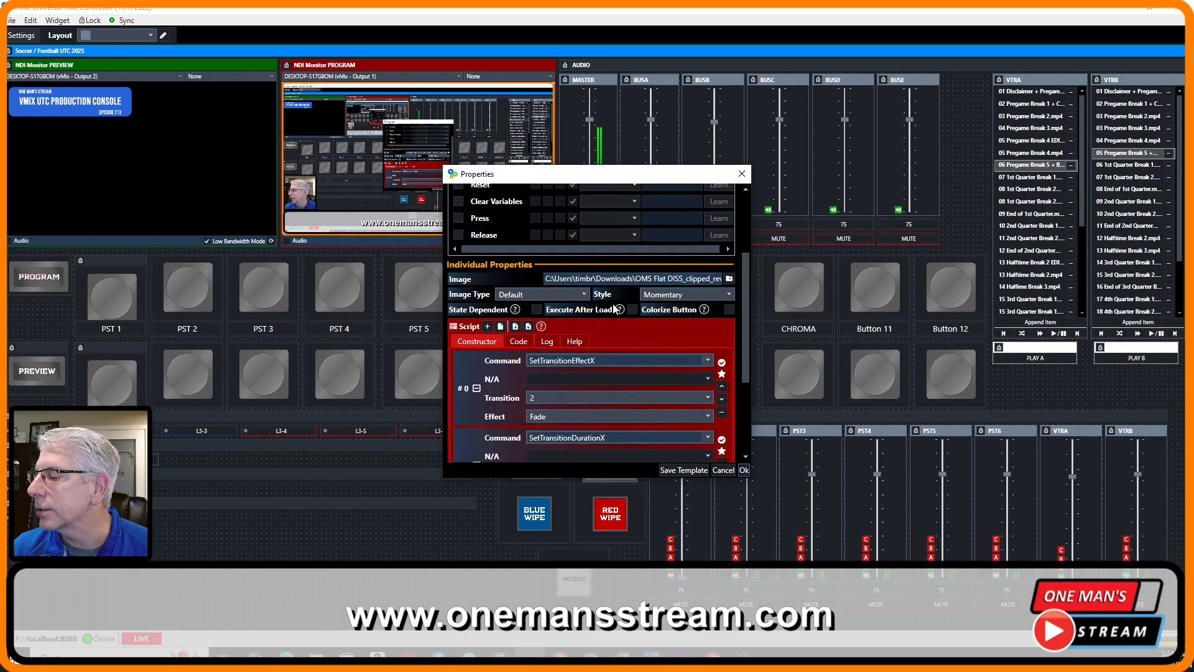
scroll(615, 309, "down", 2)
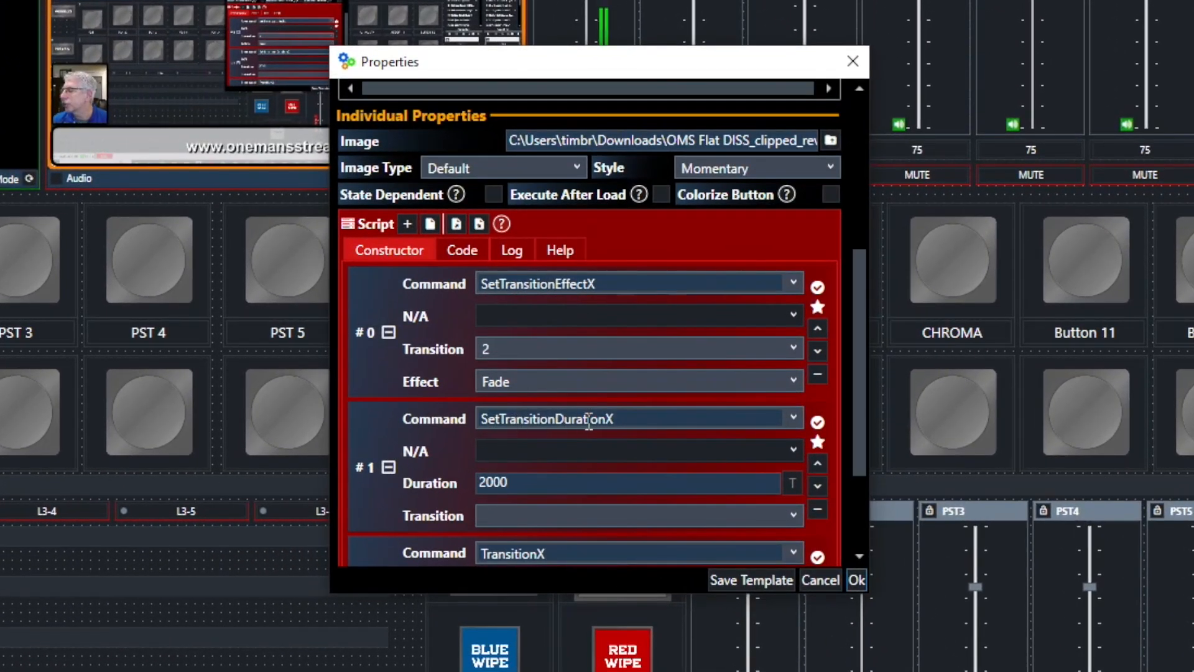
scroll(589, 422, "down", 1)
left_click(629, 431)
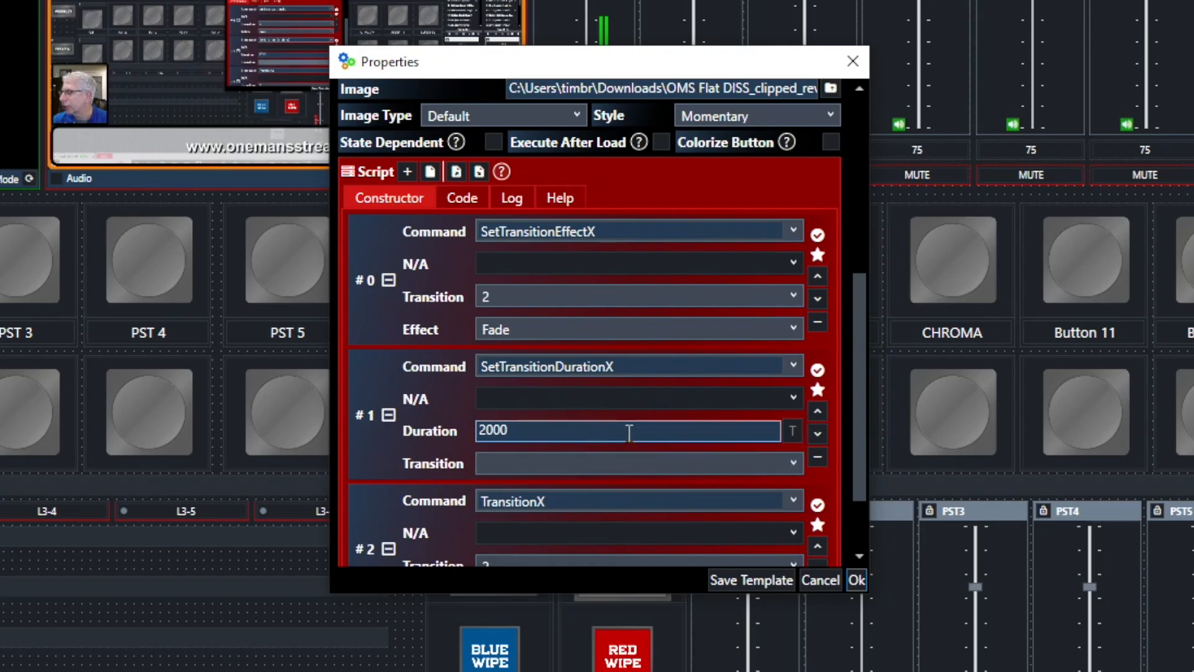
scroll(628, 430, "up", 1)
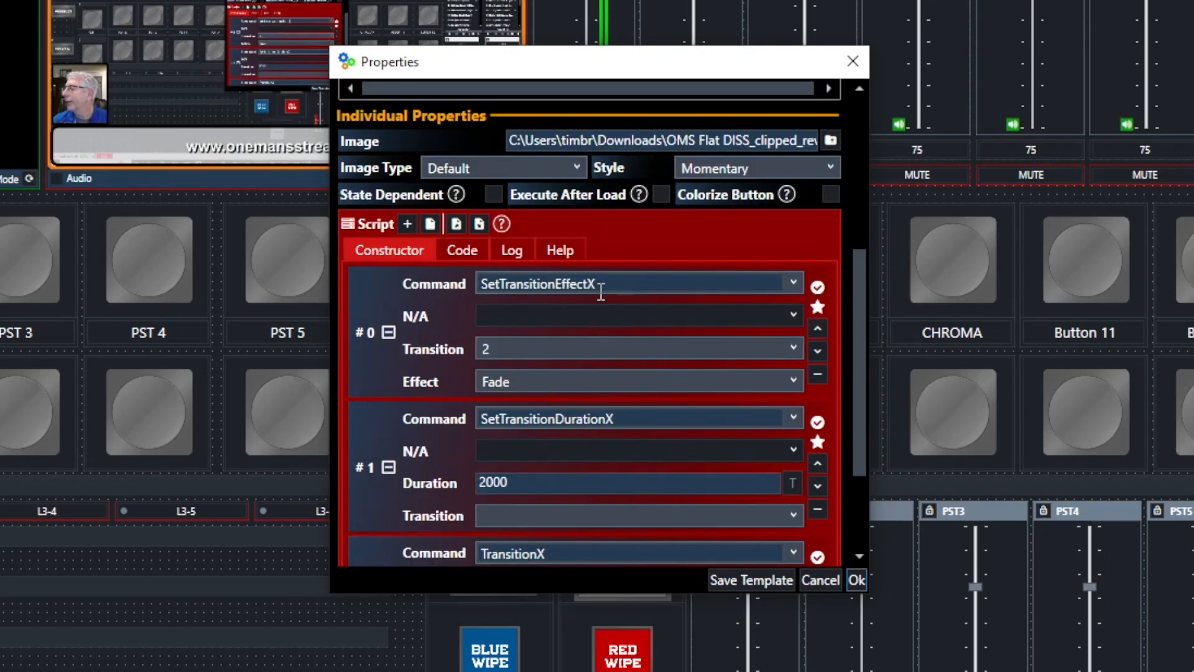
scroll(539, 375, "down", 2)
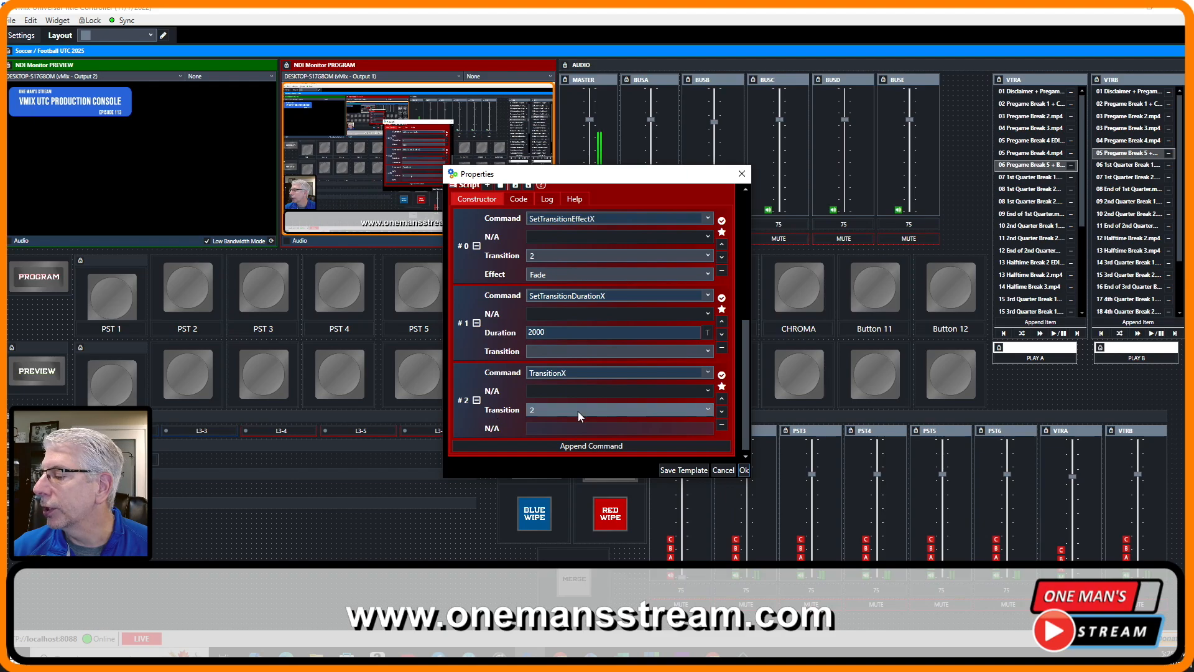
left_click(743, 470)
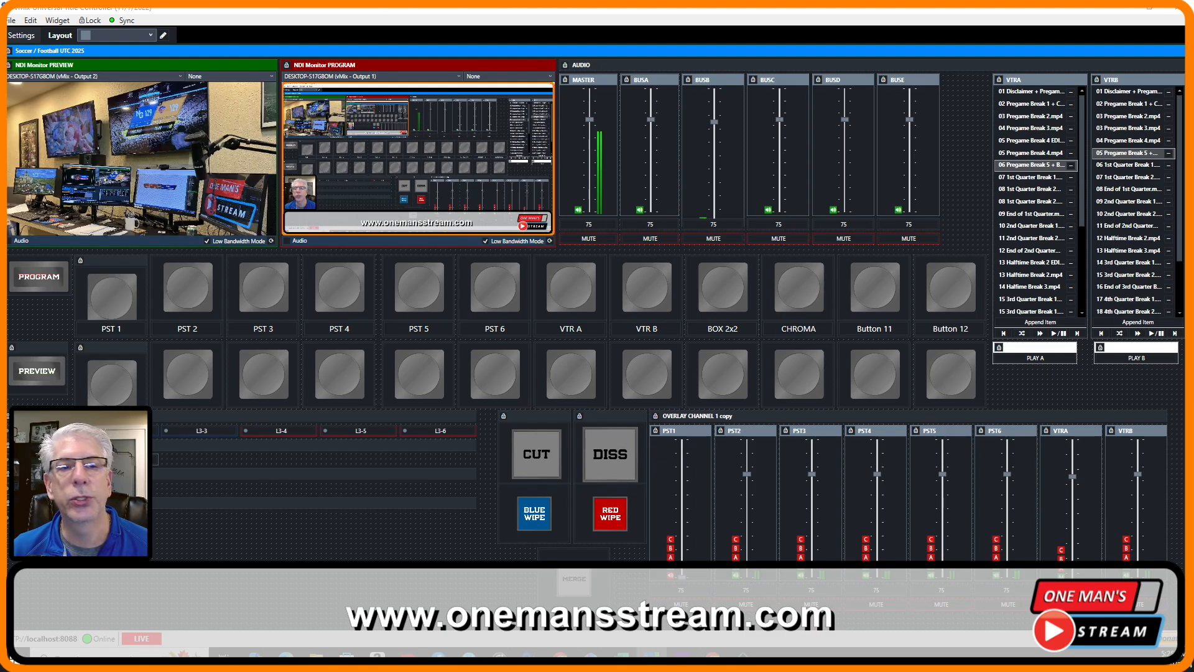
left_click(611, 454)
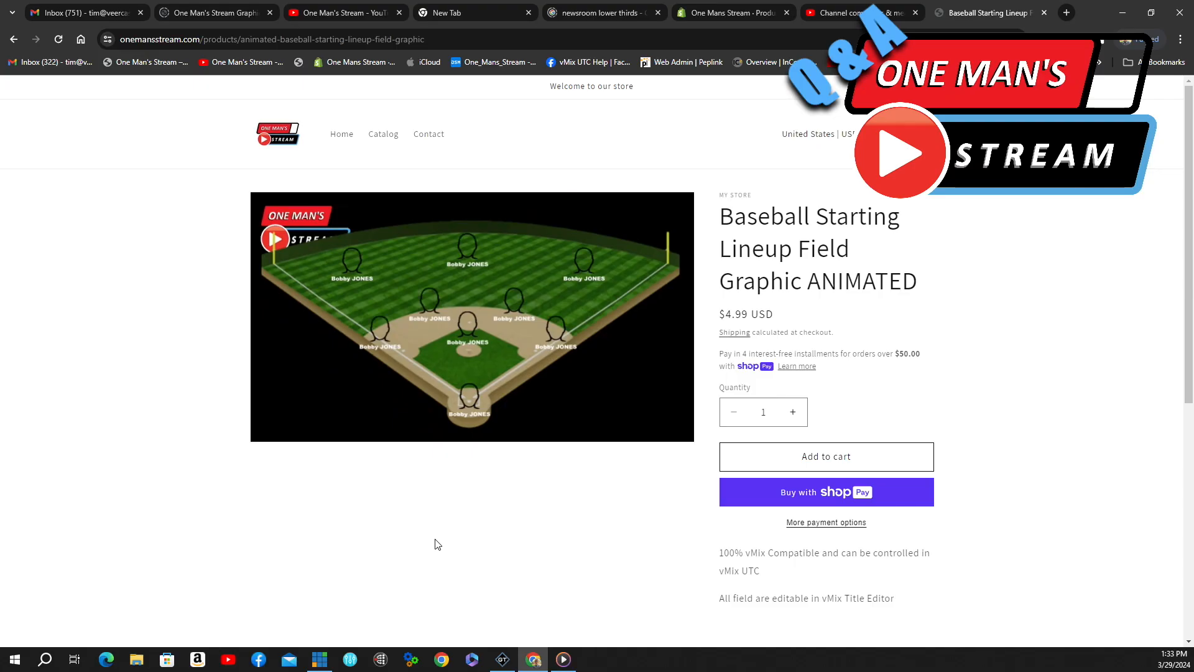
In the browser's onemansstream.com store, return to the product list and view the Boxing/MMA Lower-Third with Images '23 ANIMATED product
left_click(14, 39)
scroll(493, 395, "down", 3)
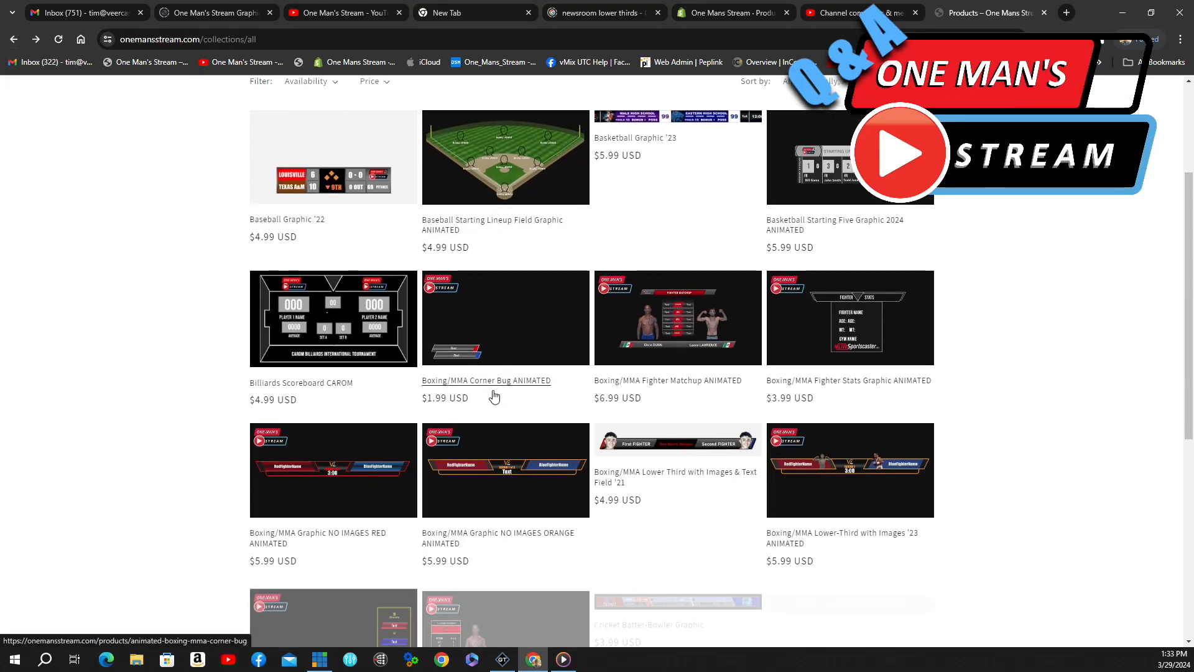
left_click(875, 421)
left_click(482, 324)
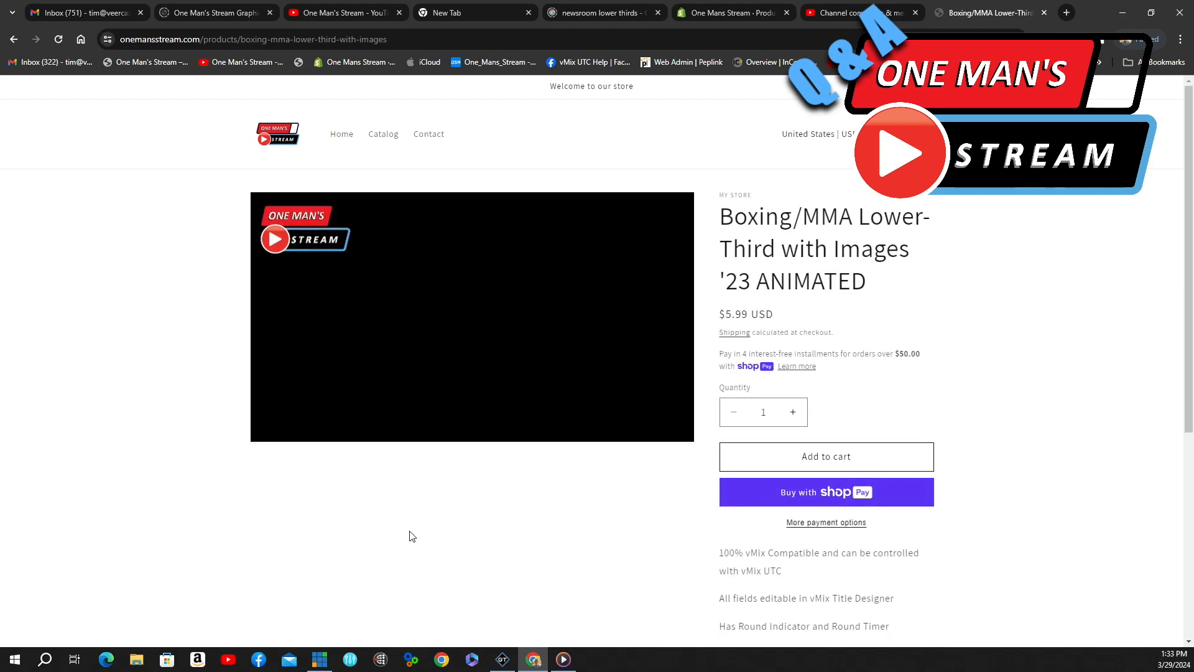
Return to the store's product list, go to its second page and view the One Man's Stream short-sleeve T-shirt
left_click(15, 39)
scroll(674, 355, "down", 2)
left_click(591, 479)
scroll(667, 415, "down", 2)
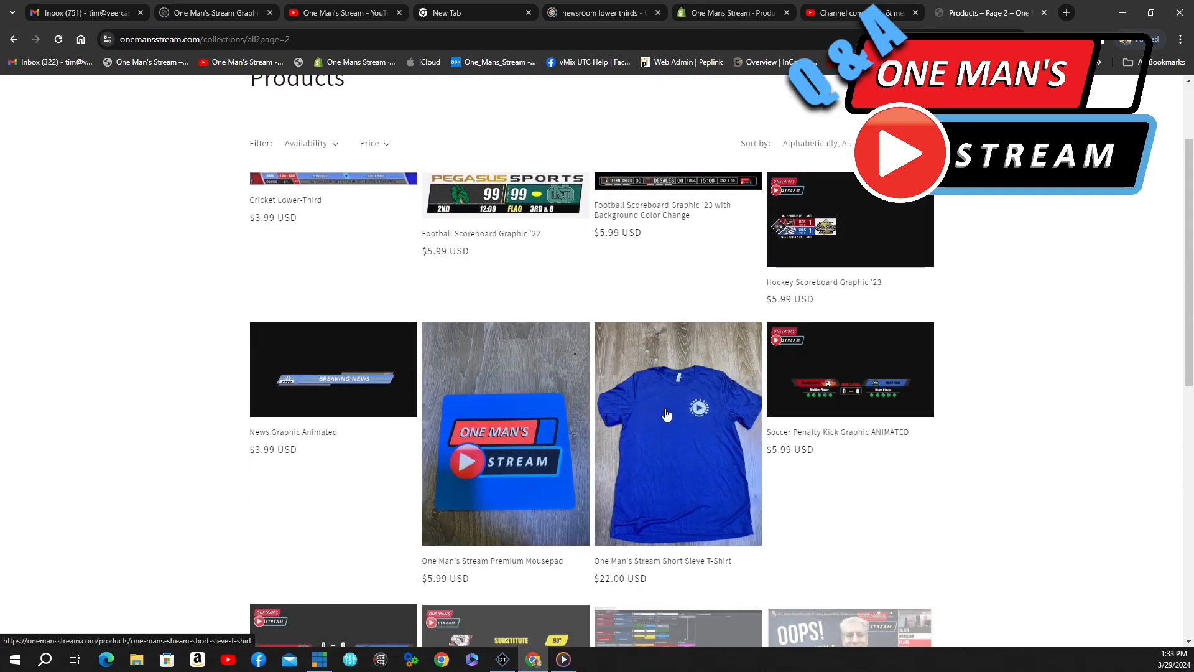
left_click(666, 414)
scroll(677, 405, "down", 5)
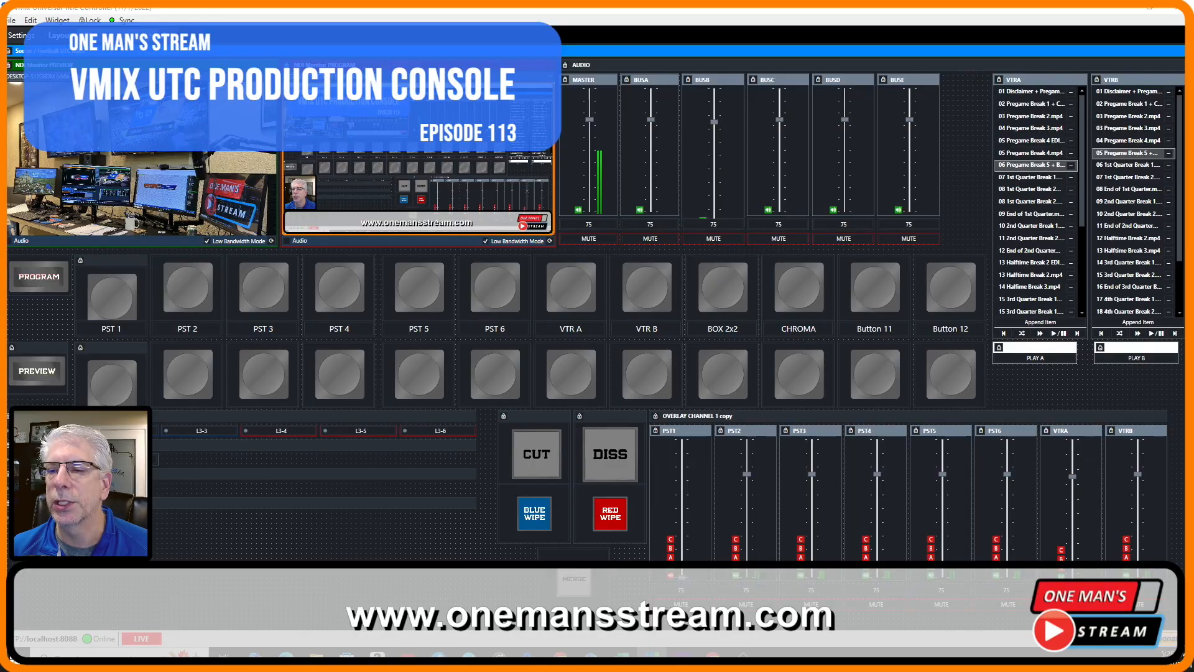